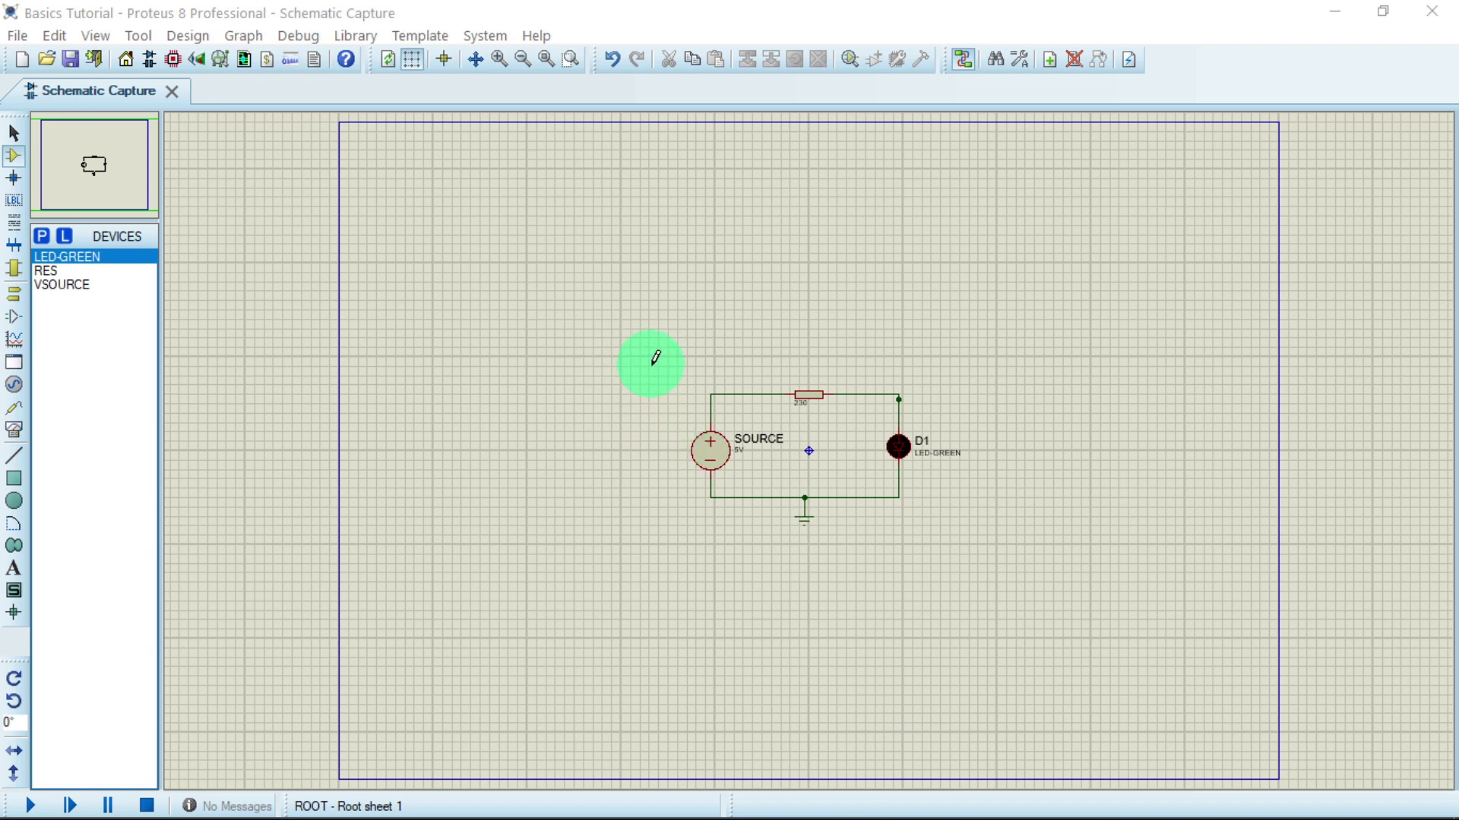
Step: Select the whole LED circuit and move it down and to the left to free space on the sheet
scroll(810, 444, "up", 2)
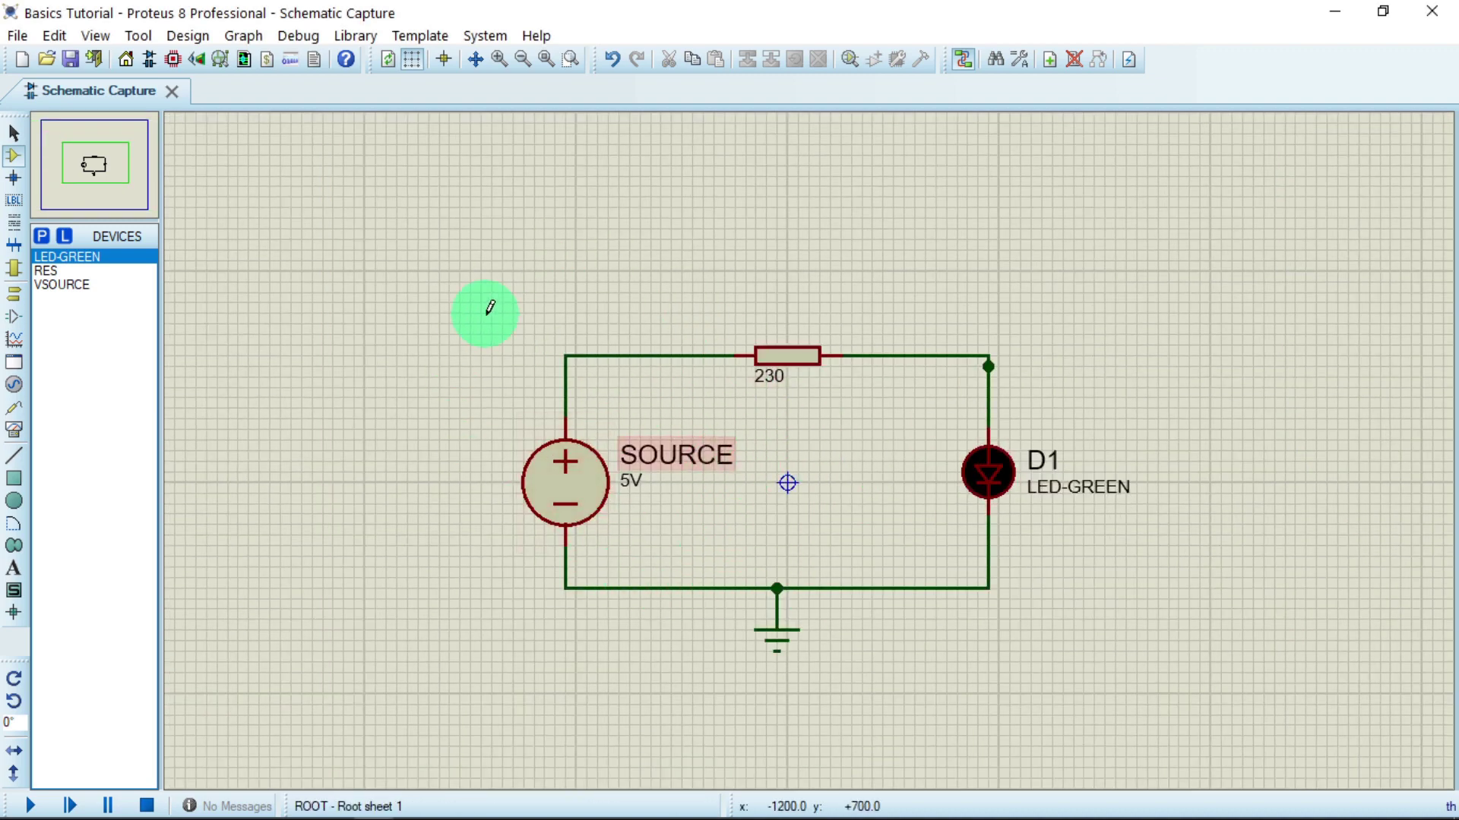
left_click_drag(471, 311, 530, 382)
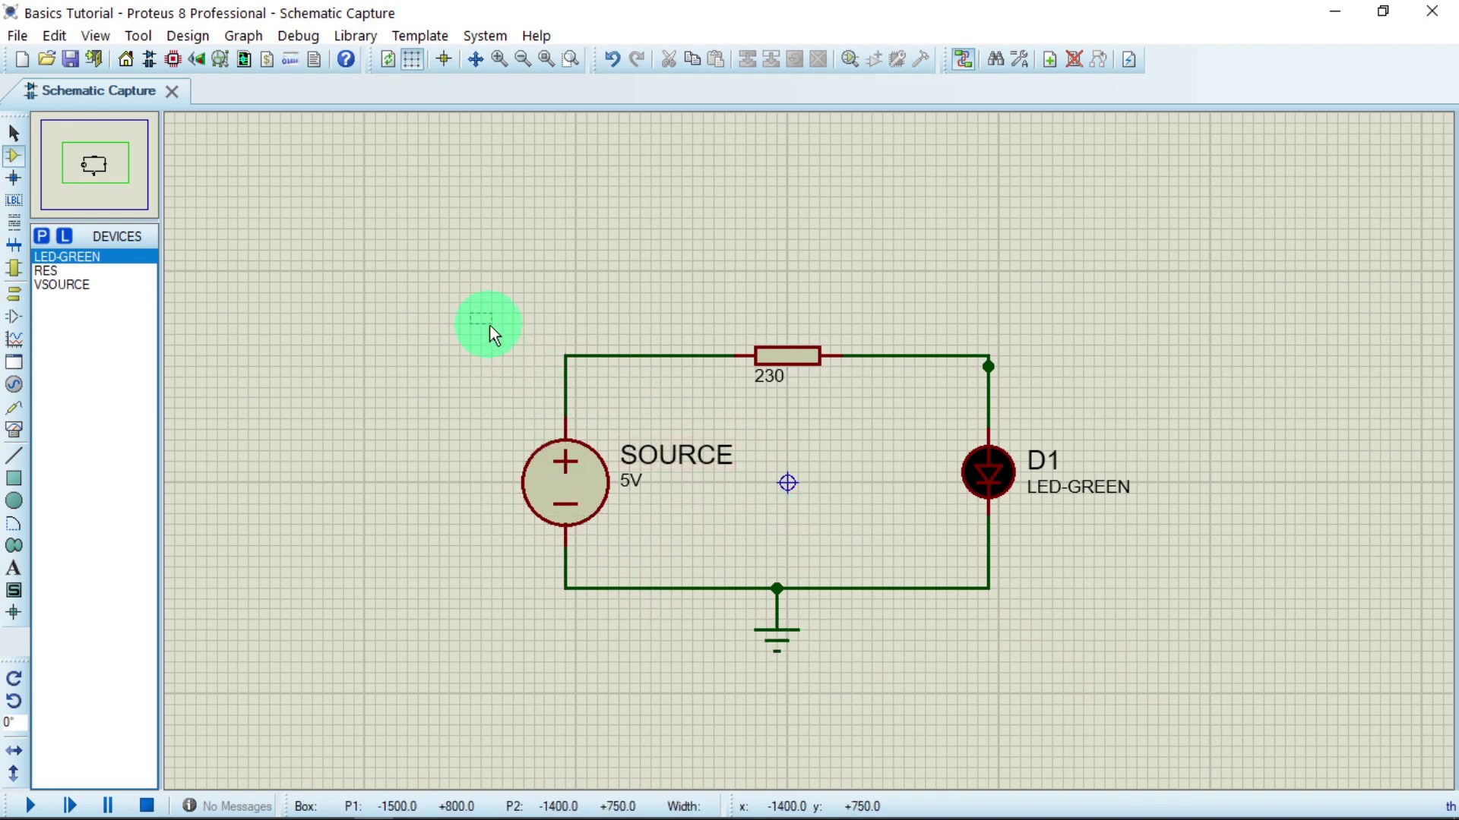
left_click_drag(490, 325, 488, 319)
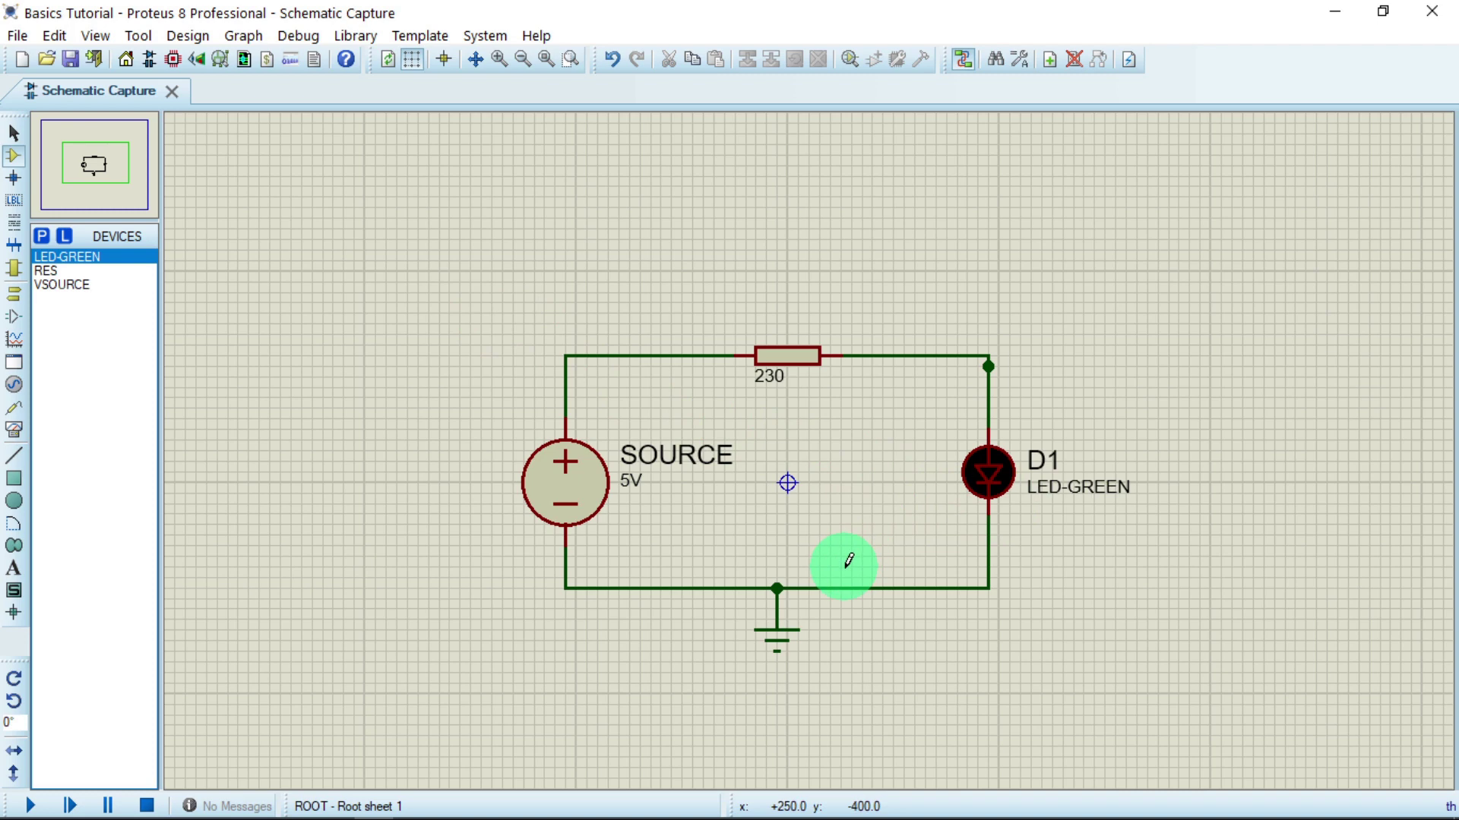
scroll(849, 563, "down", 1)
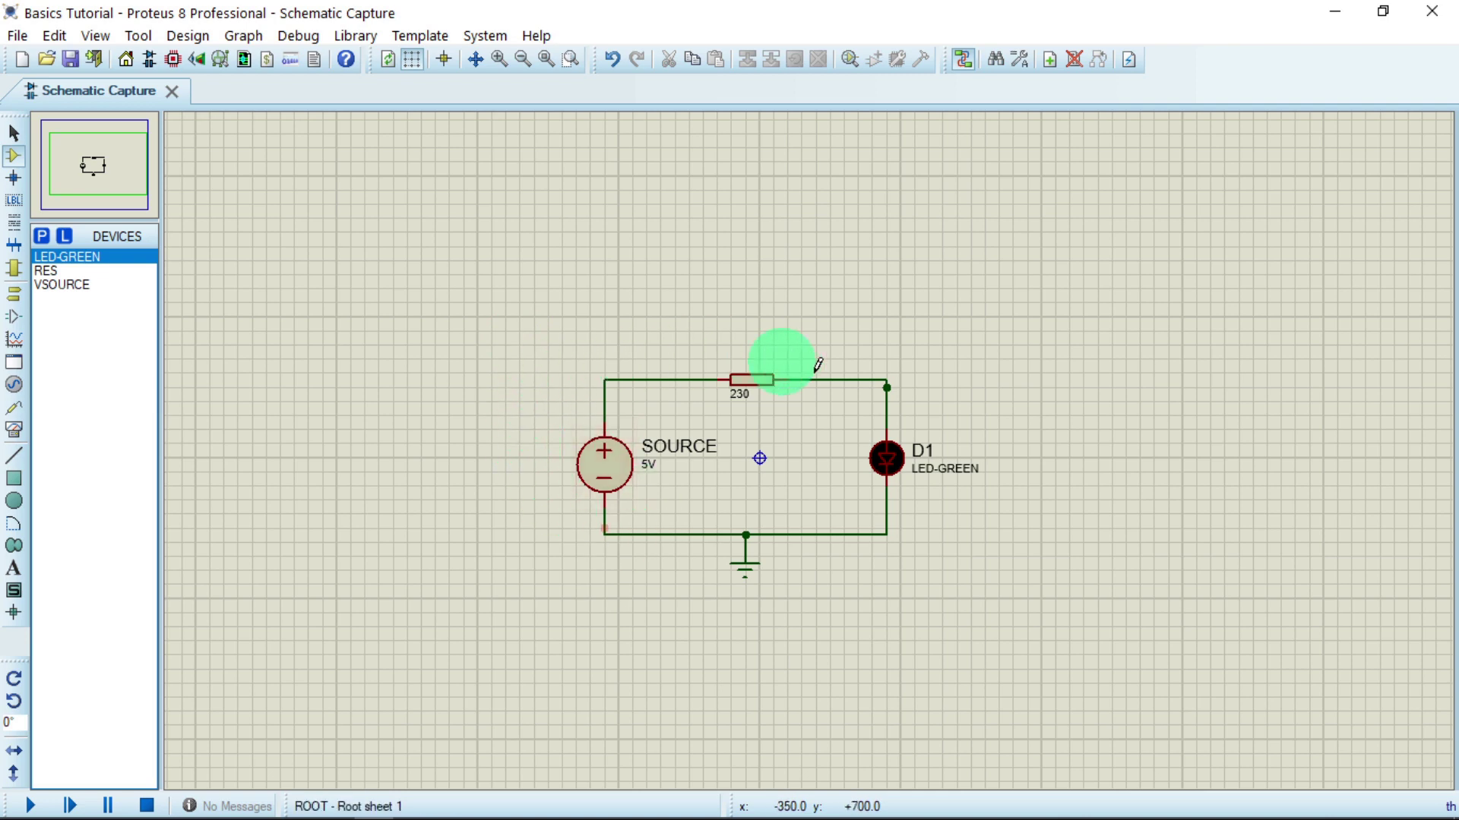
mouse_move(492, 310)
left_mouse_down()
mouse_move(722, 422)
mouse_move(923, 546)
mouse_move(1005, 623)
mouse_move(1048, 632)
left_mouse_up()
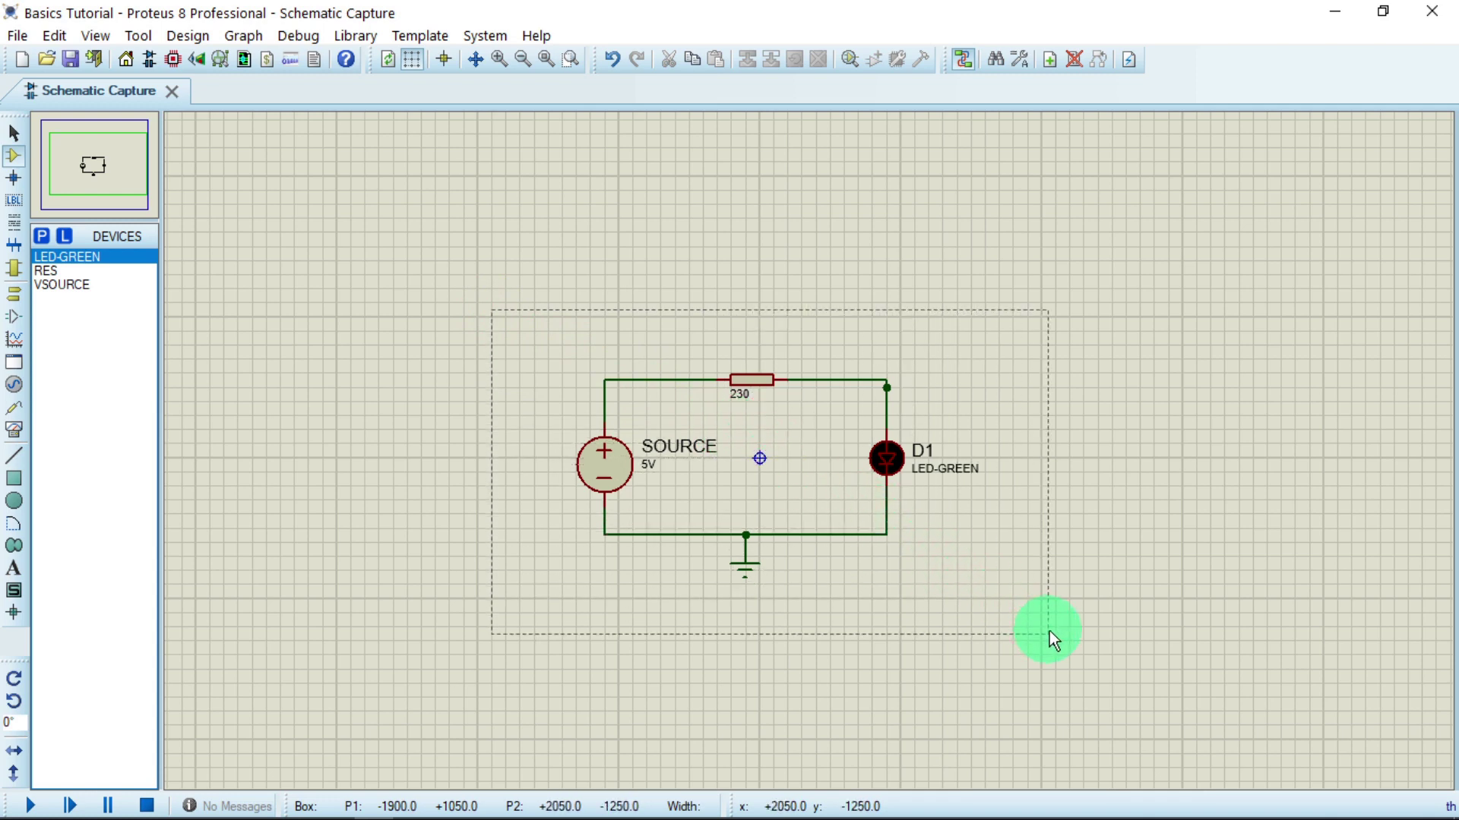
left_click_drag(1050, 630, 1048, 631)
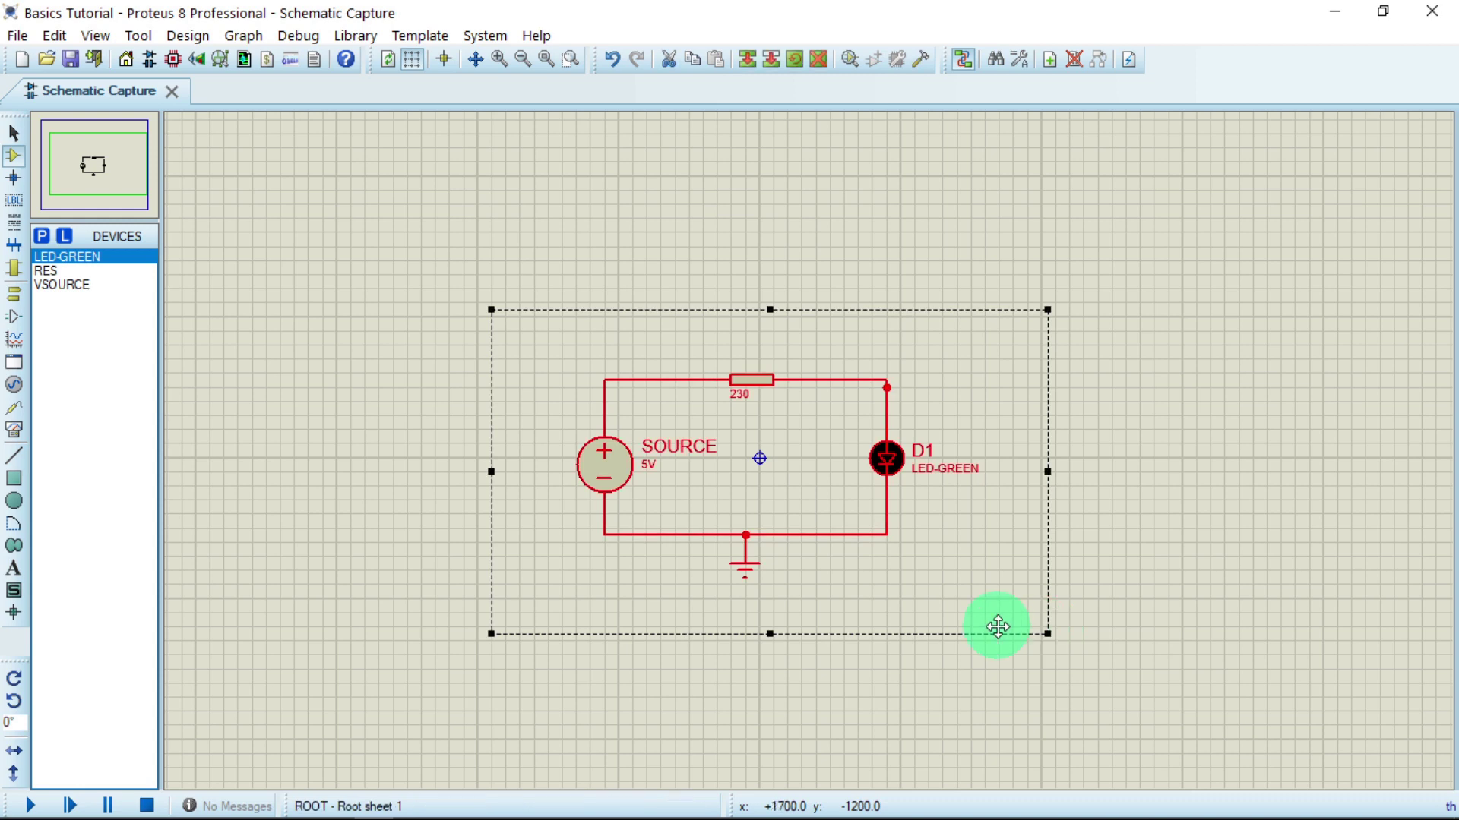
left_click_drag(794, 460, 459, 589)
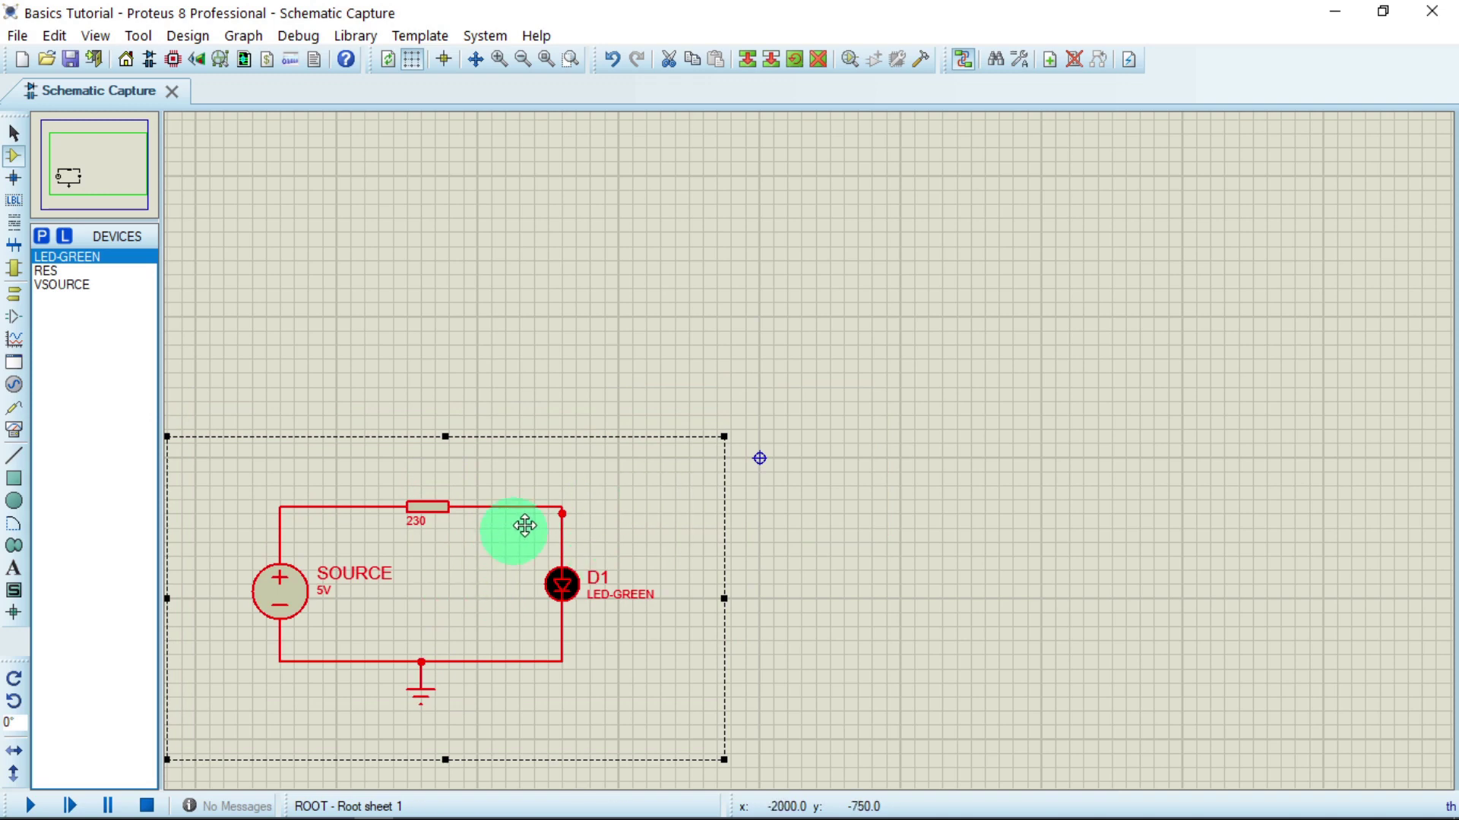
left_click(880, 428)
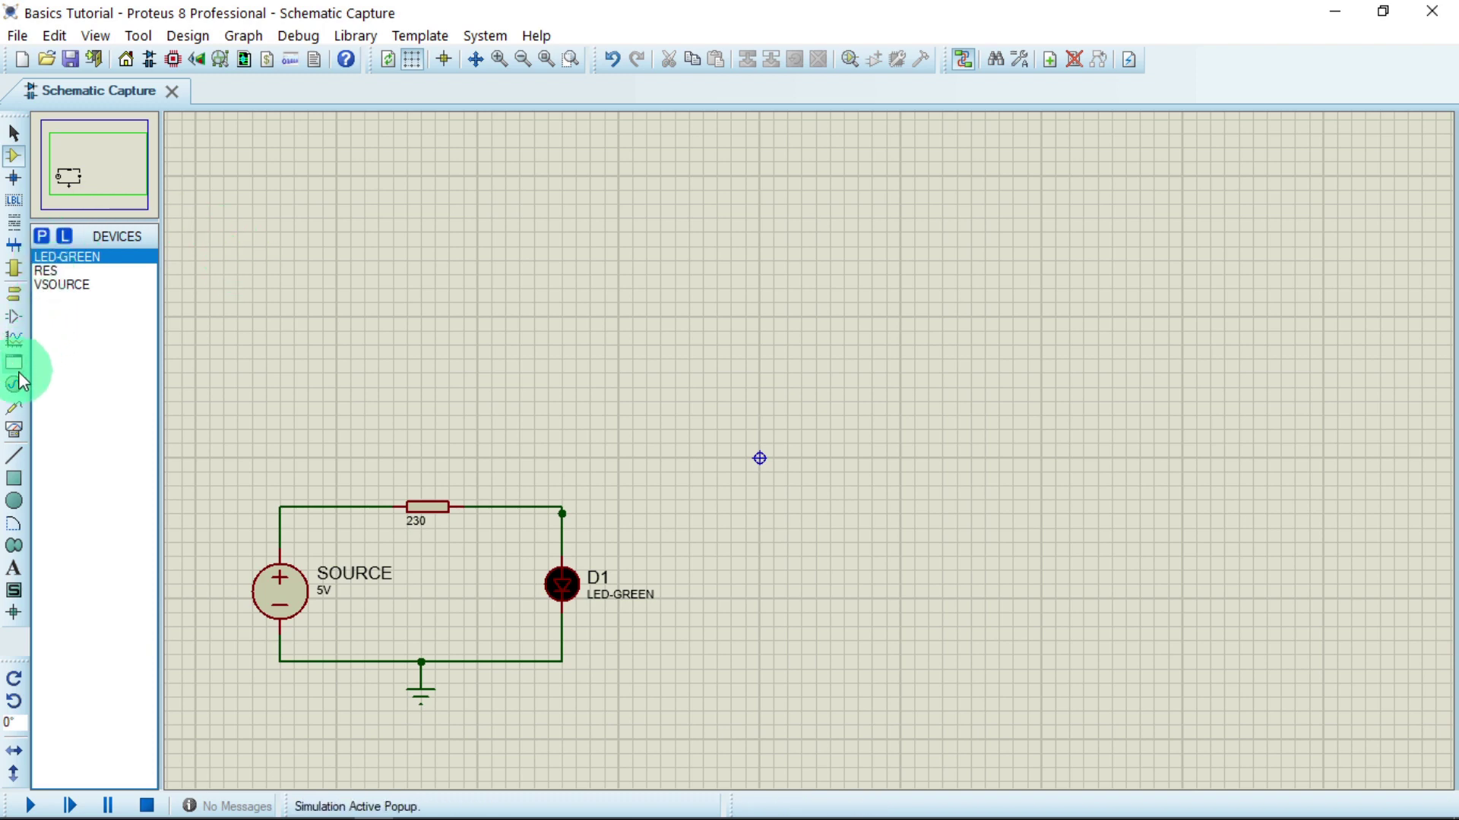
Step: Place an OSCILLOSCOPE instrument above and right of the circuit and wire its input C to the resistor–LED node
left_click(14, 431)
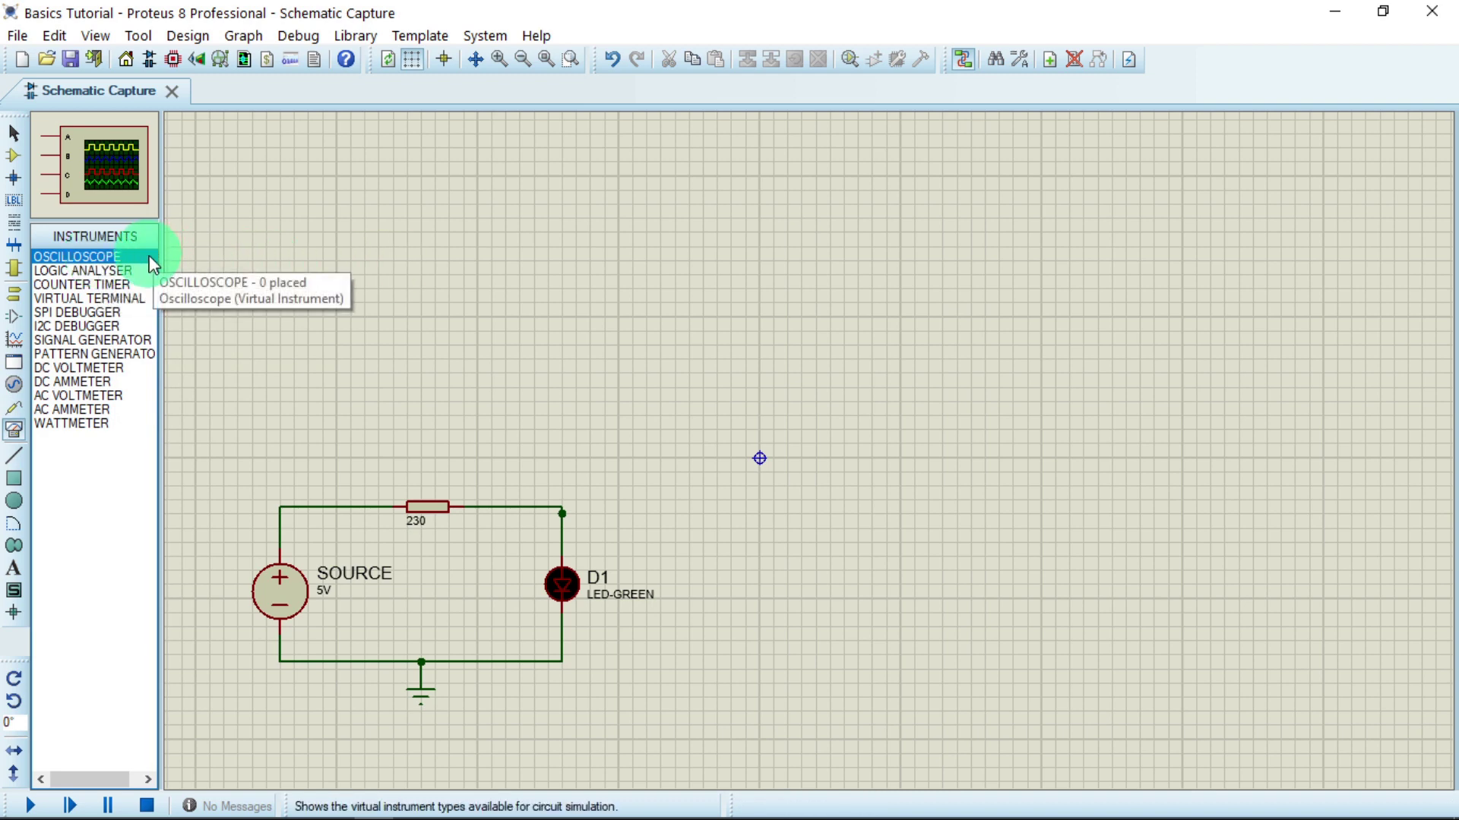
left_click(570, 256)
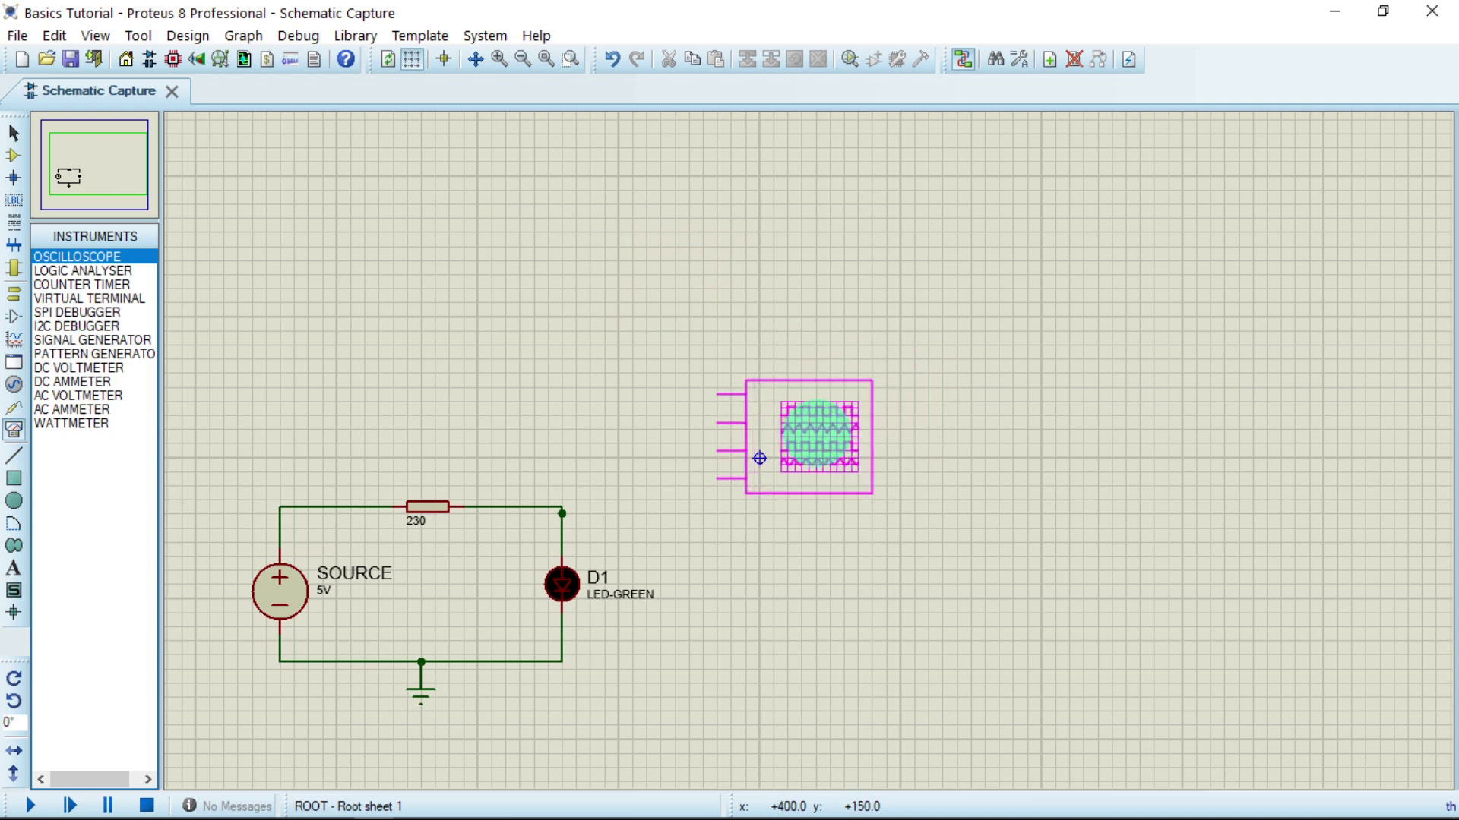
left_click(759, 458)
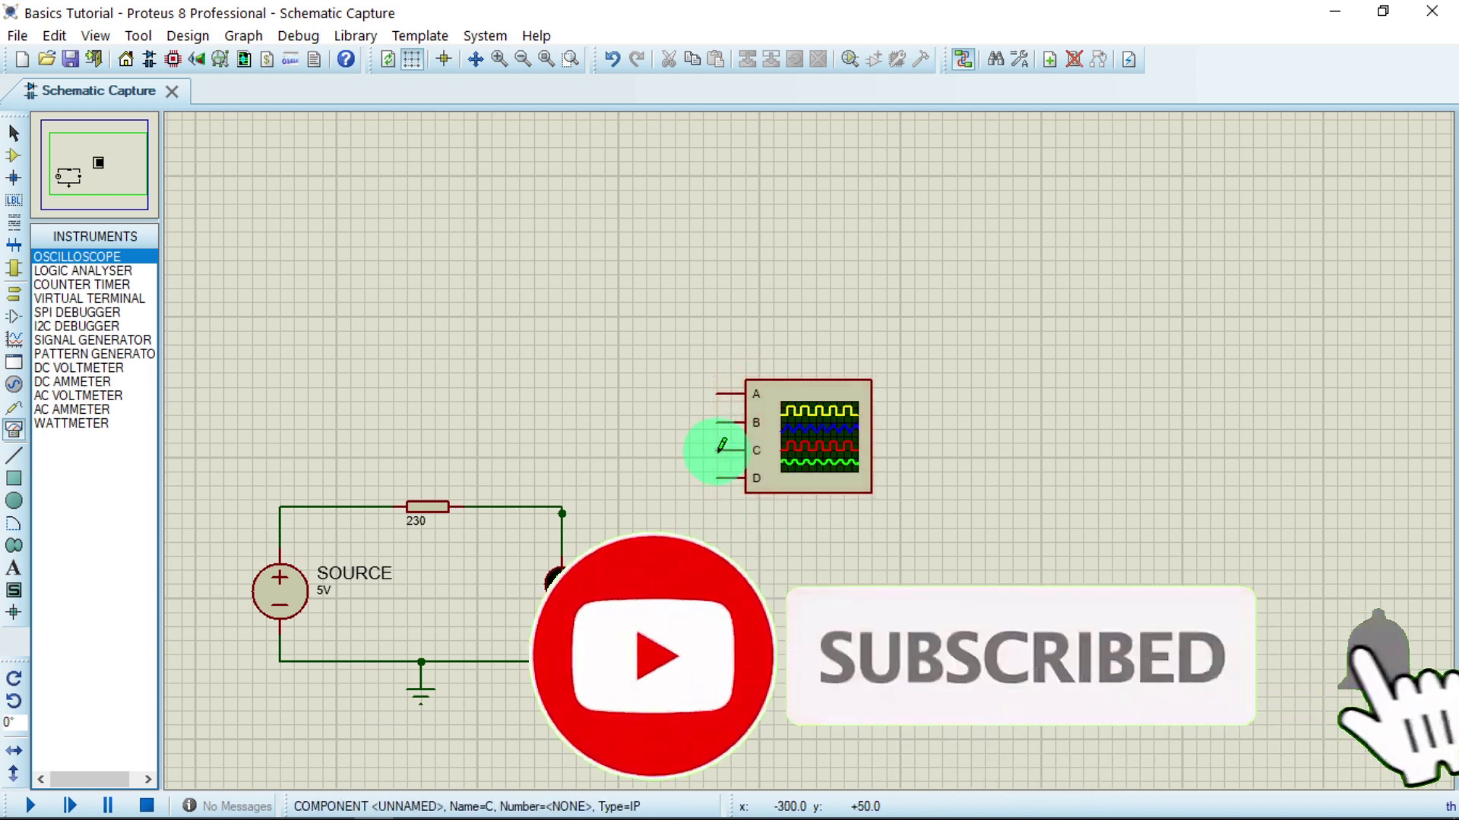
mouse_move(719, 449)
left_mouse_down()
mouse_move(655, 461)
mouse_move(599, 509)
mouse_move(563, 511)
left_mouse_up()
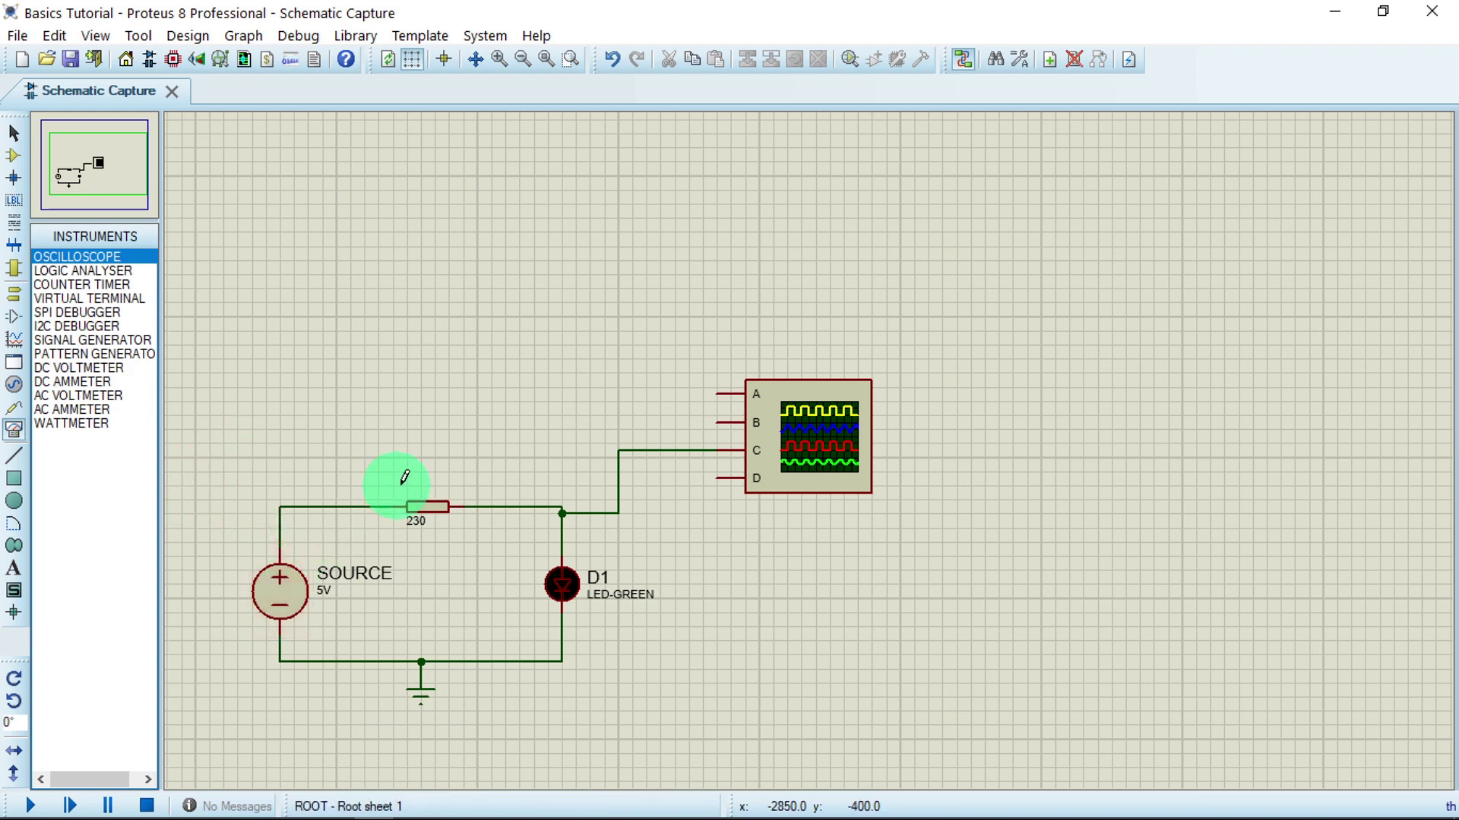
Step: Start the simulation and move the Digital Oscilloscope window toward the middle of the schematic
left_click(32, 807)
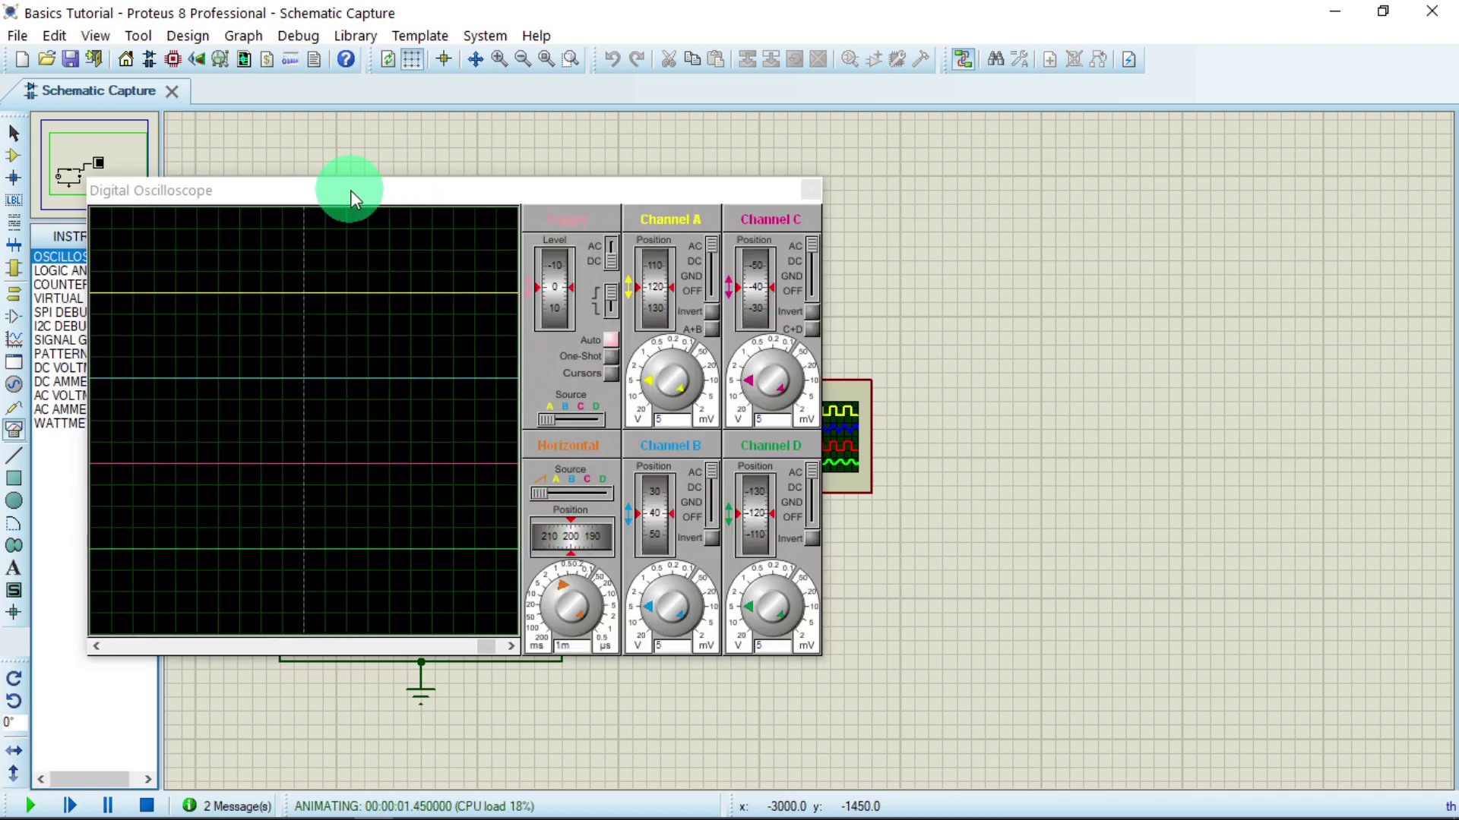
left_click(349, 190)
left_click_drag(521, 190, 532, 166)
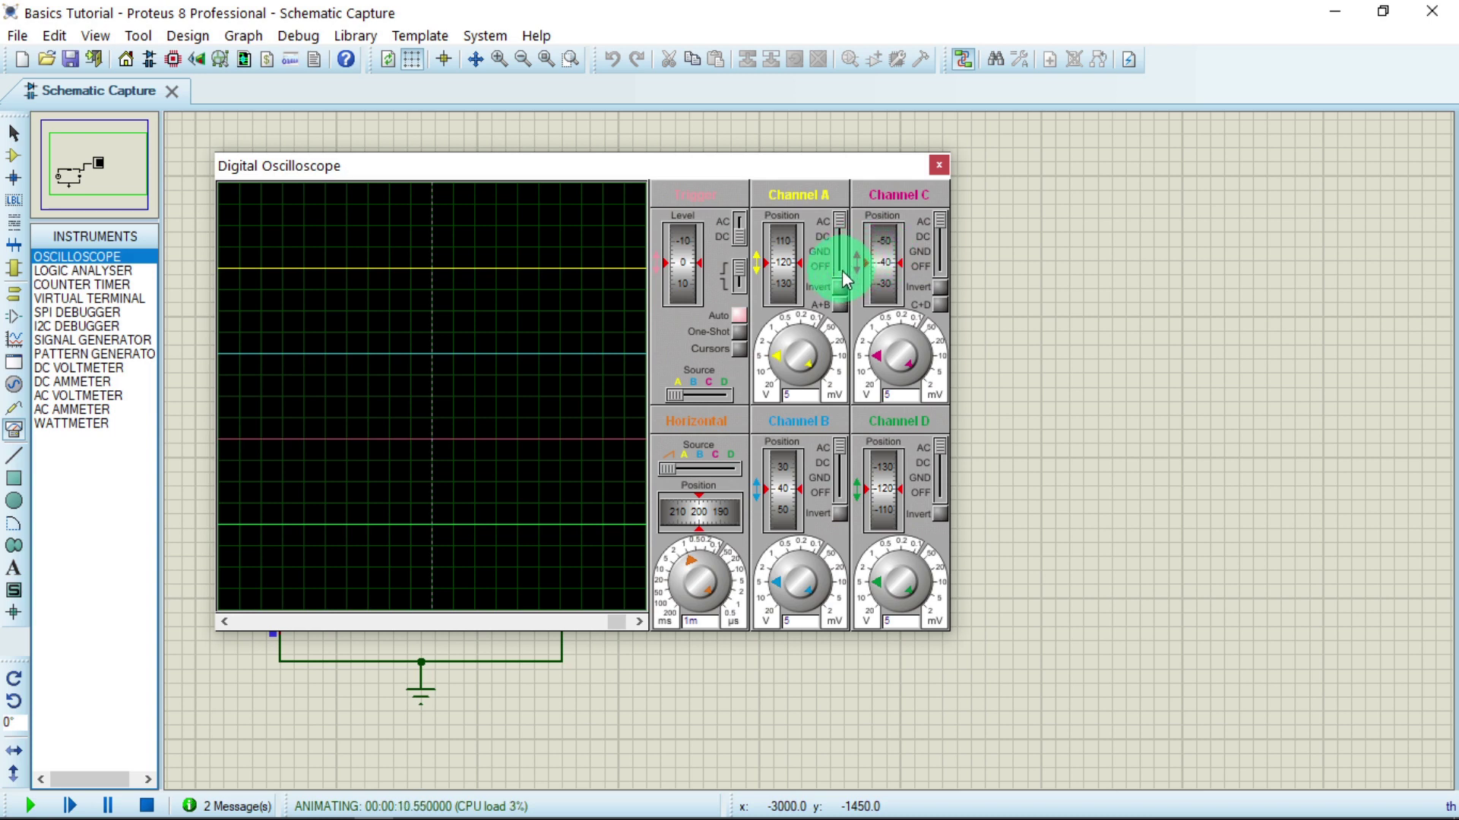
Step: Switch oscilloscope channels A, B and D to OFF
left_click_drag(840, 230, 838, 267)
left_click_drag(948, 258, 942, 233)
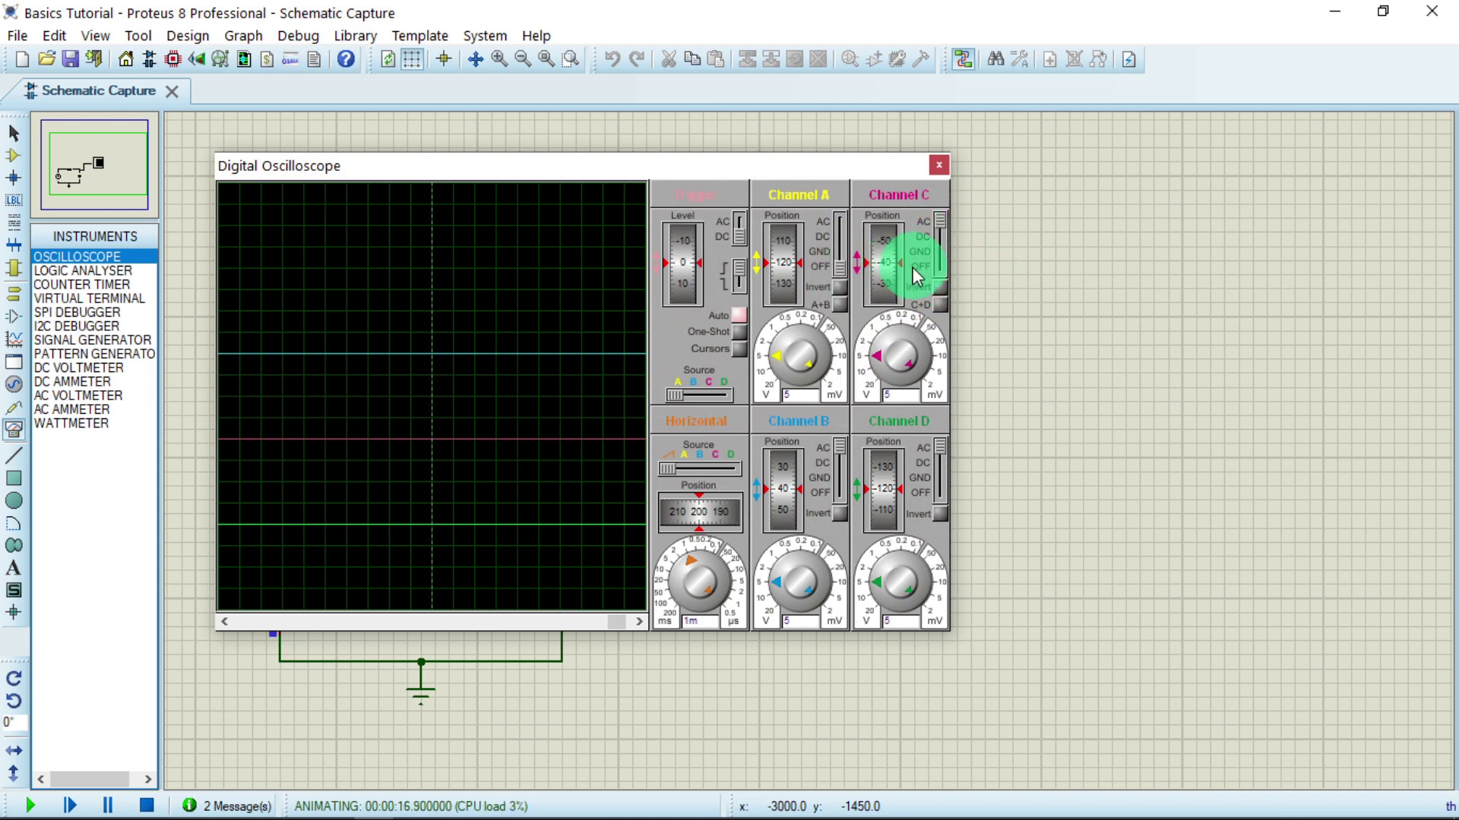
left_click(842, 494)
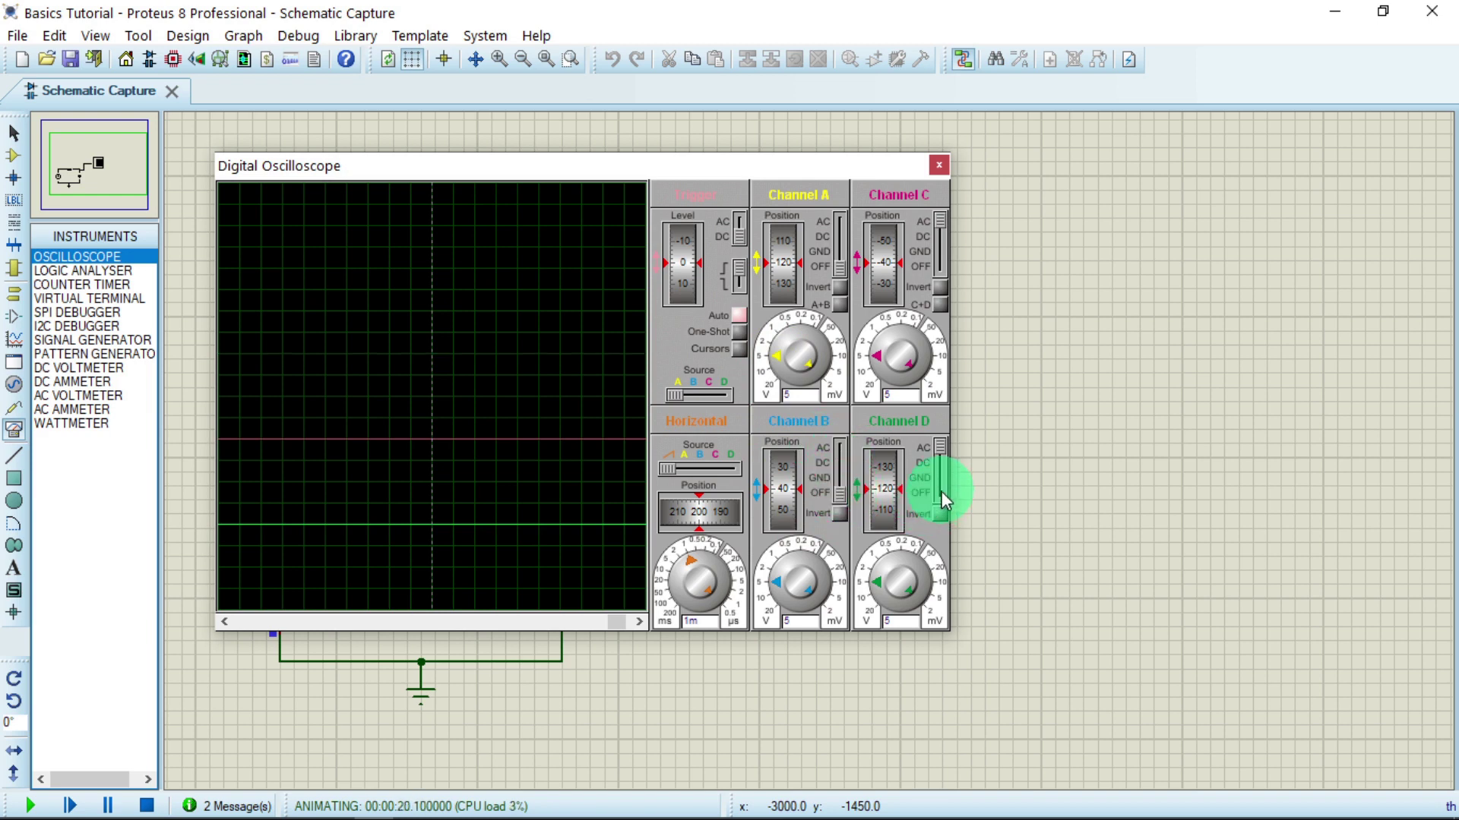
left_click(940, 491)
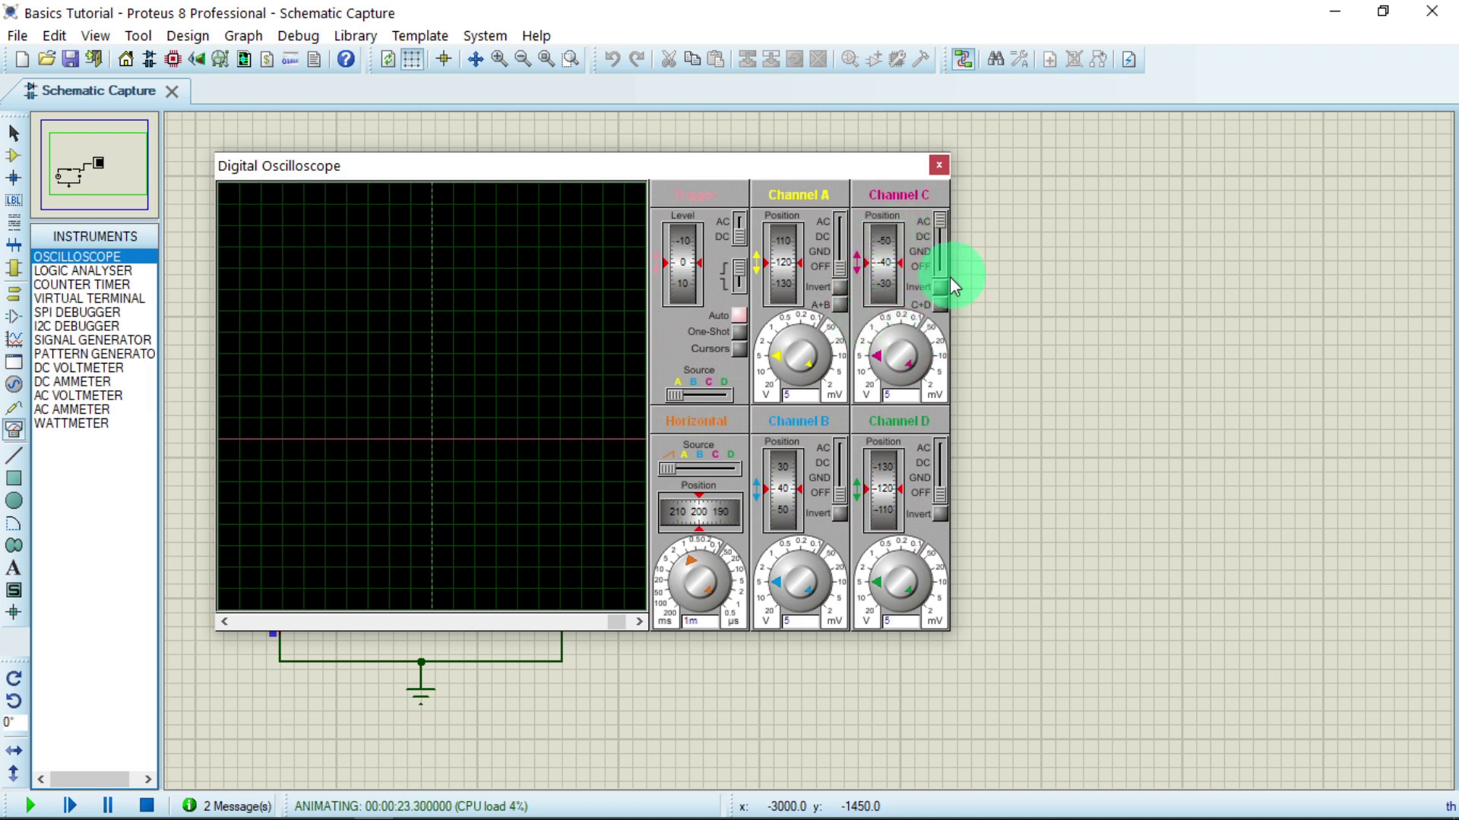
Step: Set oscilloscope channel C to DC coupling and adjust its vertical position to about 0
left_click(936, 237)
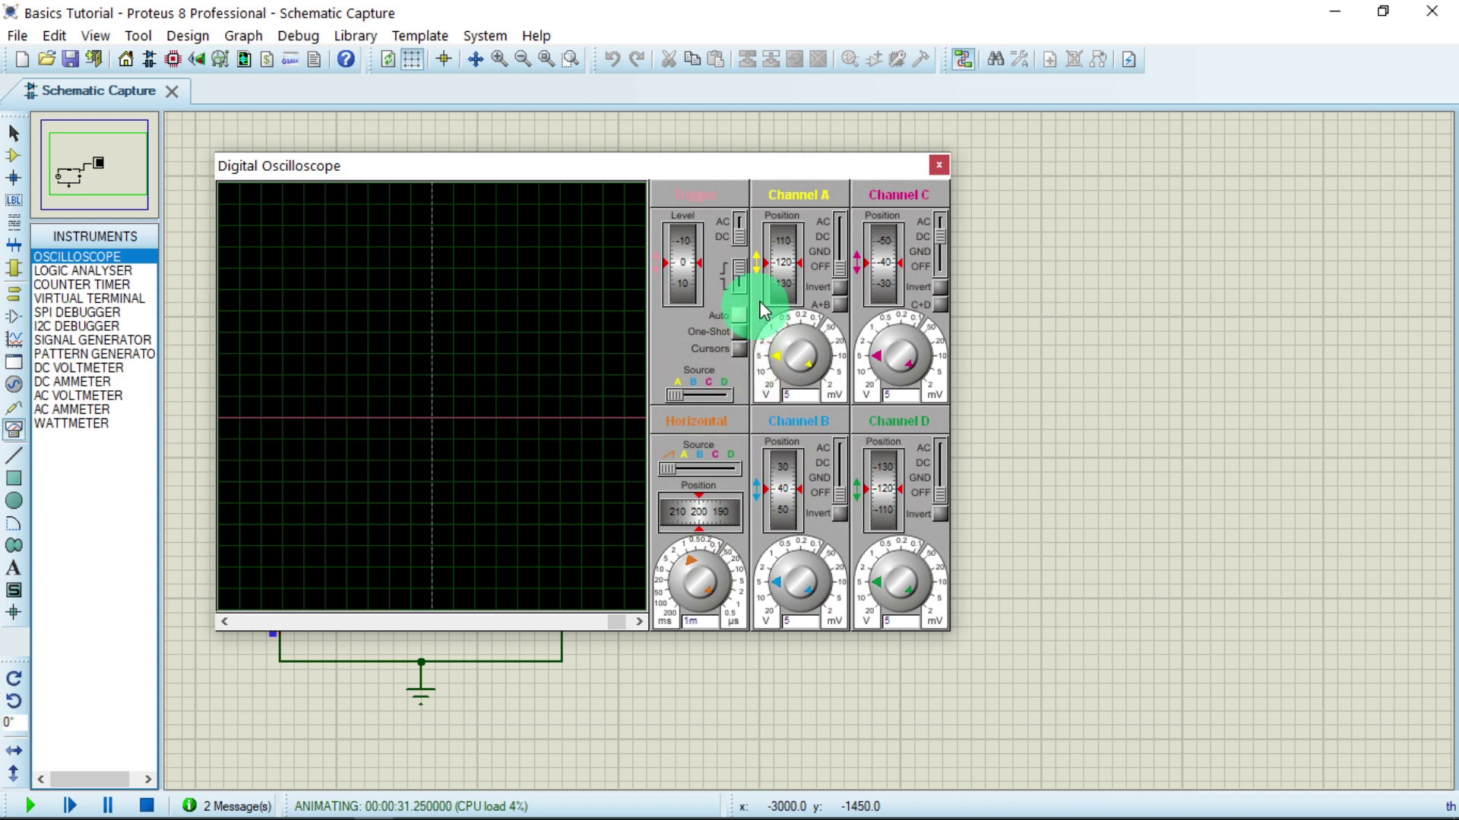
mouse_move(889, 264)
left_mouse_down()
mouse_move(890, 285)
mouse_move(896, 248)
left_mouse_up()
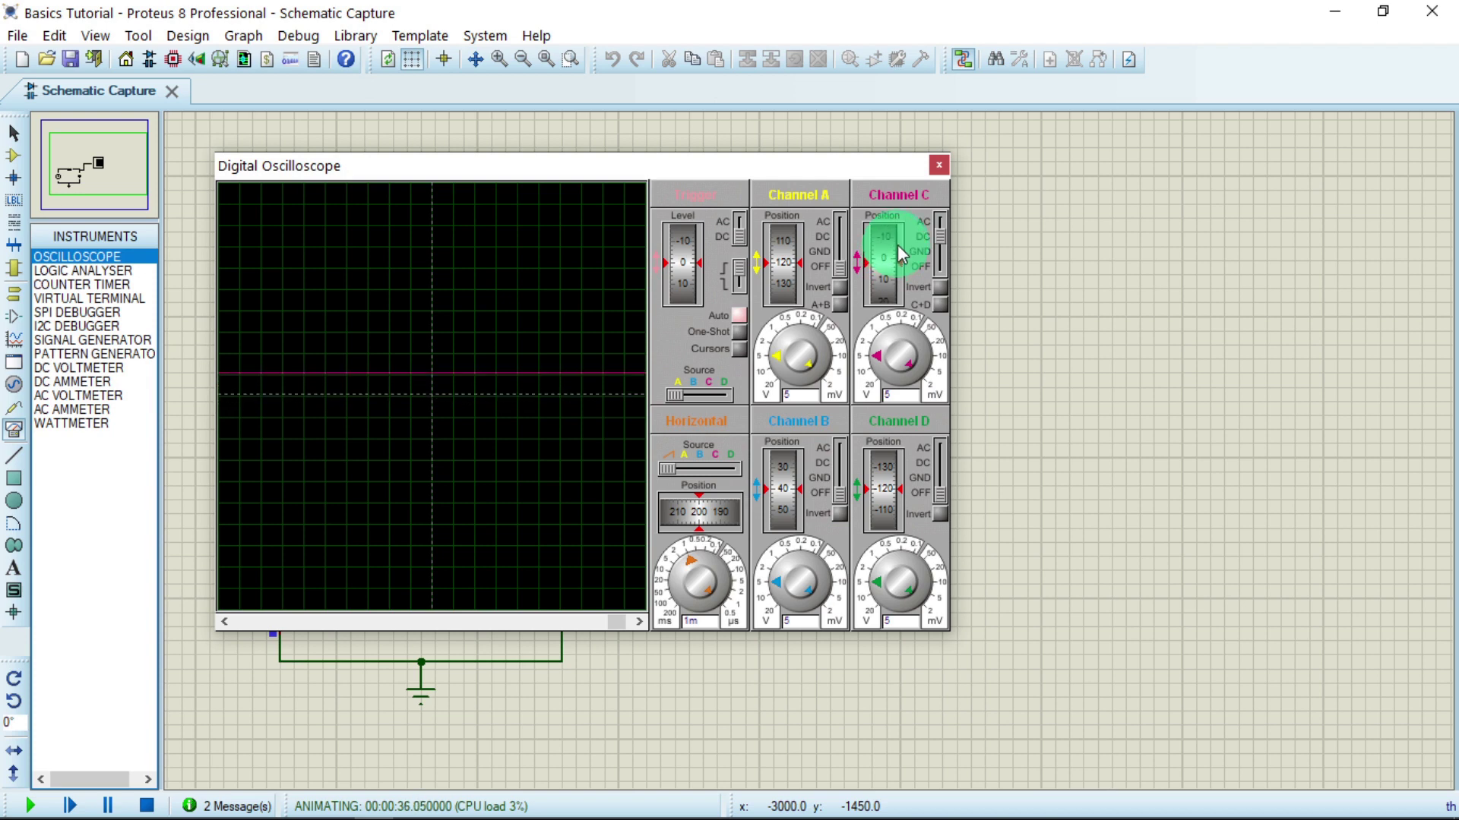
mouse_move(899, 254)
left_mouse_down()
mouse_move(853, 328)
mouse_move(828, 319)
mouse_move(400, 396)
mouse_move(799, 577)
mouse_move(699, 357)
left_mouse_up()
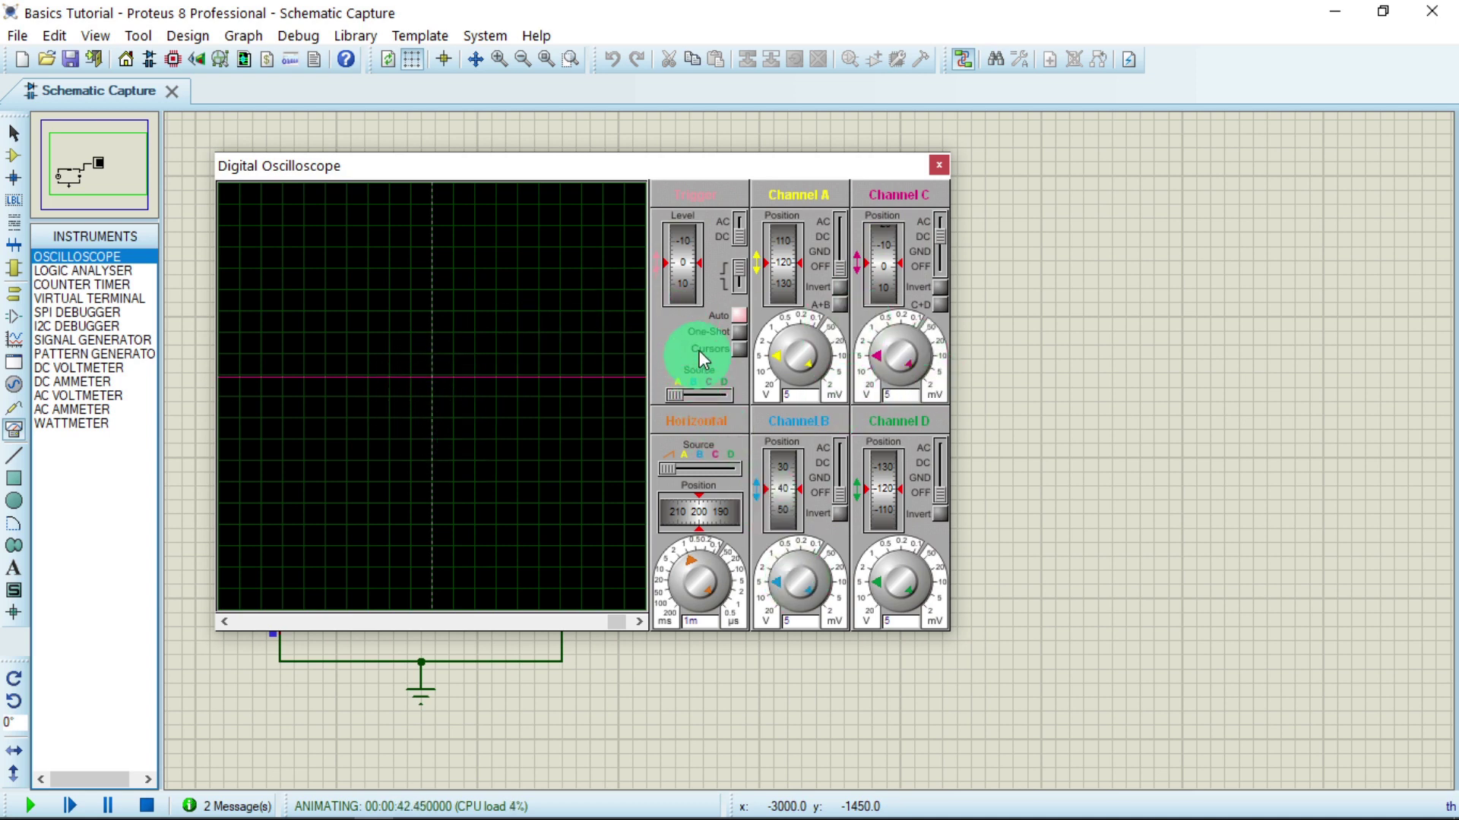
Step: Set the oscilloscope's horizontal timebase to 0.2 and examine the channel C trace
mouse_move(810, 289)
left_mouse_down()
mouse_move(776, 435)
mouse_move(705, 544)
mouse_move(694, 628)
mouse_move(585, 573)
mouse_move(605, 502)
mouse_move(680, 588)
mouse_move(667, 591)
mouse_move(777, 608)
mouse_move(659, 627)
mouse_move(671, 632)
mouse_move(667, 595)
mouse_move(684, 586)
mouse_move(680, 654)
mouse_move(494, 377)
left_mouse_up()
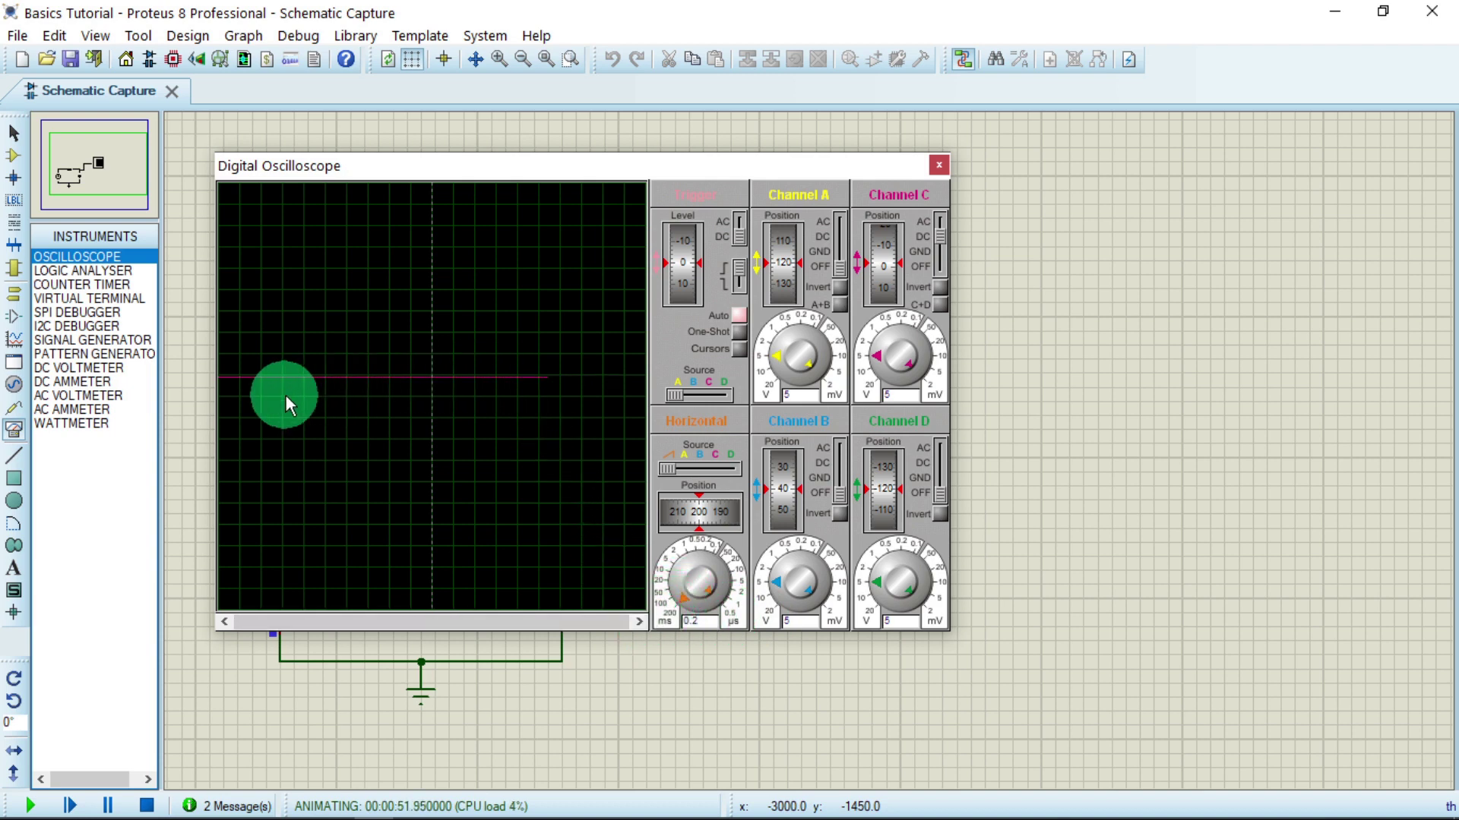
mouse_move(599, 375)
left_mouse_down()
mouse_move(500, 623)
mouse_move(544, 578)
mouse_move(190, 350)
mouse_move(288, 382)
mouse_move(522, 367)
left_mouse_up()
mouse_move(490, 480)
left_mouse_down()
mouse_move(430, 402)
mouse_move(349, 395)
left_mouse_up()
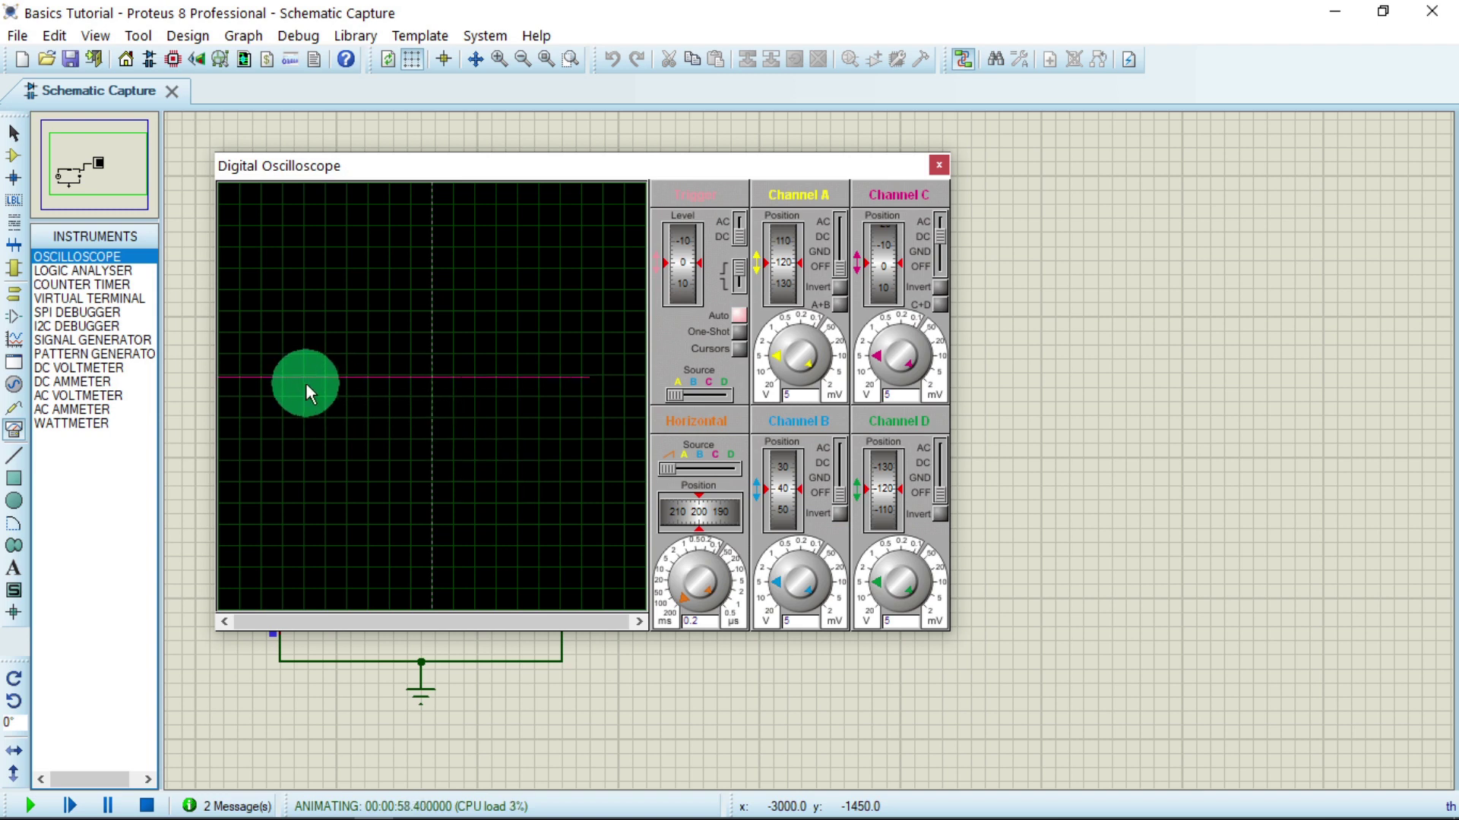
mouse_move(549, 386)
left_mouse_down()
mouse_move(627, 495)
mouse_move(463, 456)
mouse_move(419, 395)
left_mouse_up()
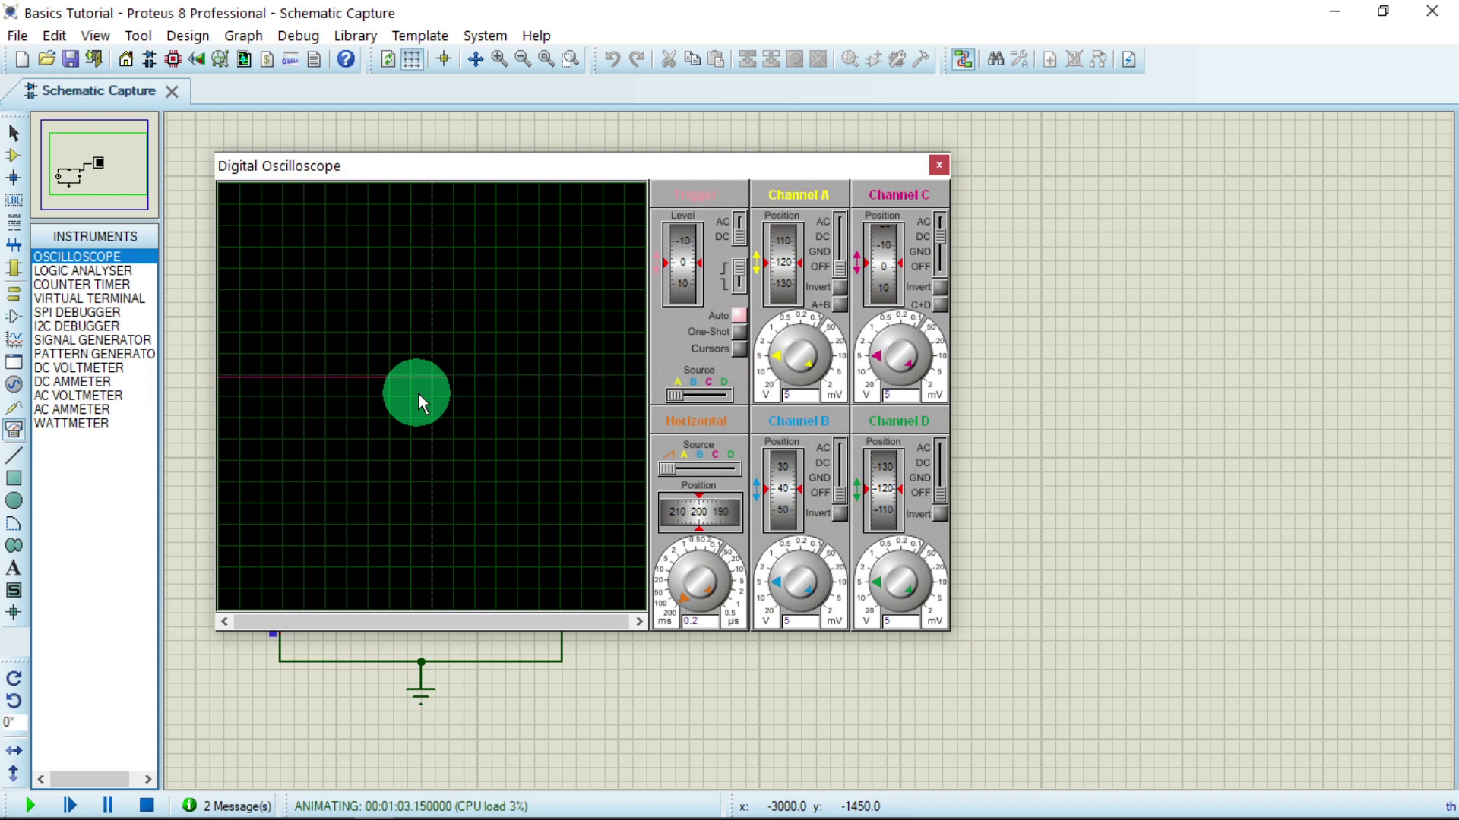
left_click_drag(420, 395, 471, 363)
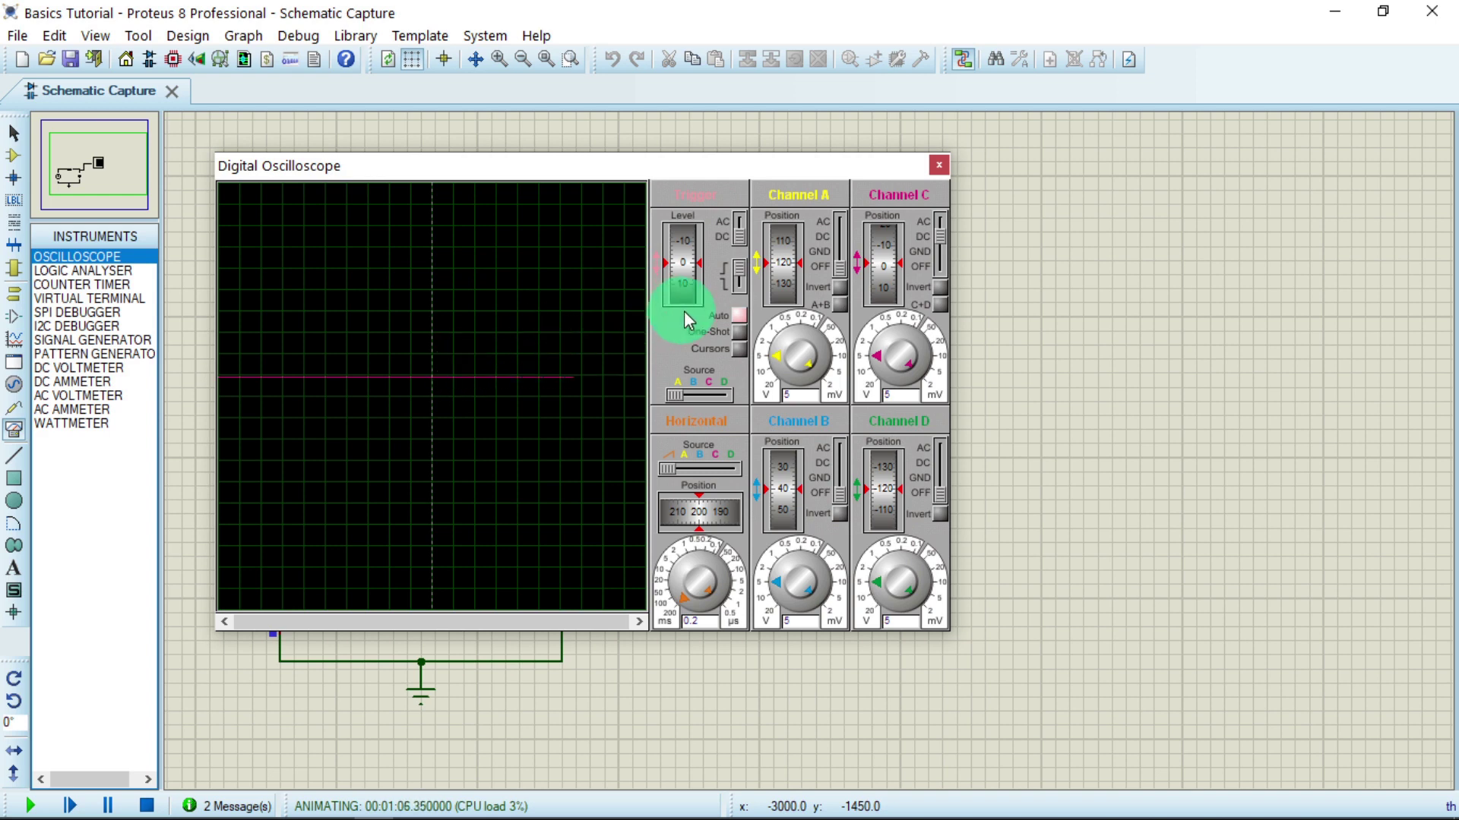
Step: Close the Digital Oscilloscope window and stop the simulation
mouse_move(691, 313)
left_mouse_down()
mouse_move(749, 245)
mouse_move(788, 222)
mouse_move(900, 218)
mouse_move(940, 161)
mouse_move(741, 170)
mouse_move(256, 389)
mouse_move(494, 220)
mouse_move(910, 181)
mouse_move(938, 163)
left_mouse_up()
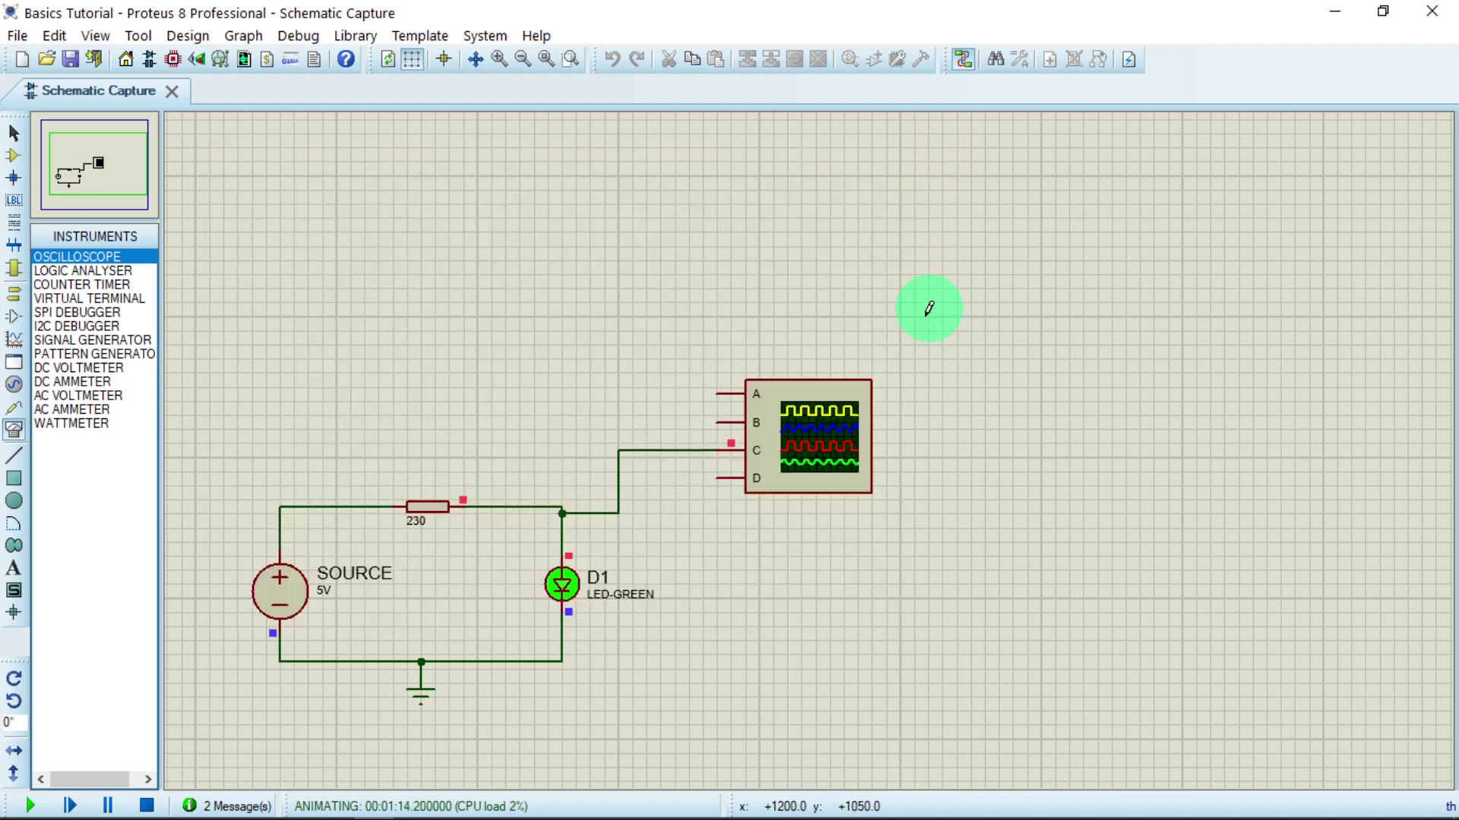
left_click(147, 806)
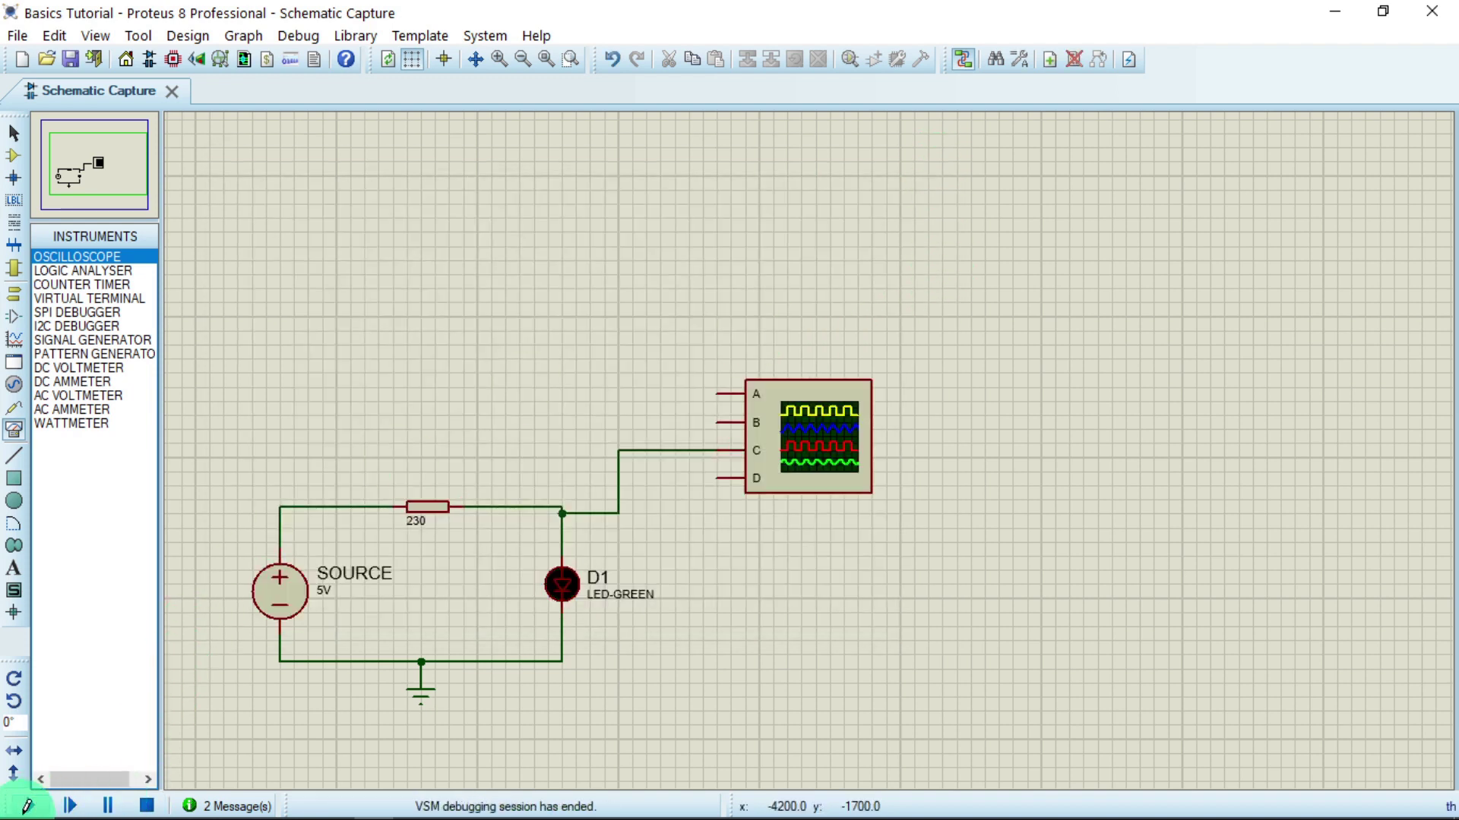
Step: Rerun the simulation to reopen the closed Digital Oscilloscope window, and stop the simulation
left_click(34, 806)
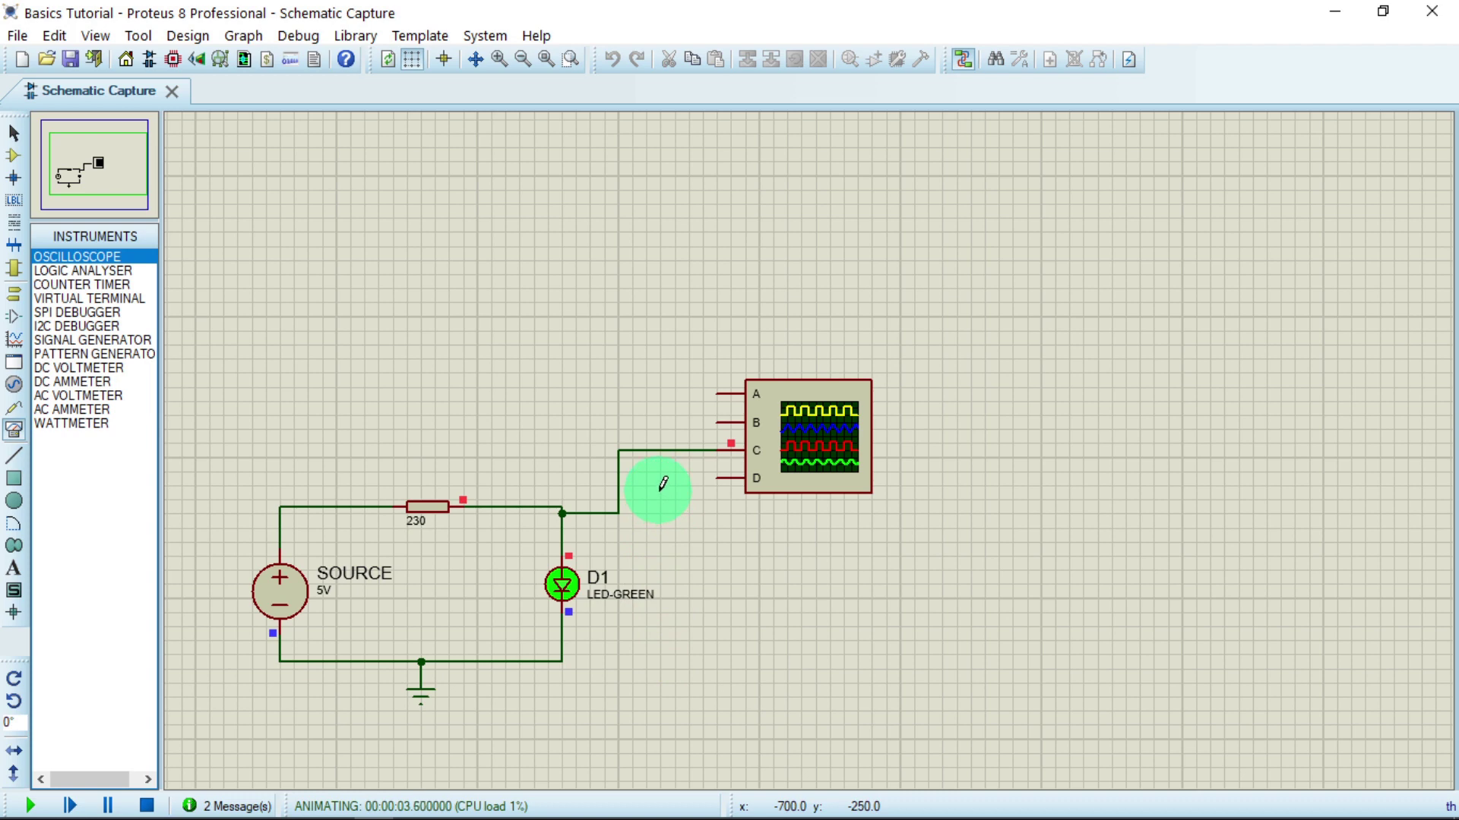
left_click(307, 35)
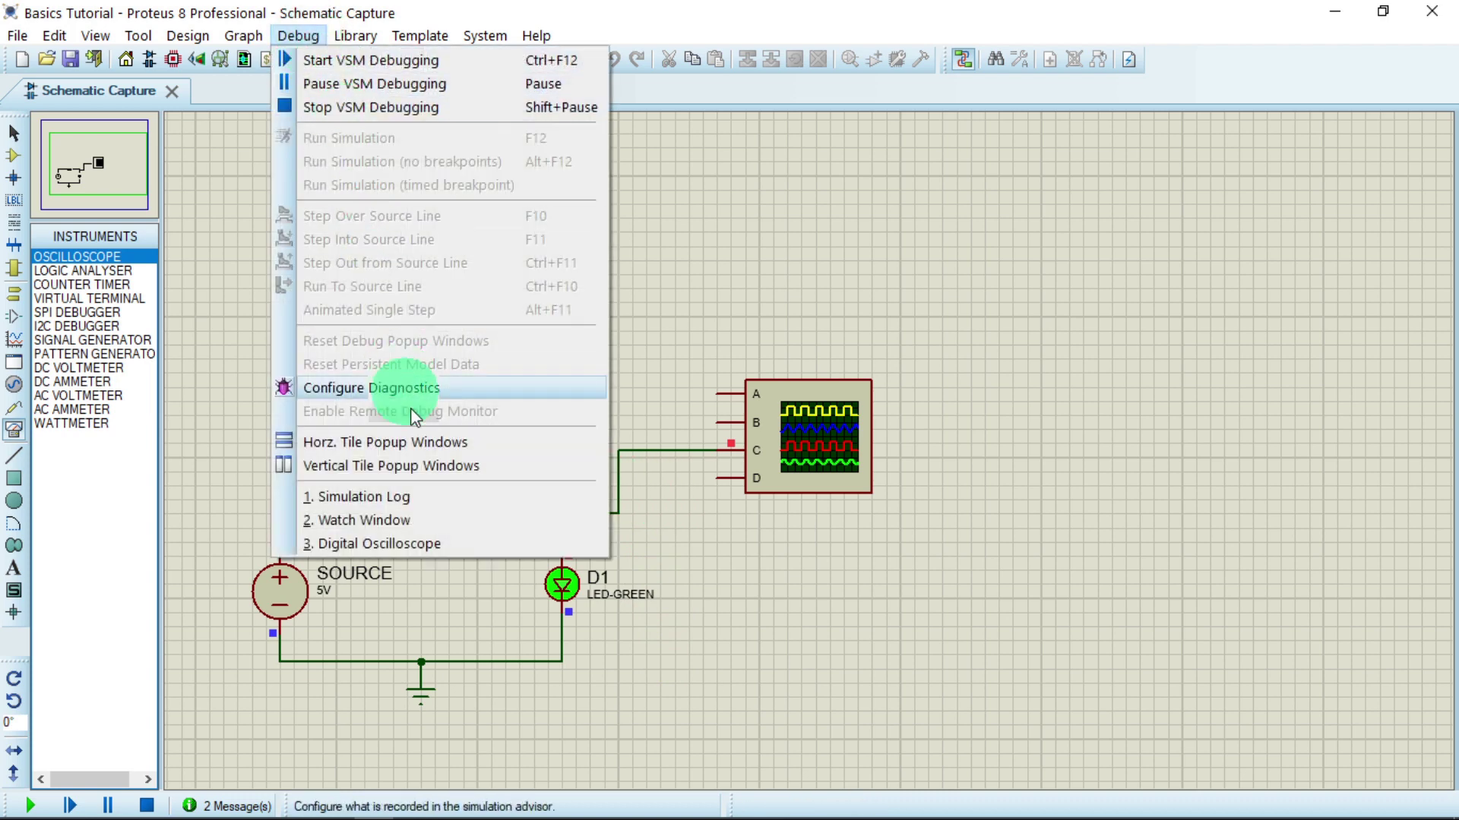
left_click(458, 544)
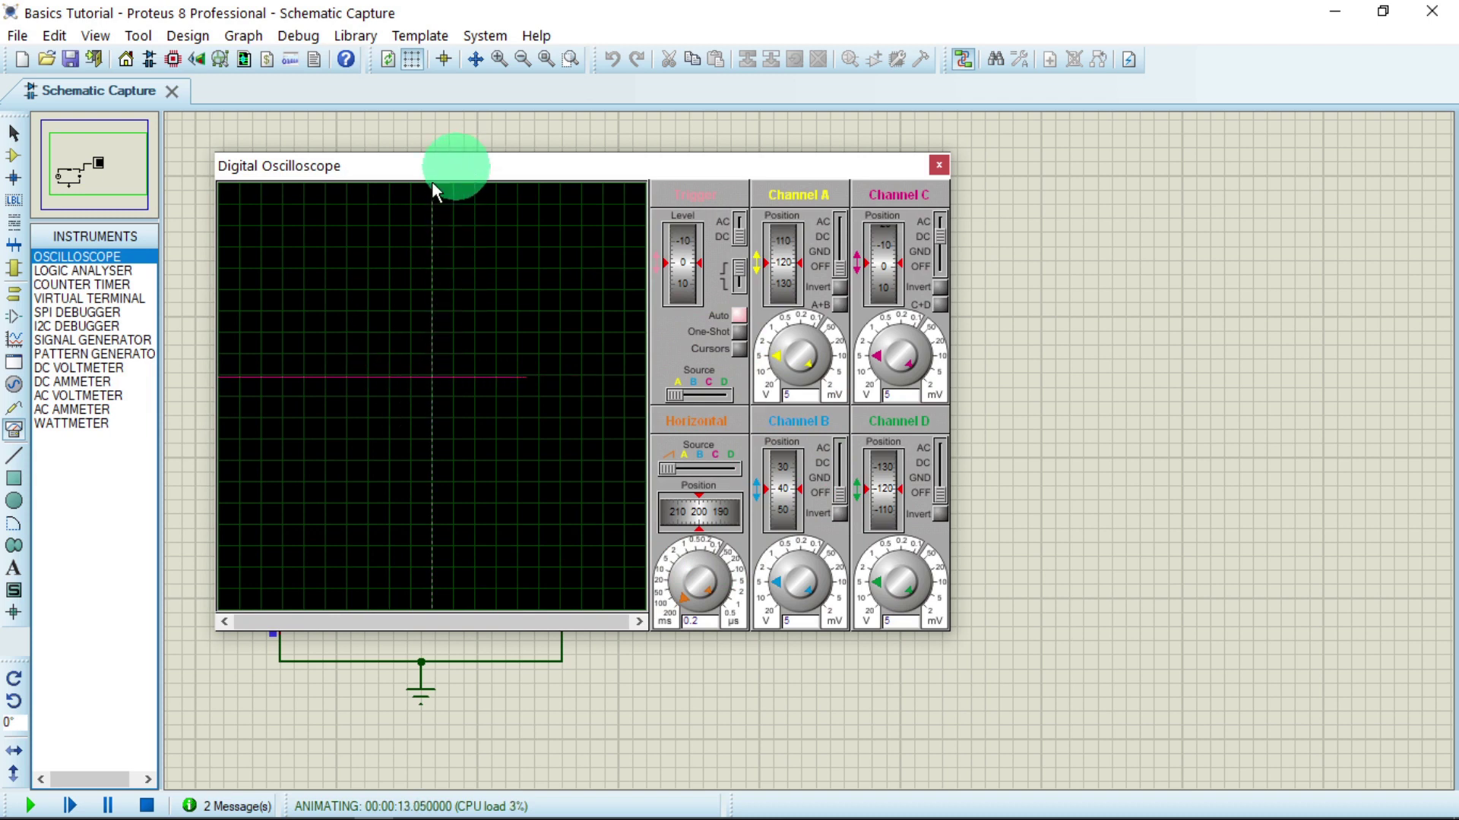
left_click(145, 807)
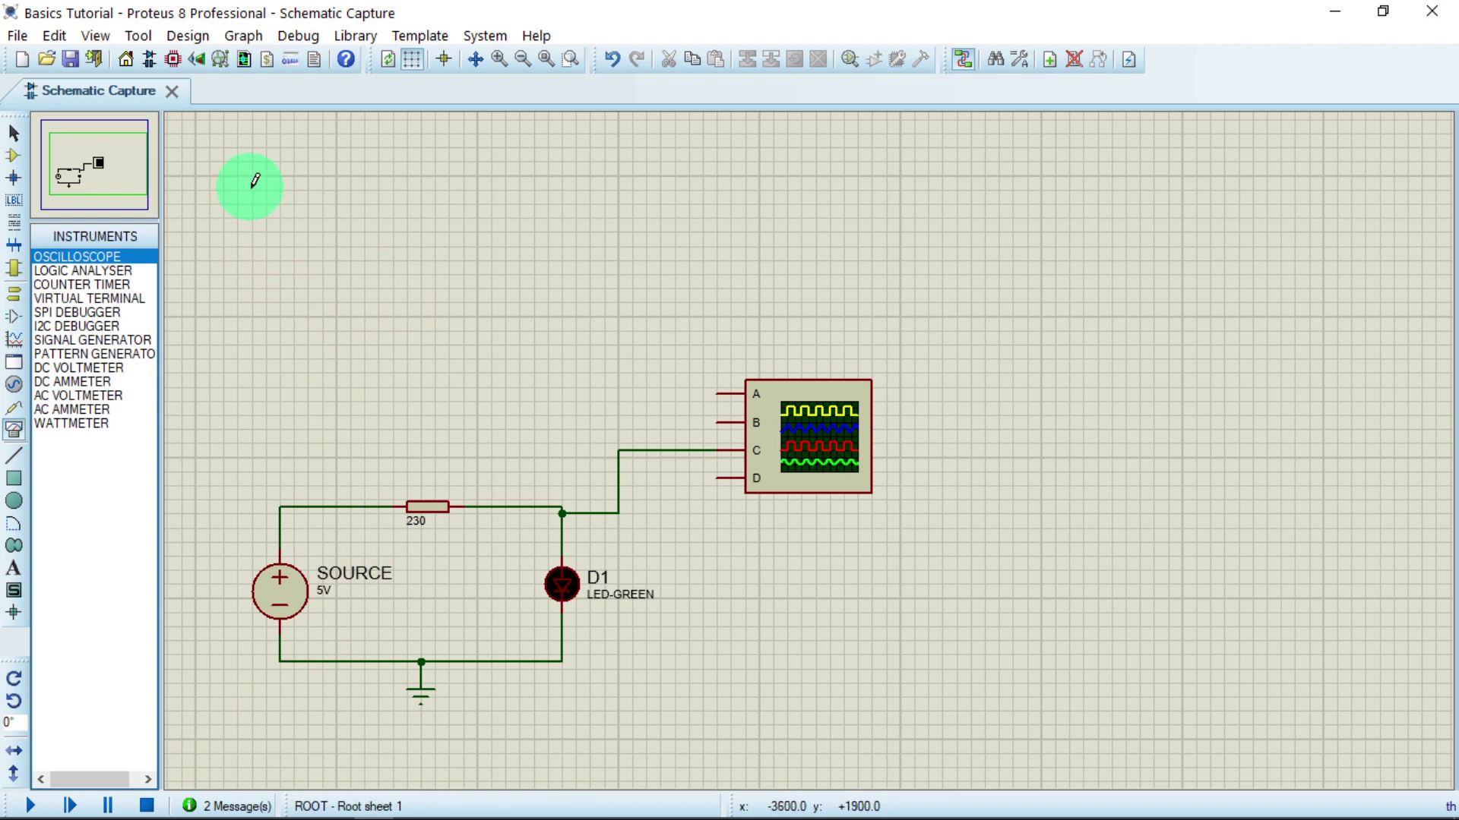
Step: Search the device library for "alternator" and add the ALTERNATOR animated AC voltage source to the project's devices
left_click(13, 155)
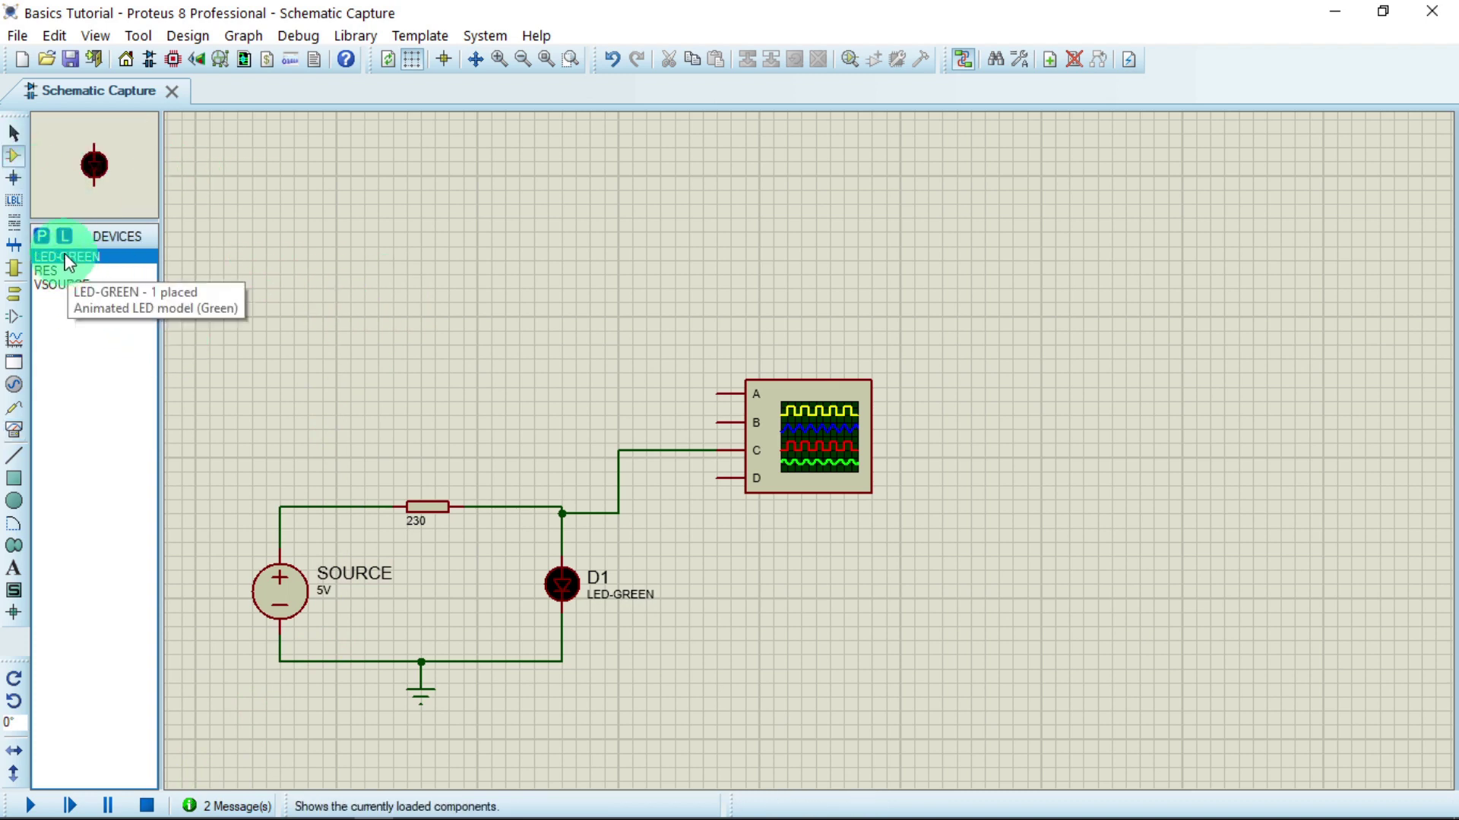
left_click(42, 236)
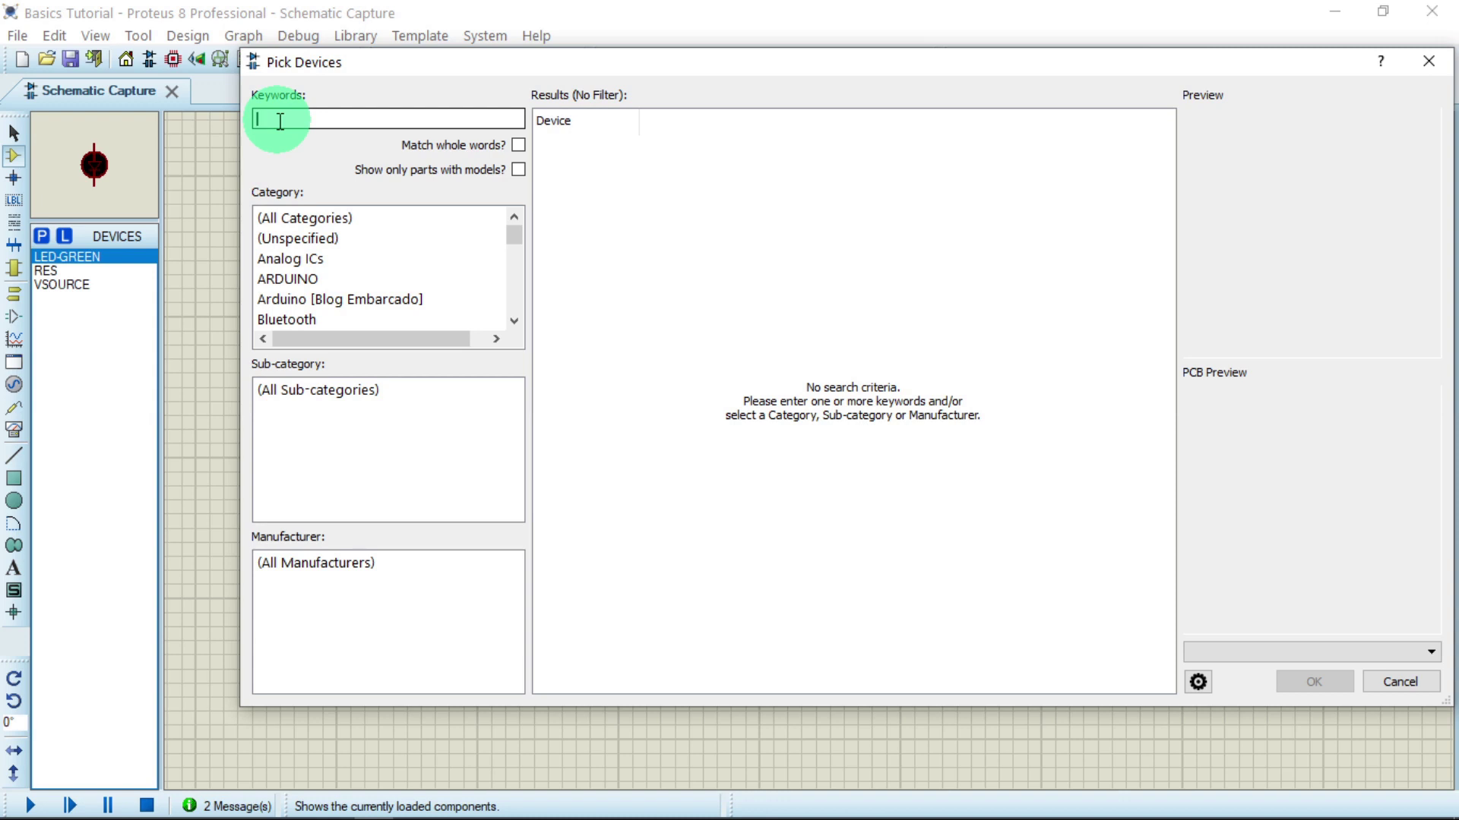
type("ator")
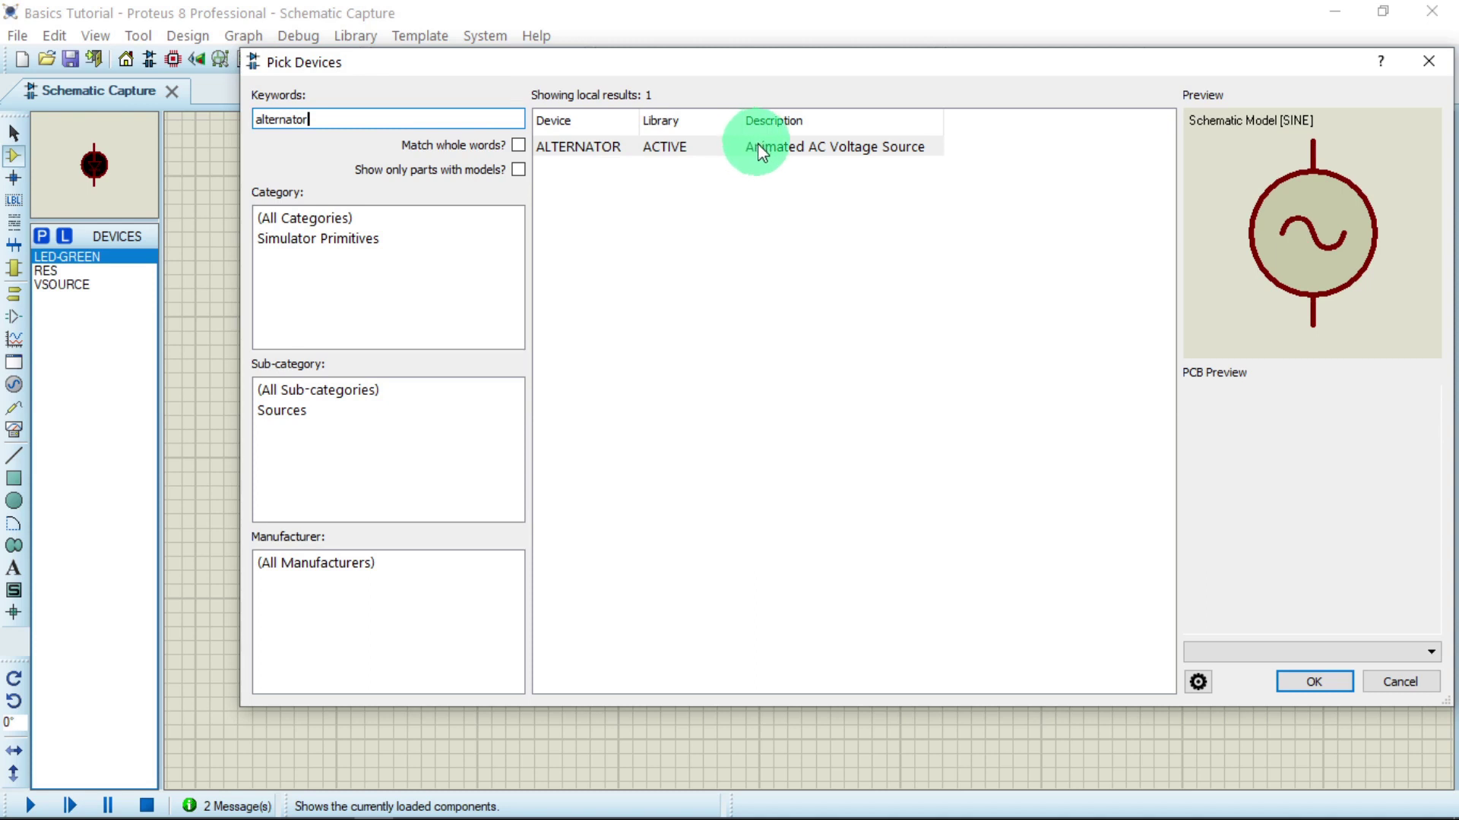
left_click(705, 144)
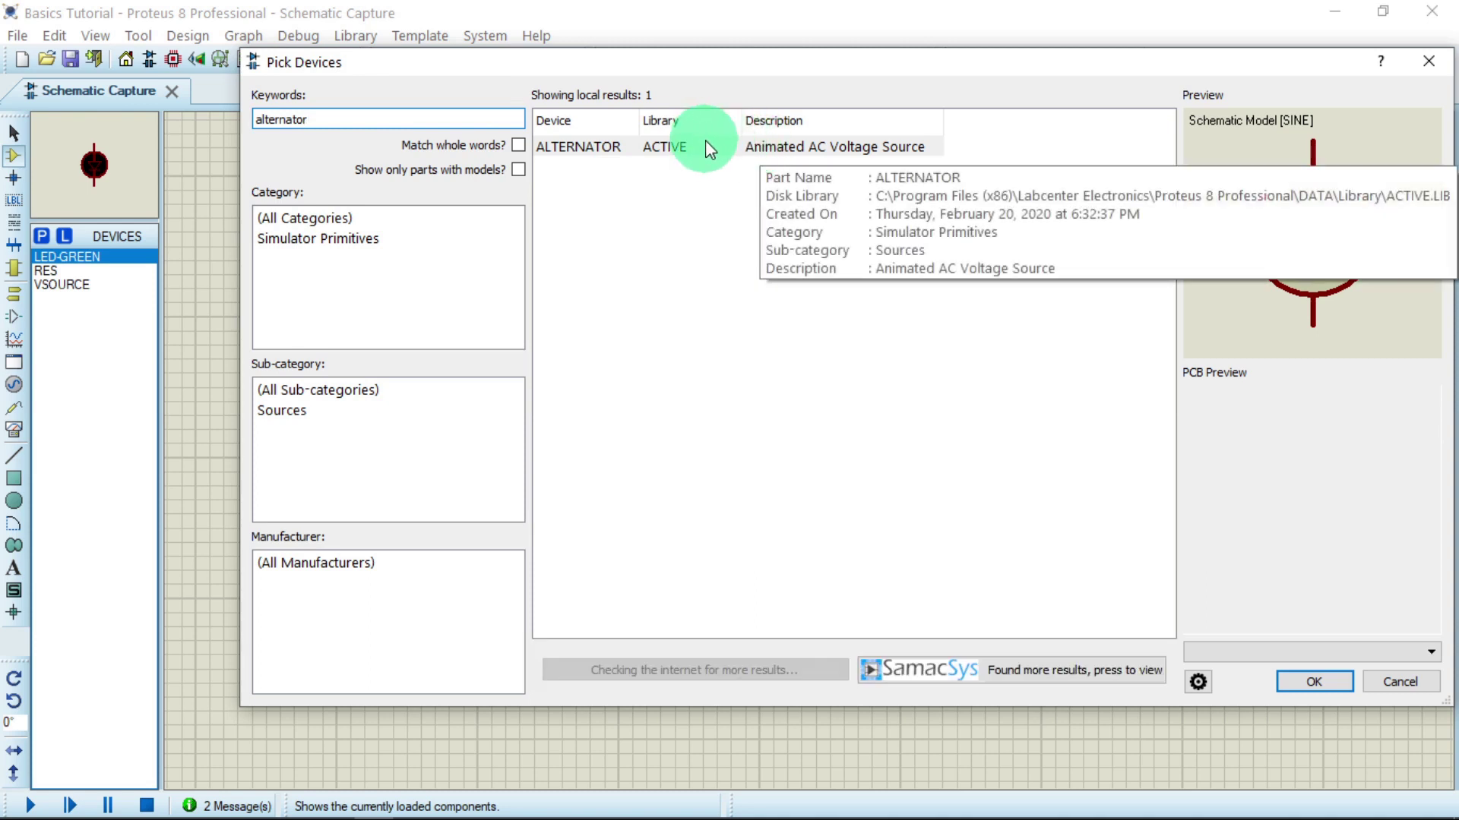
double_click(705, 147)
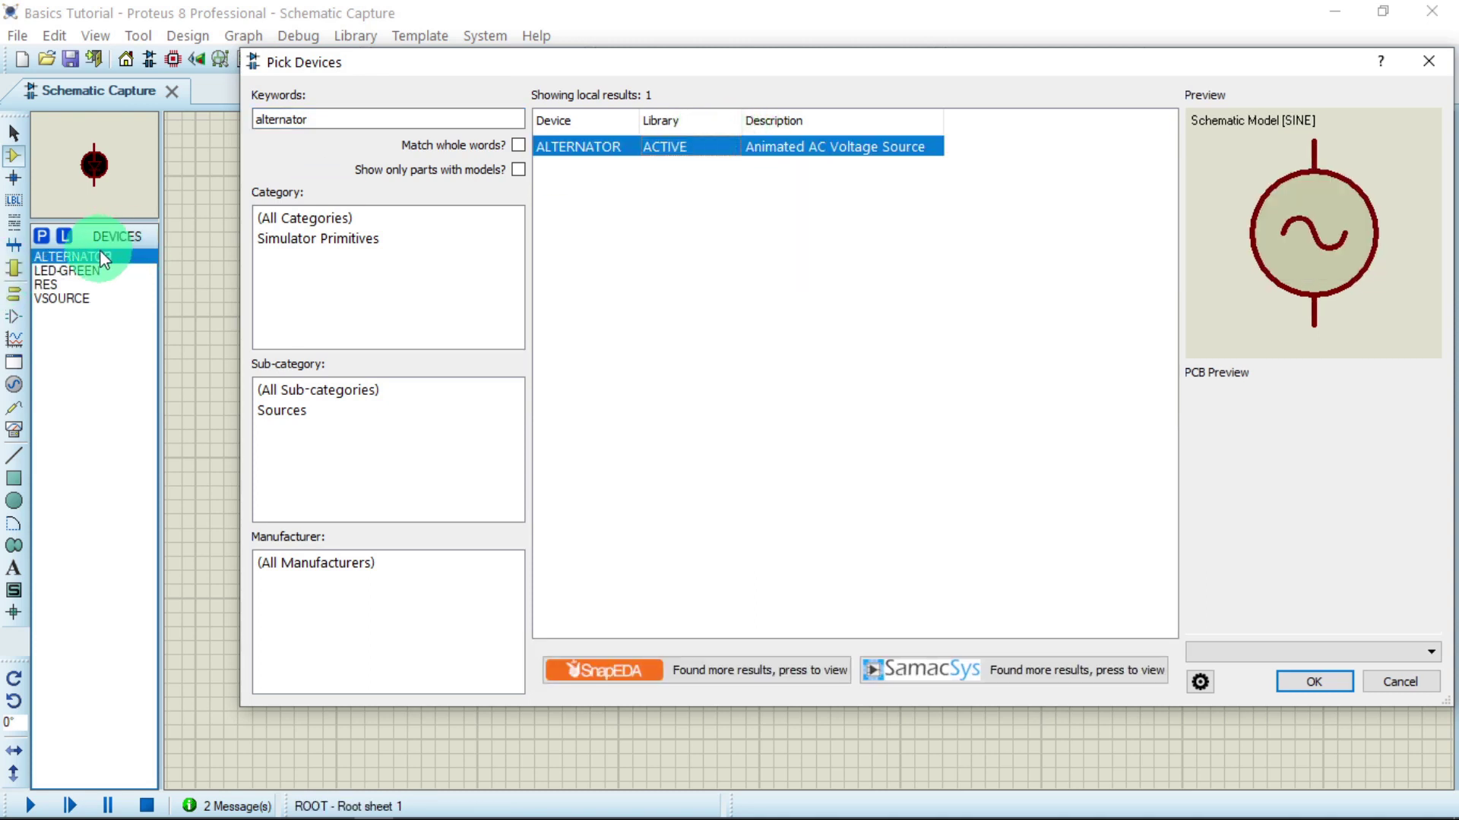
Step: Search the device library for "lamp" and add the LAMP device to the project's devices
left_click_drag(326, 117, 260, 118)
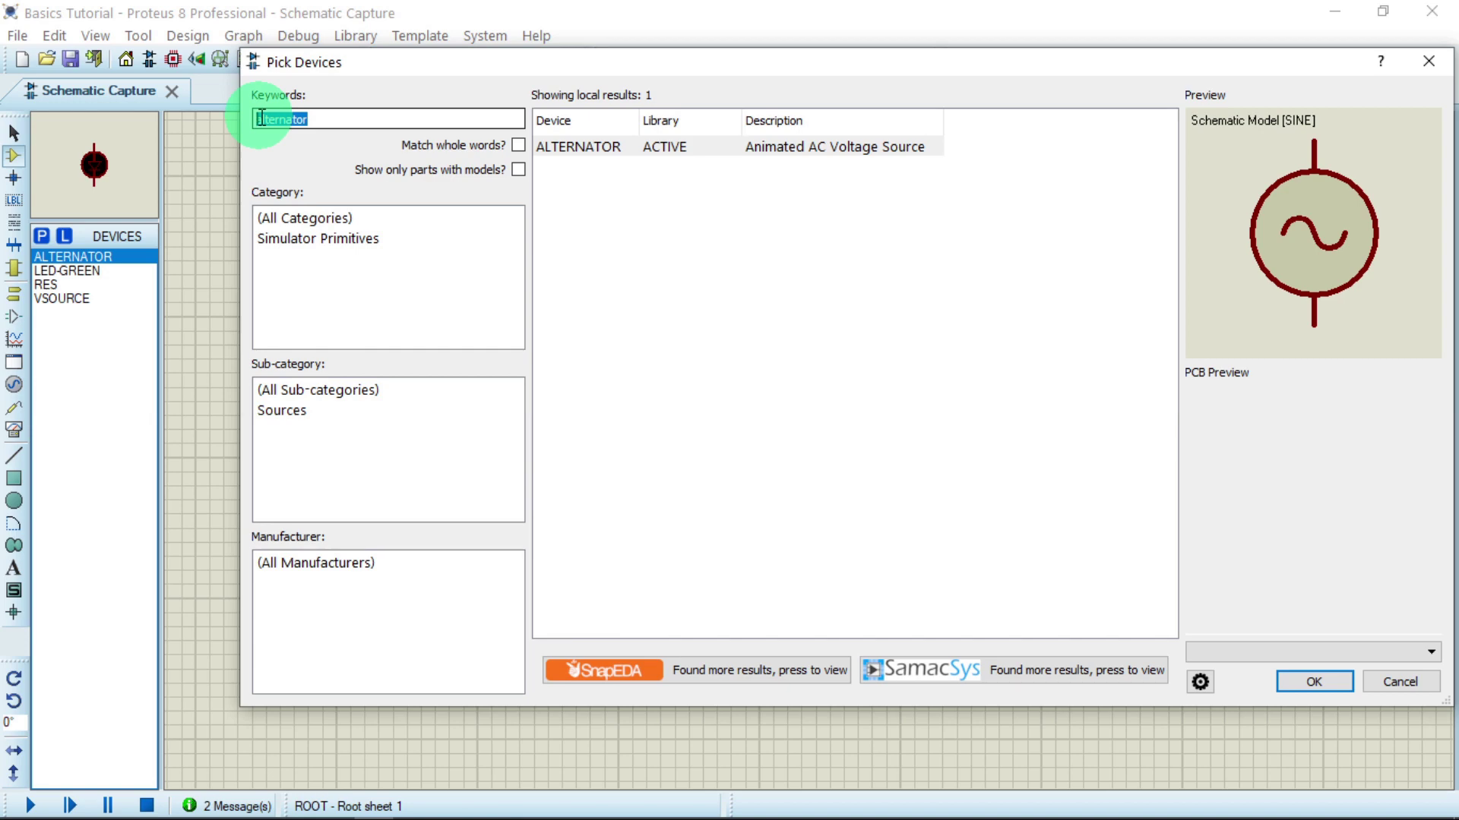
key("BackSpace")
type("lamp")
left_click(832, 351)
left_click(1302, 680)
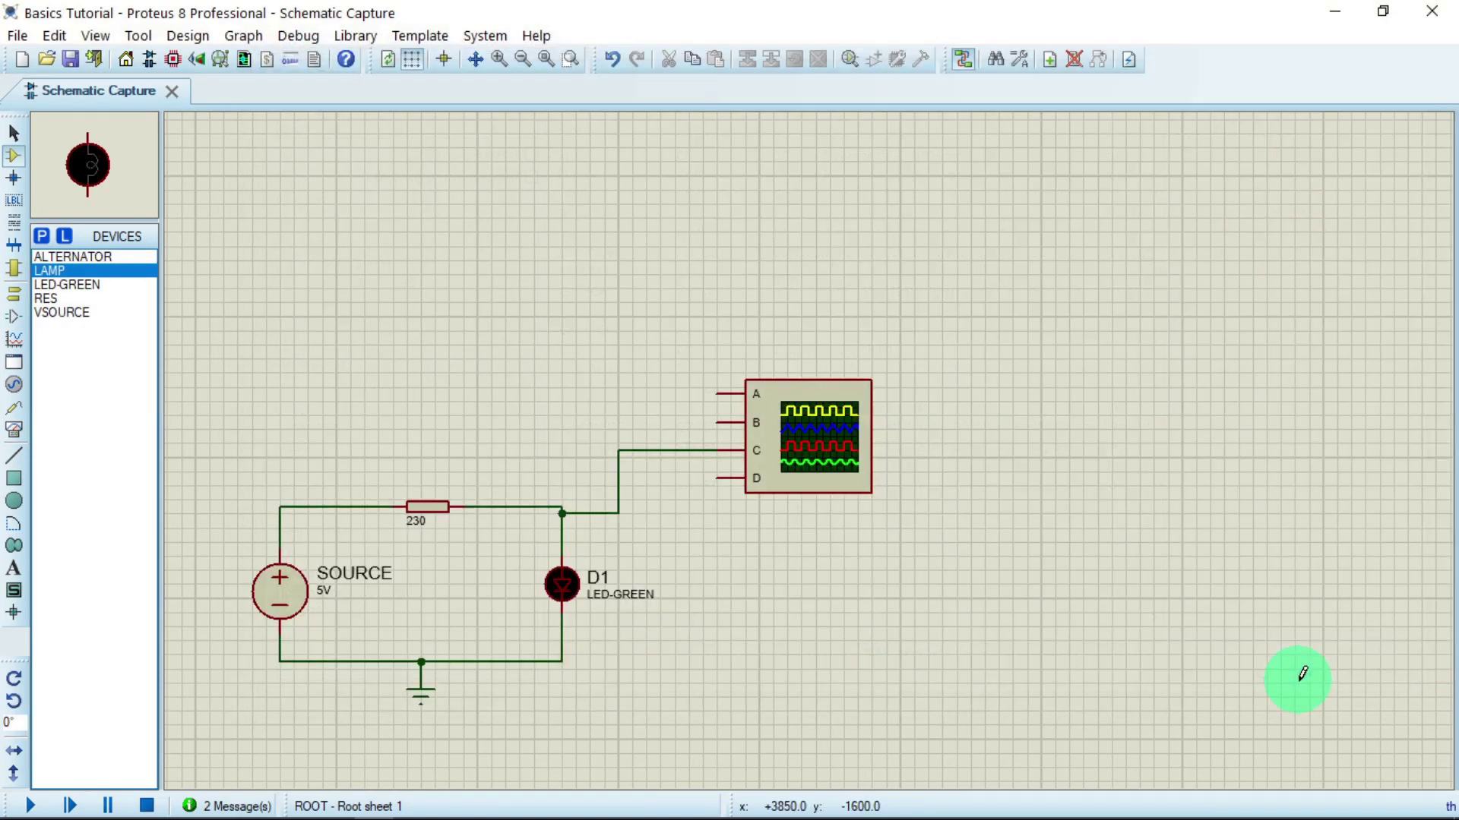
Step: Place an ALTERNATOR above the DC source and a LAMP above the green LED
left_click(90, 256)
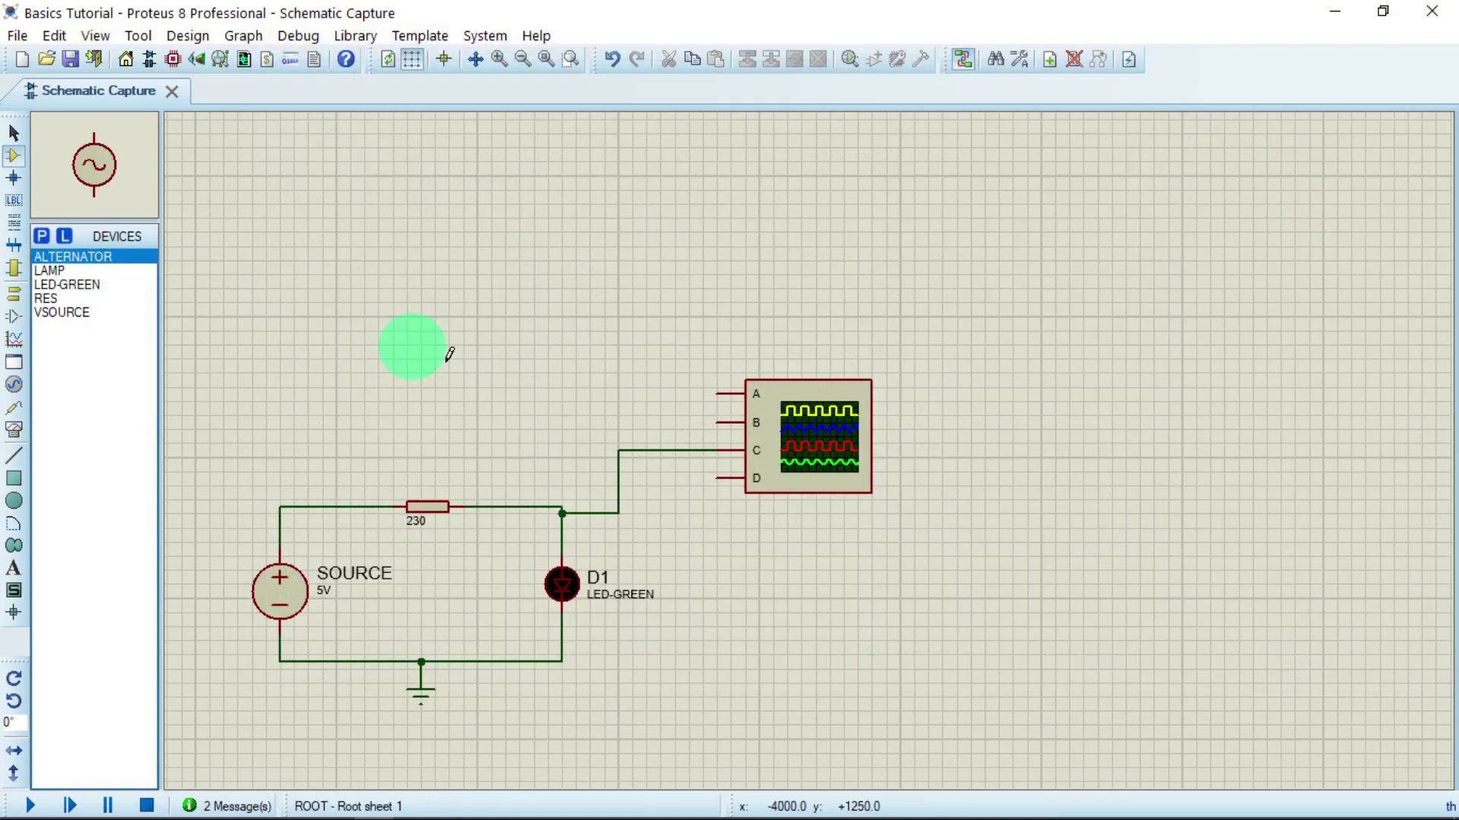
left_click(353, 340)
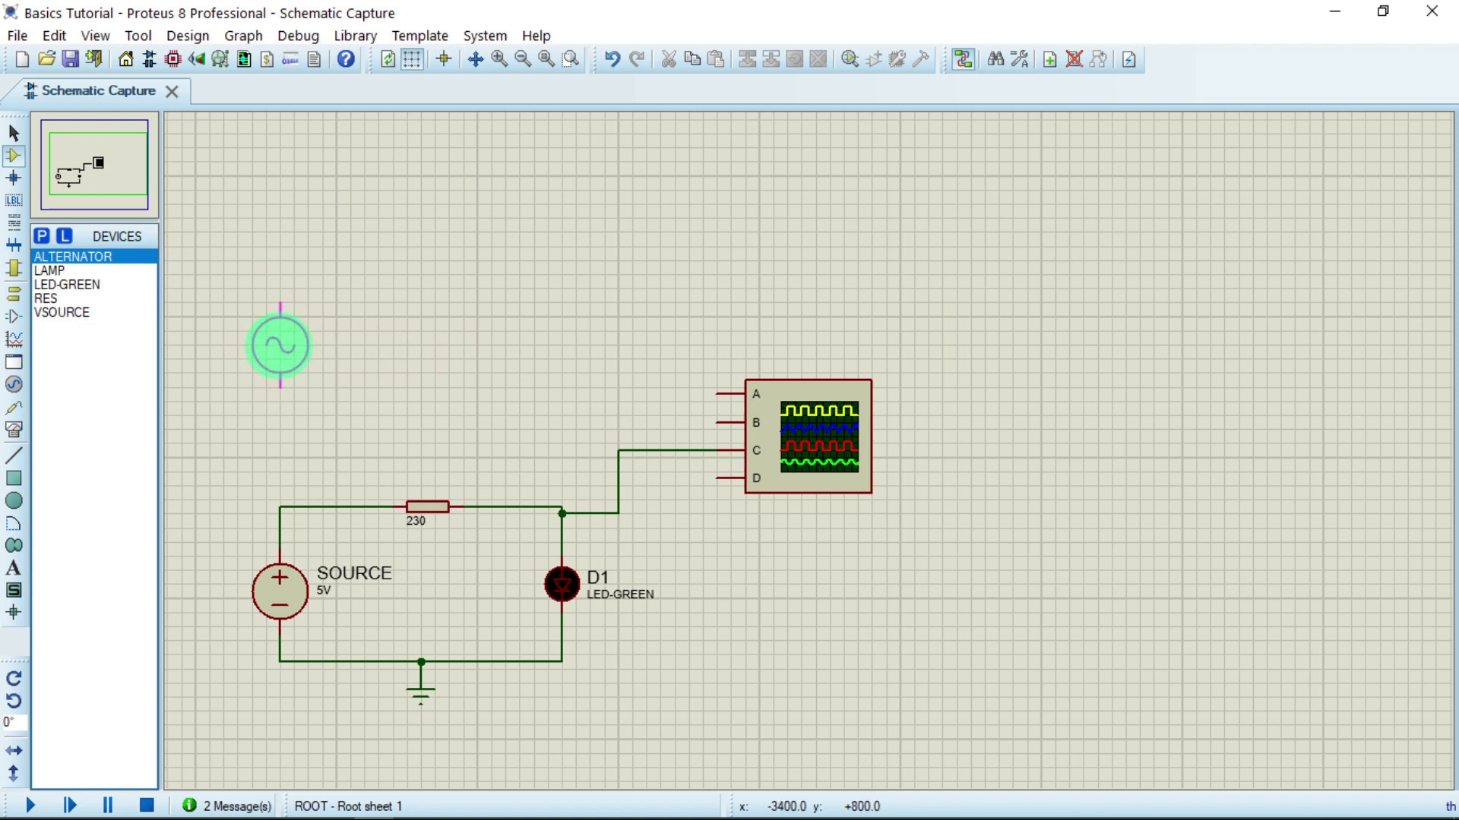
left_click(280, 345)
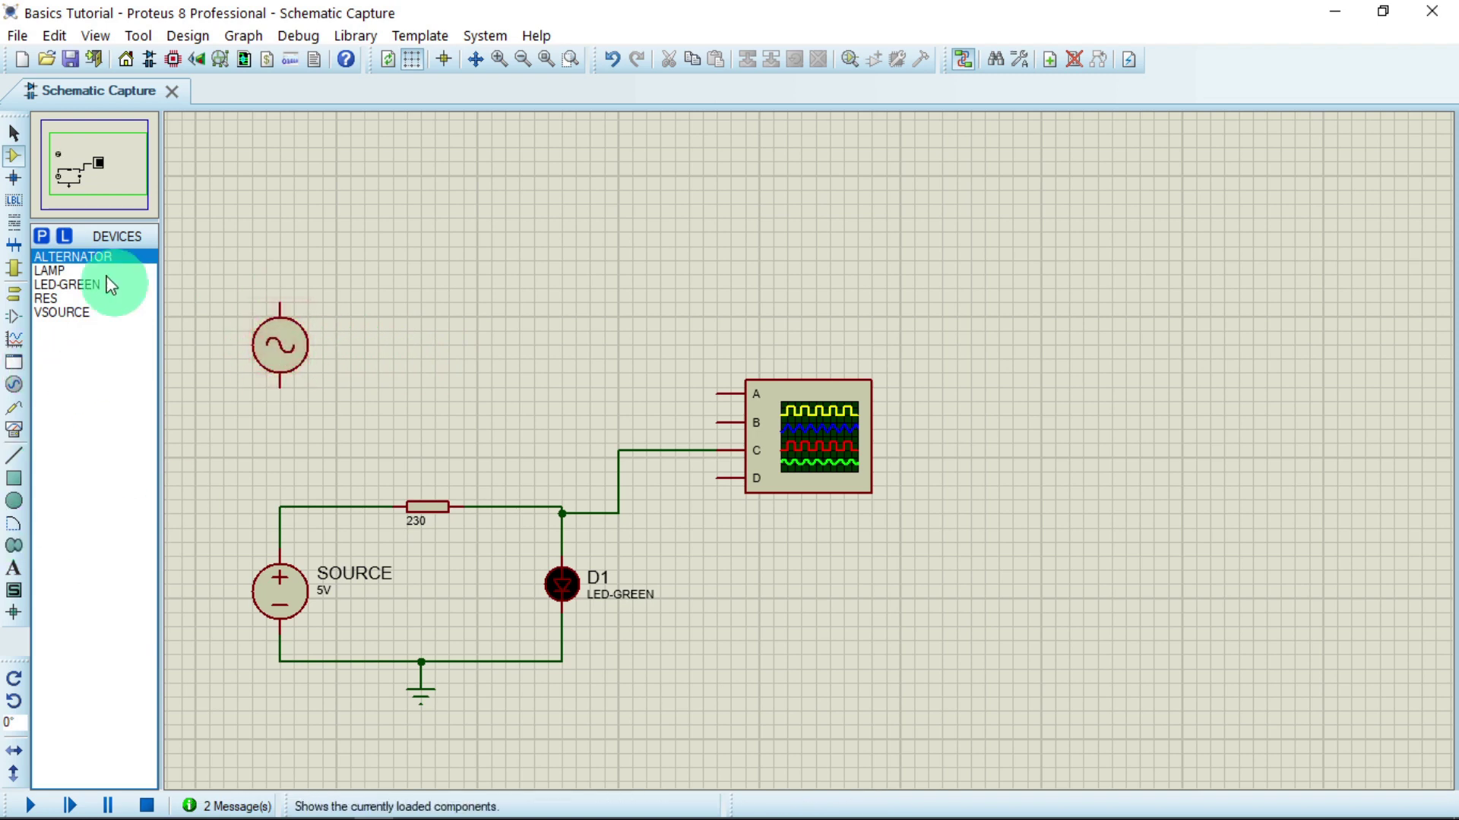
left_click(65, 272)
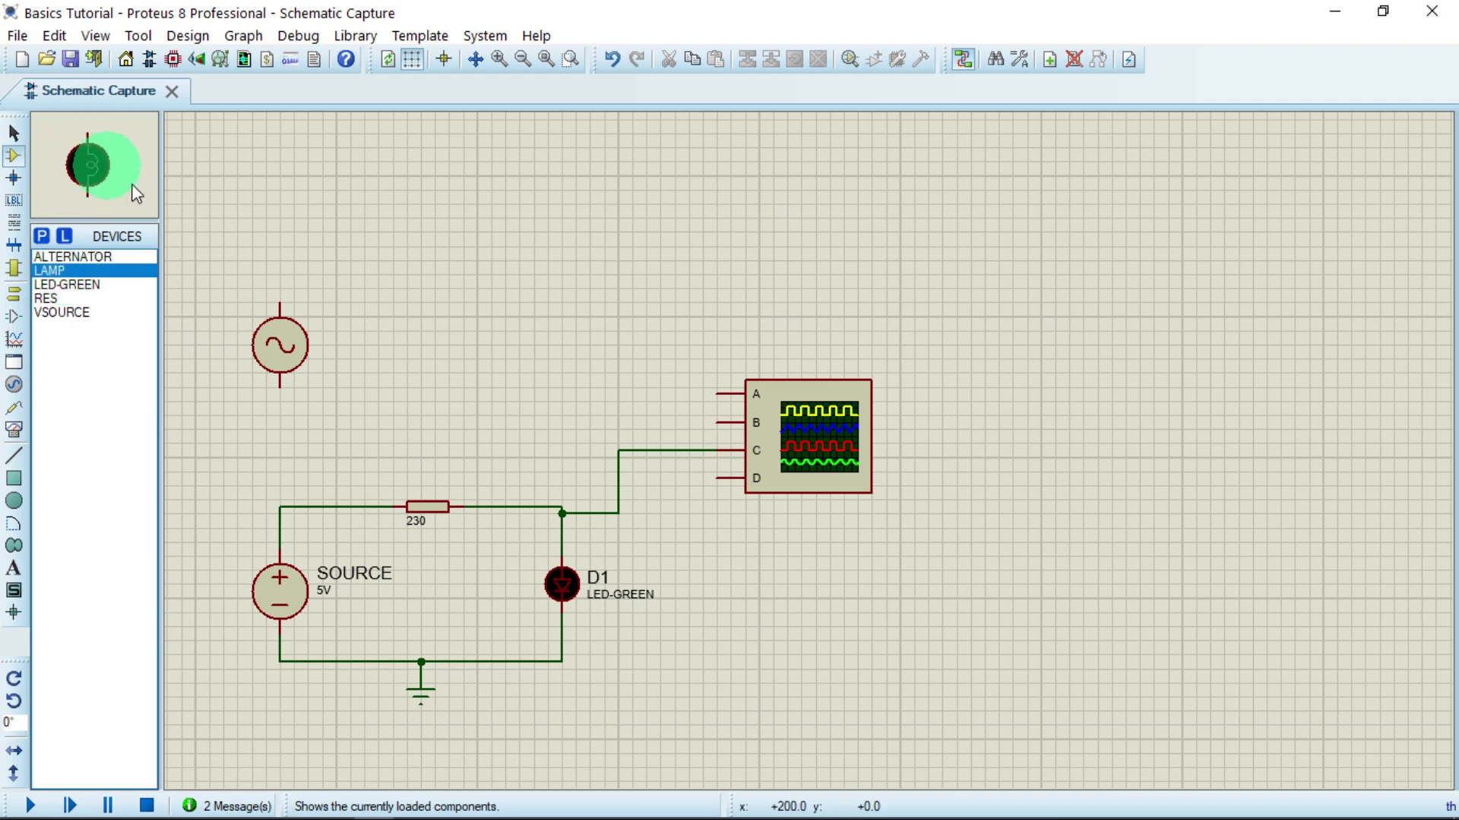
left_click(552, 360)
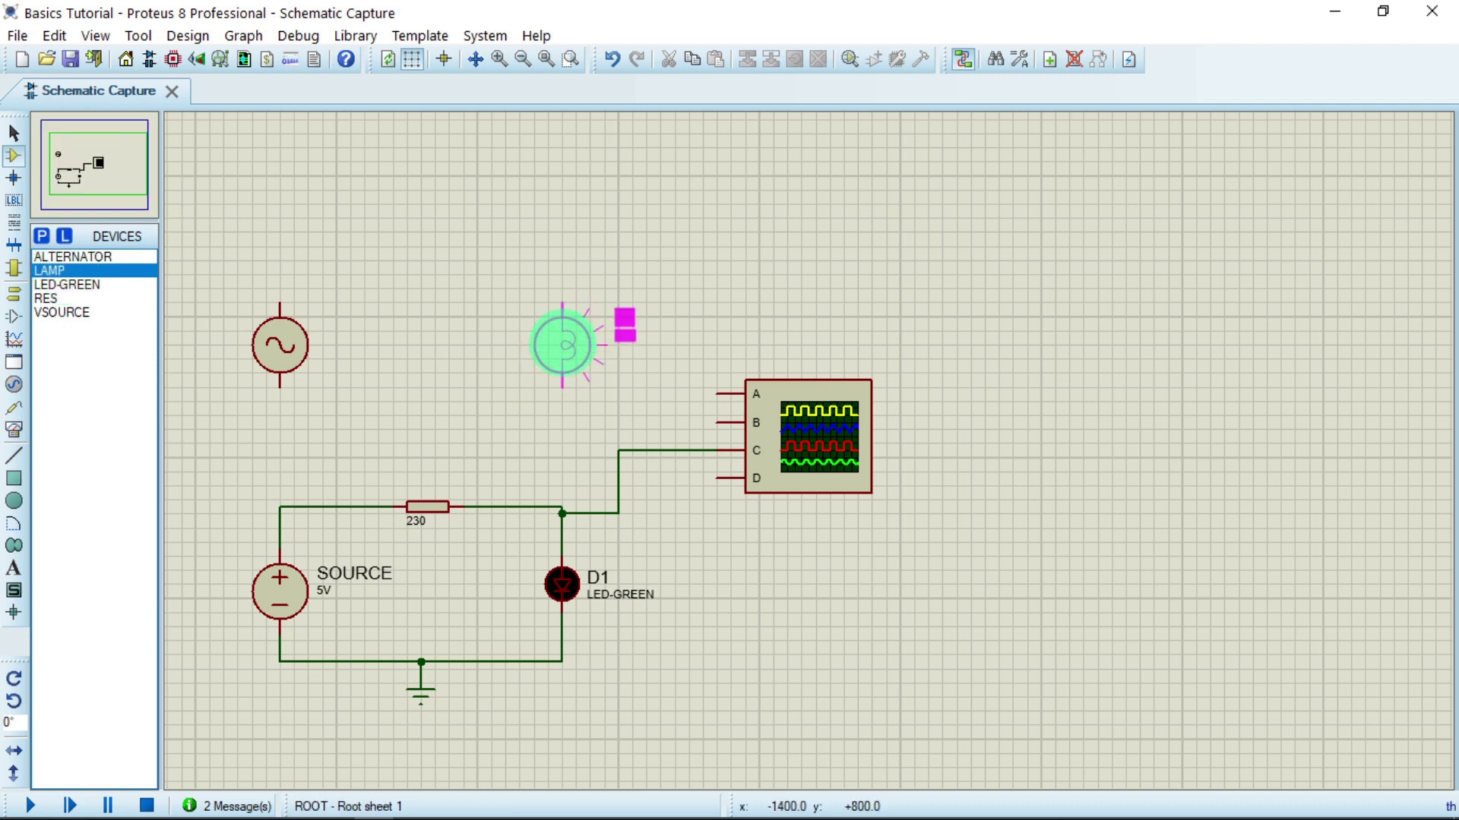
left_click(570, 350)
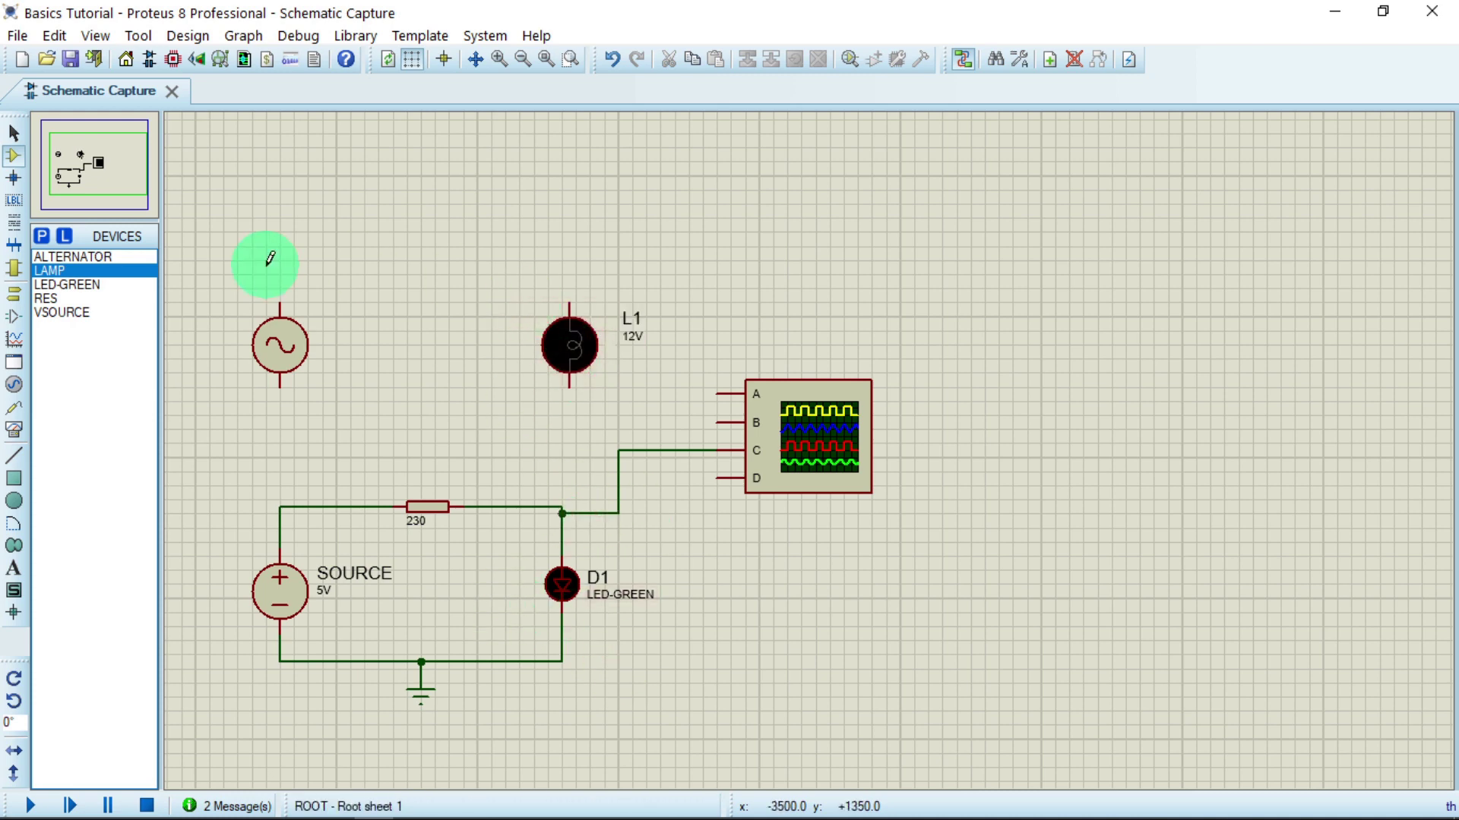
Step: Wire the alternator's upper and lower terminals to the matching lamp terminals to form a closed loop
left_click(280, 301)
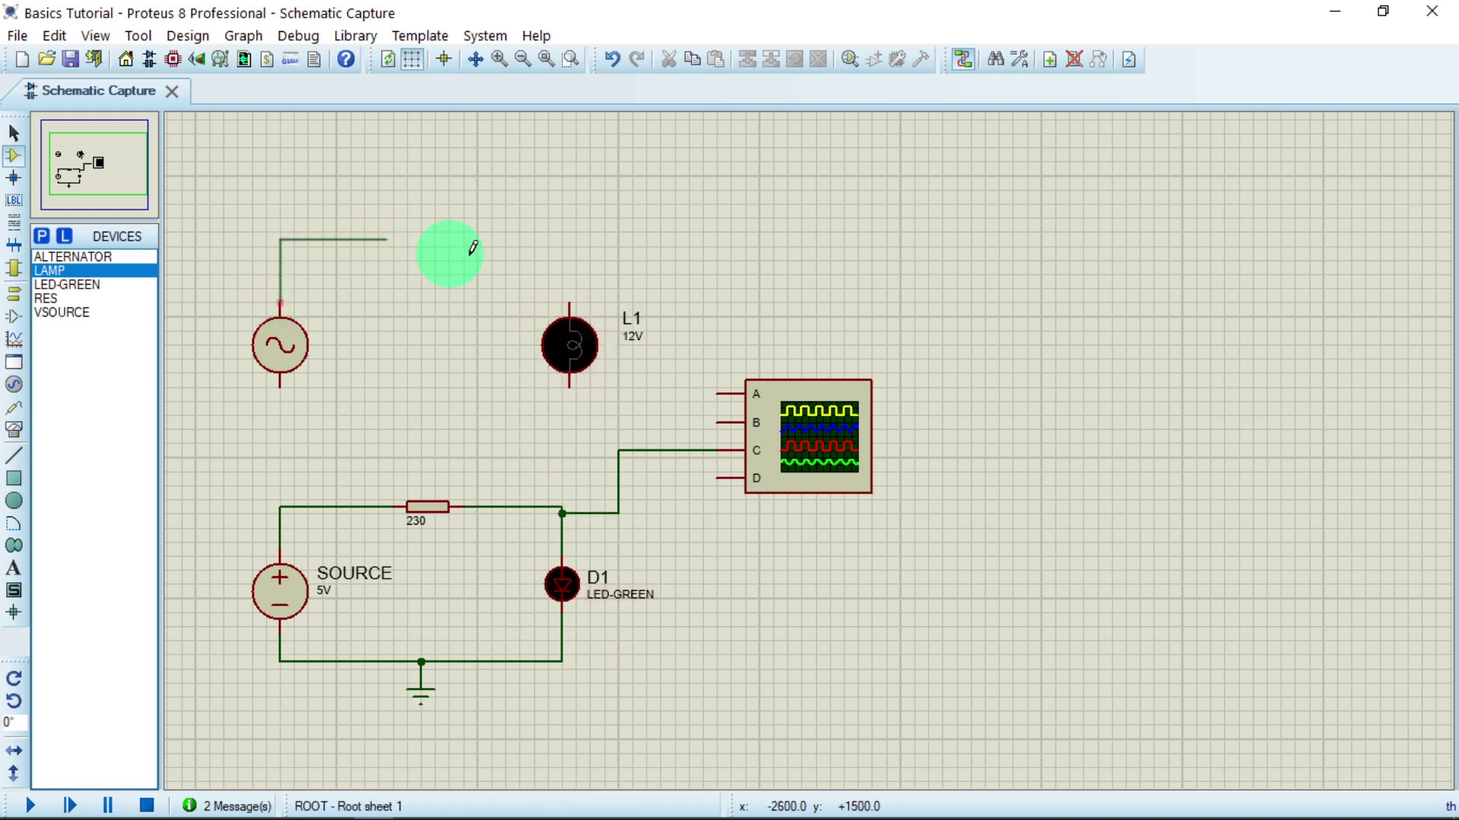
left_click(570, 304)
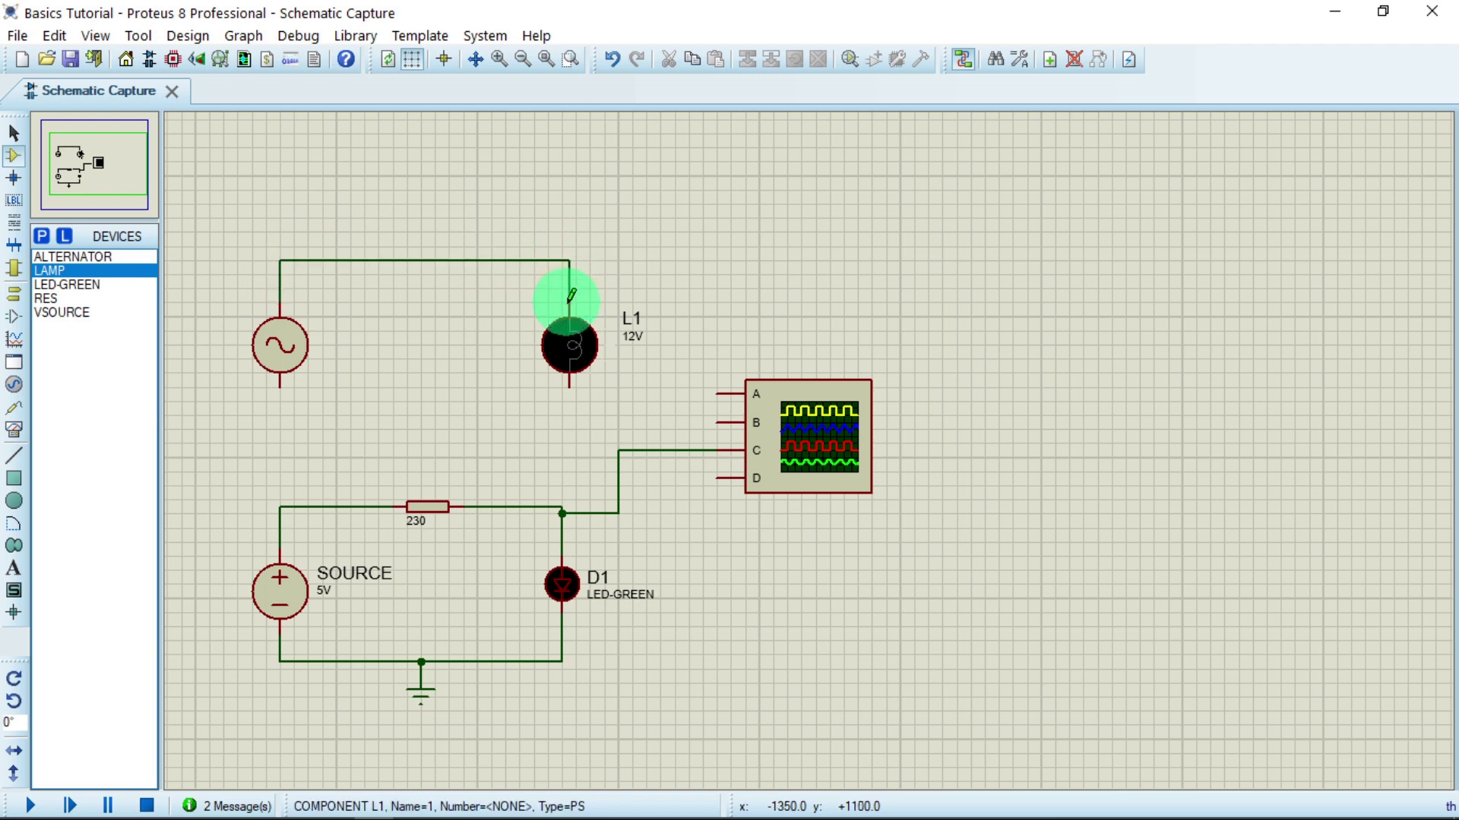
left_click(281, 386)
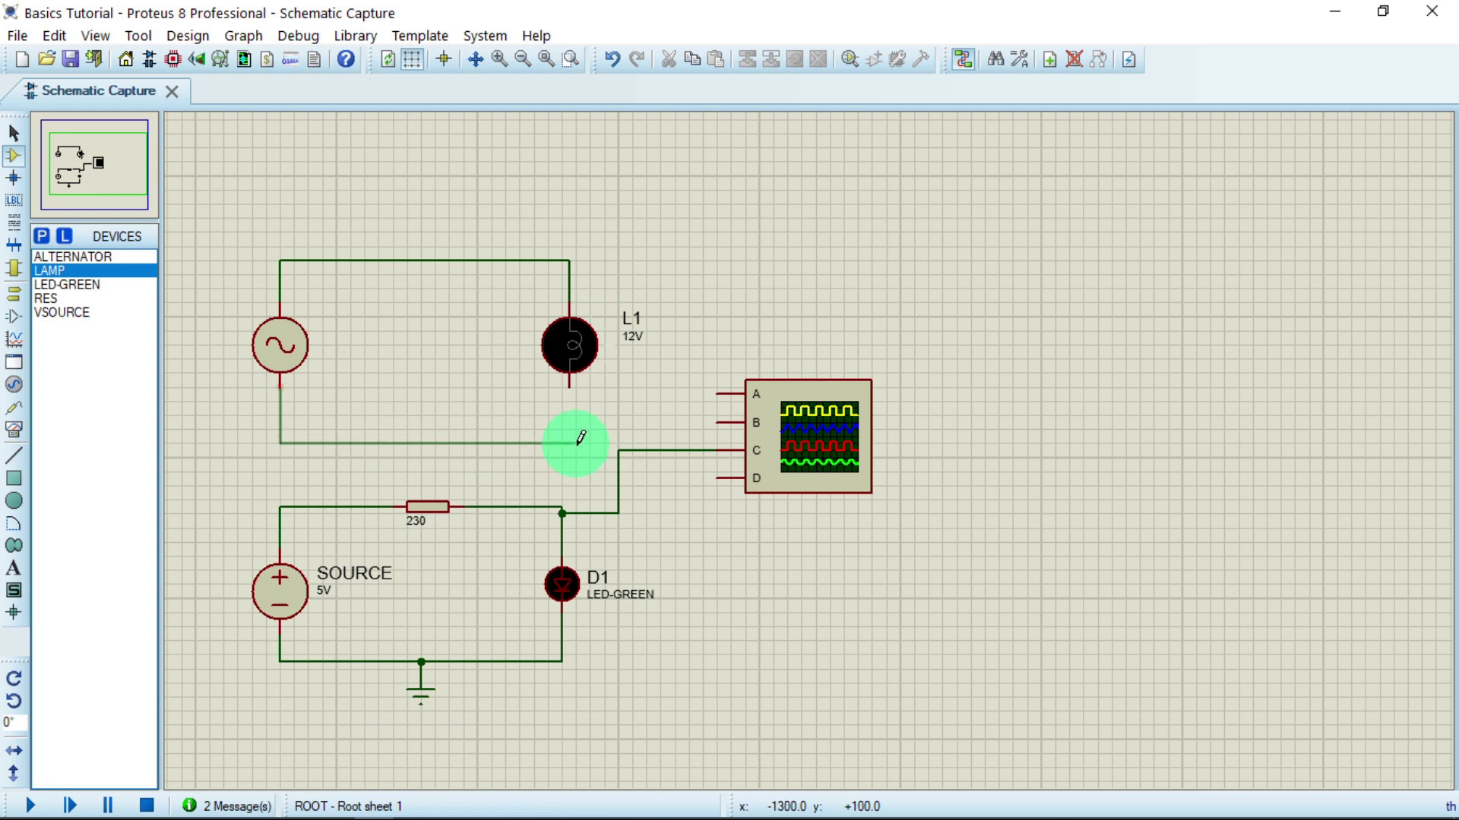
left_click(572, 384)
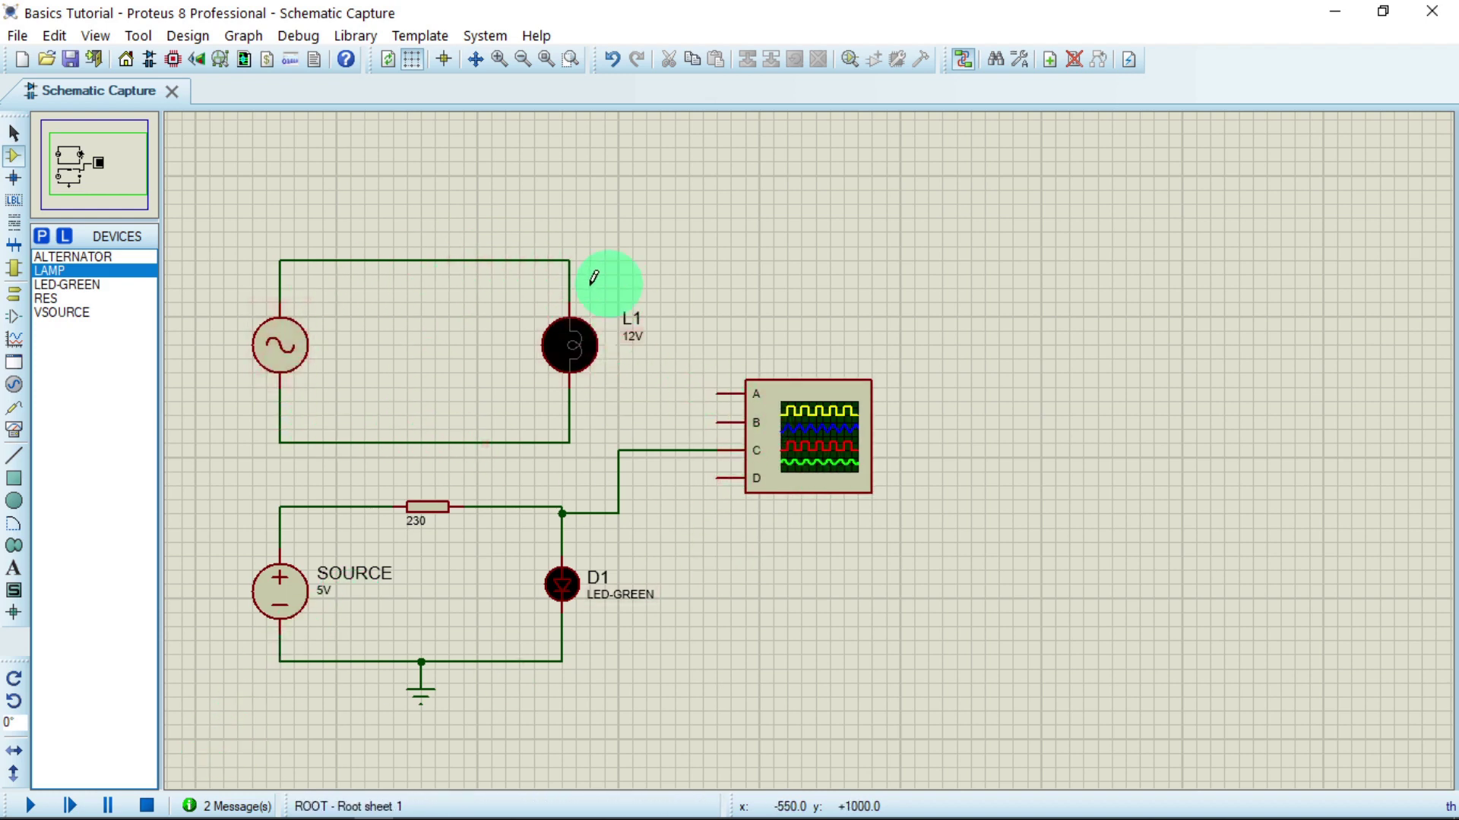
Step: Wire oscilloscope channel A to the wire at the lamp's upper terminal
left_click(721, 393)
left_click(716, 251)
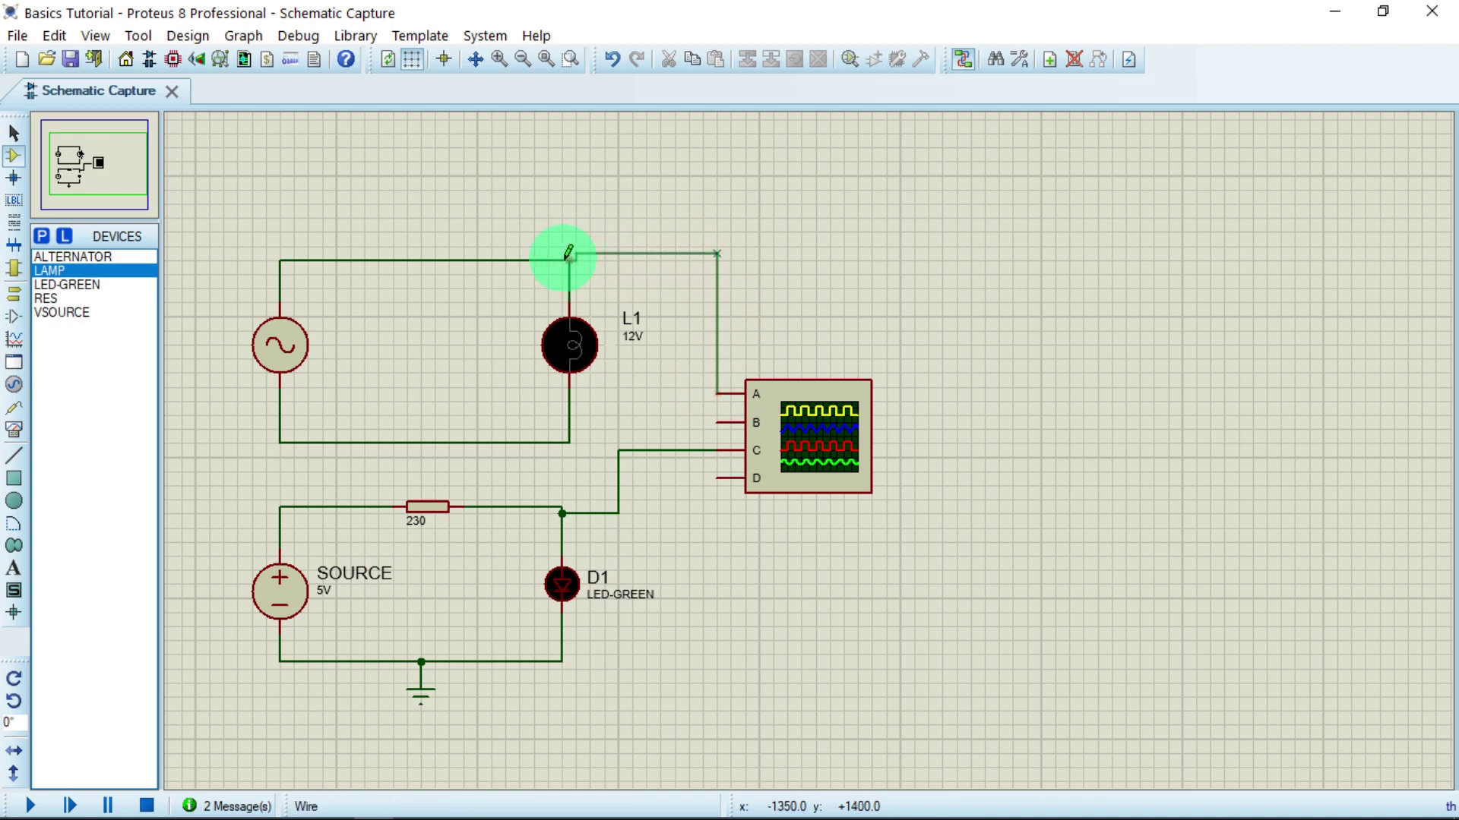
left_click(571, 272)
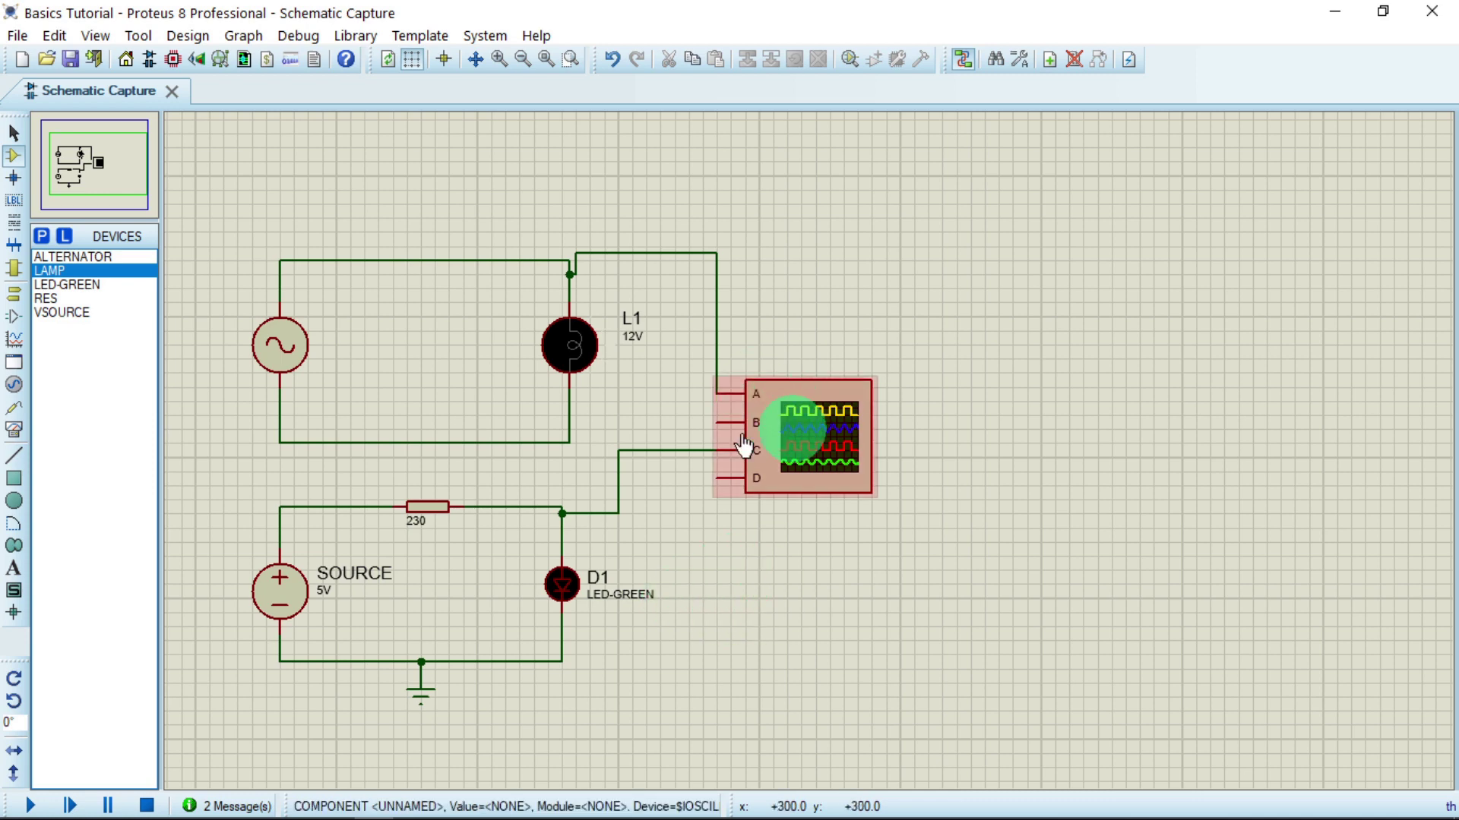
left_click(804, 430)
left_click(281, 351)
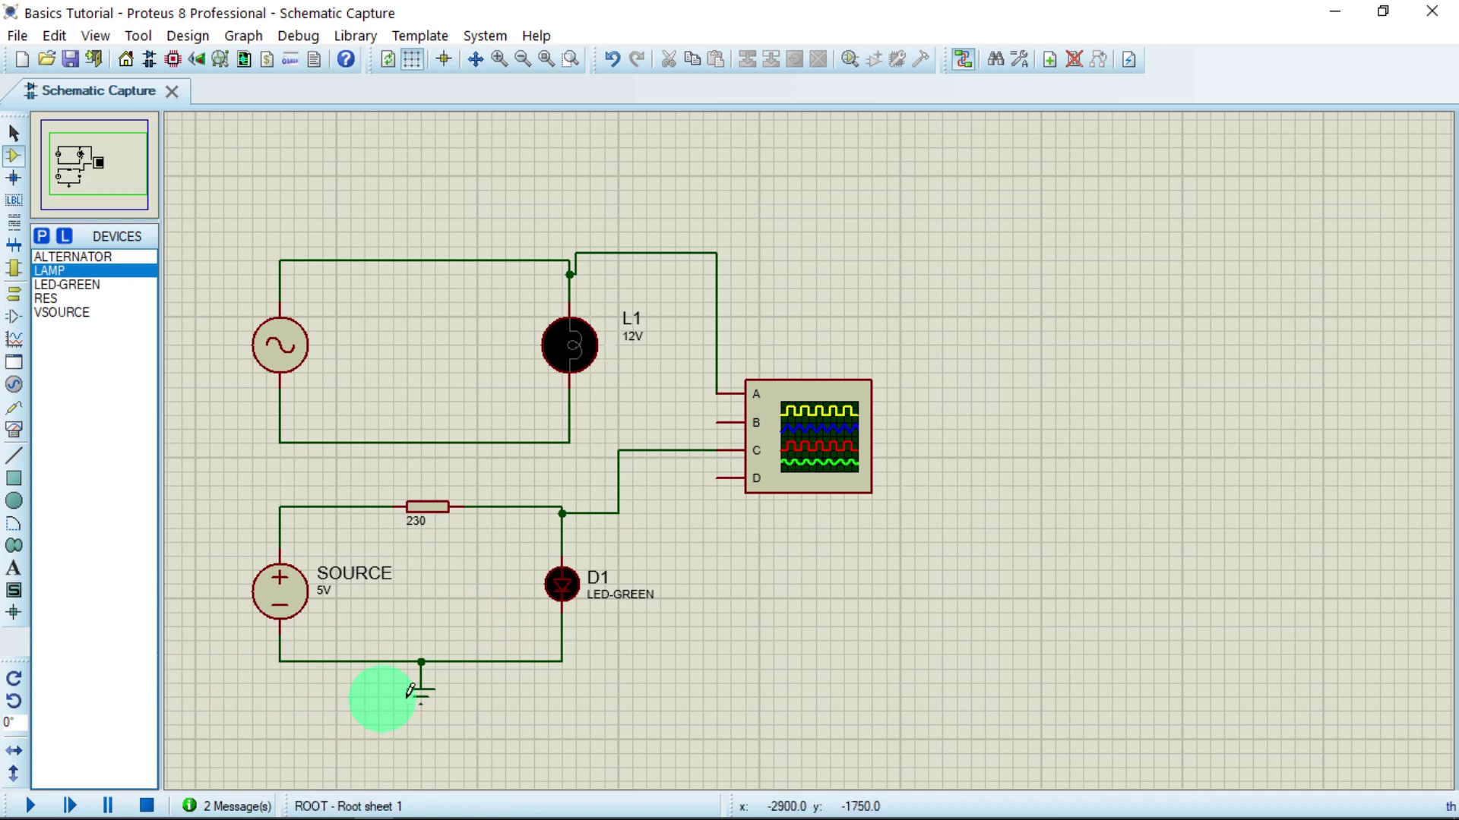
Step: Run the simulation with oscilloscope channel A coupled to AC, and move the Digital Oscilloscope window away from the lamp
left_click(32, 806)
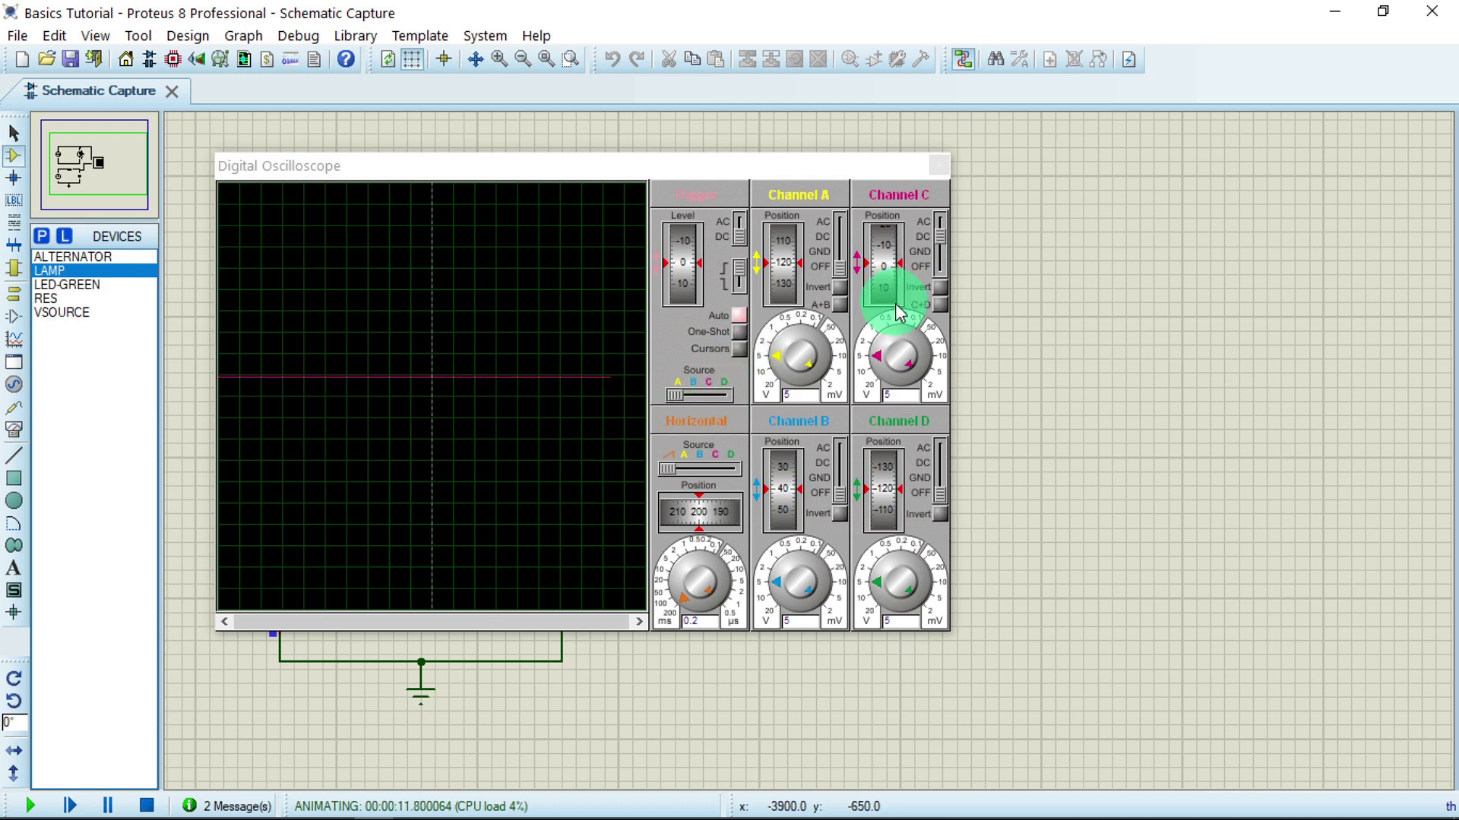
left_click_drag(848, 265, 834, 221)
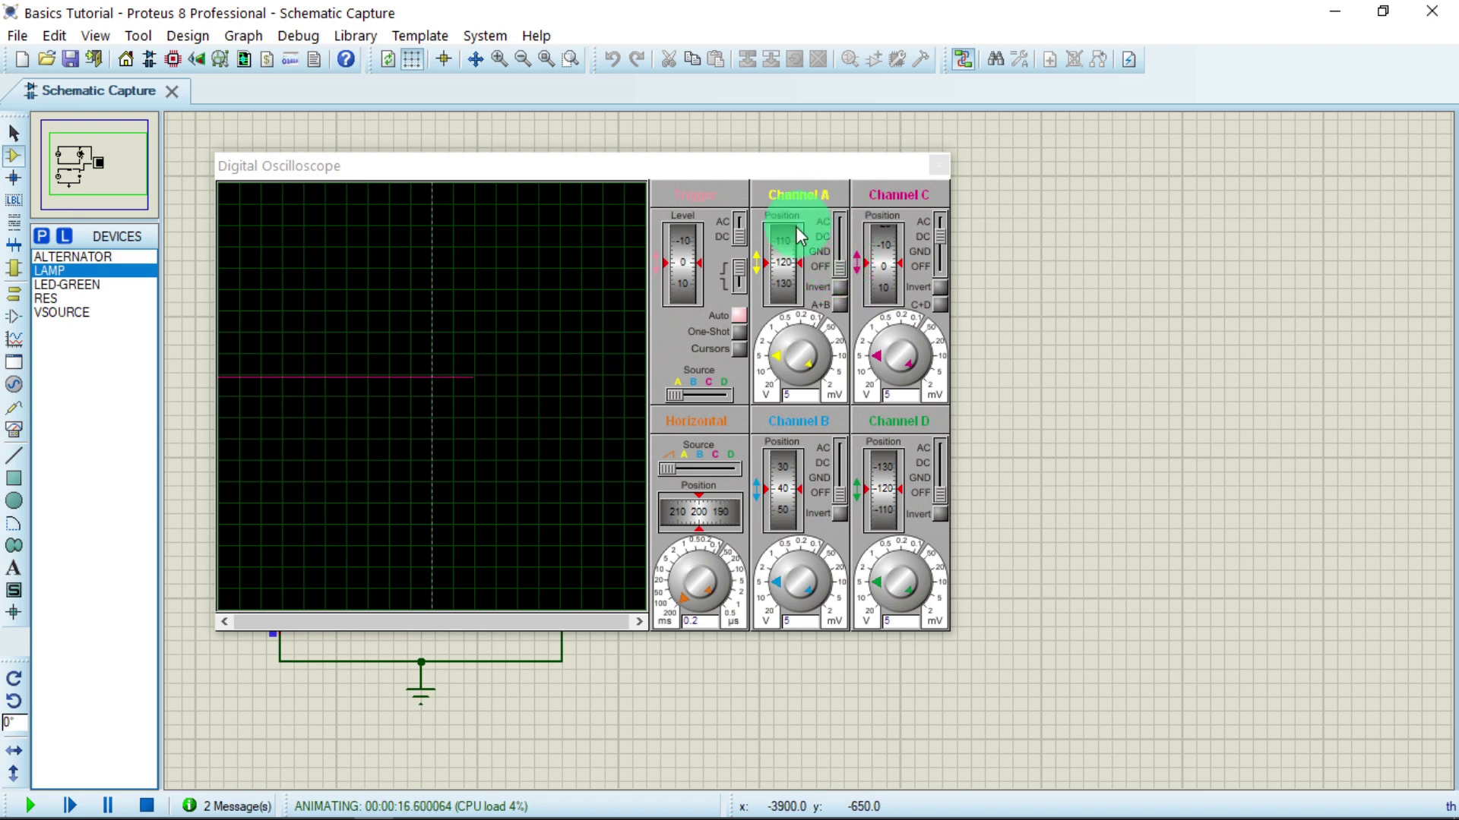
left_click_drag(842, 268, 851, 237)
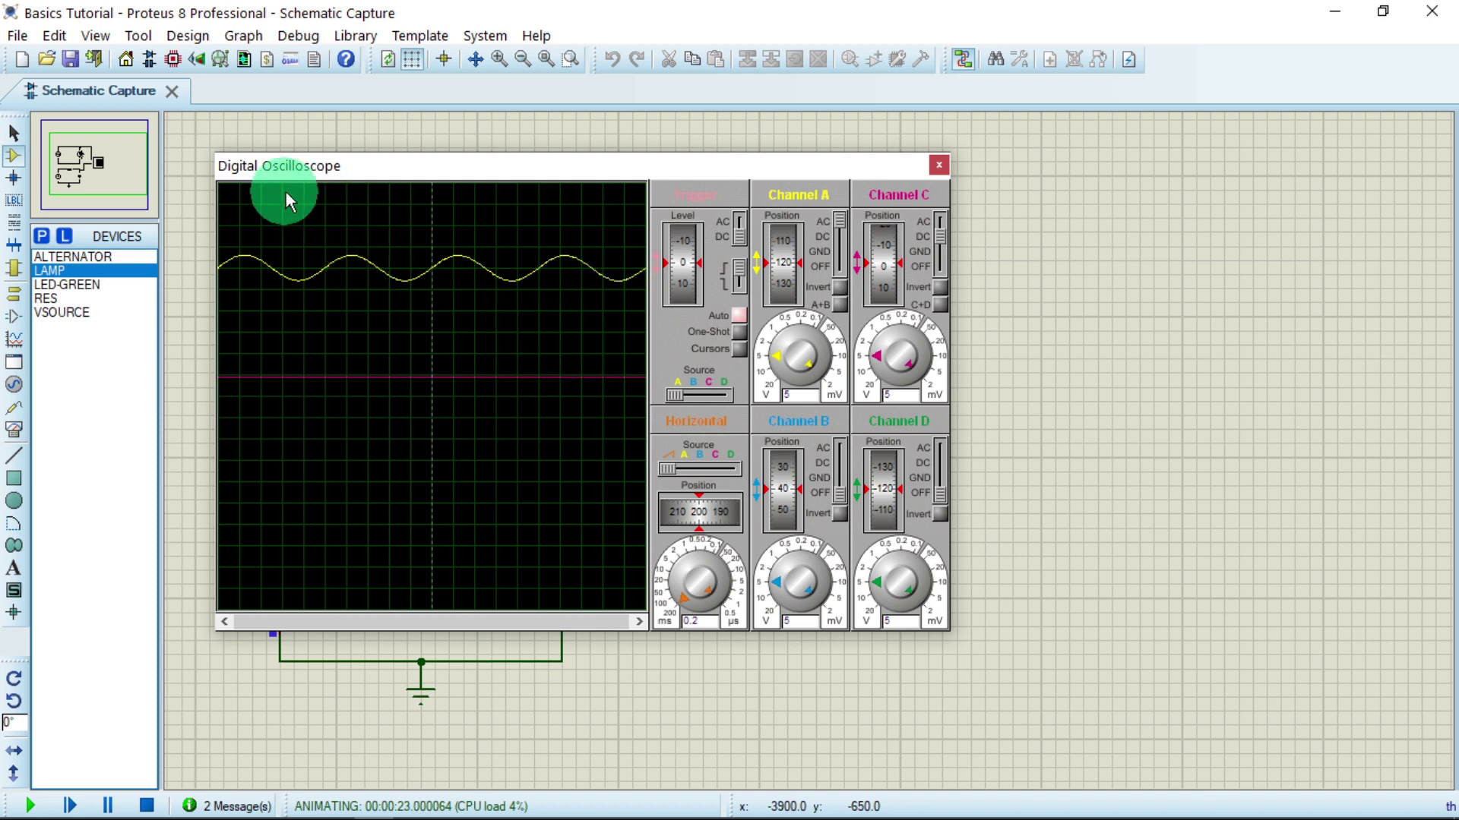
left_click_drag(266, 170, 762, 191)
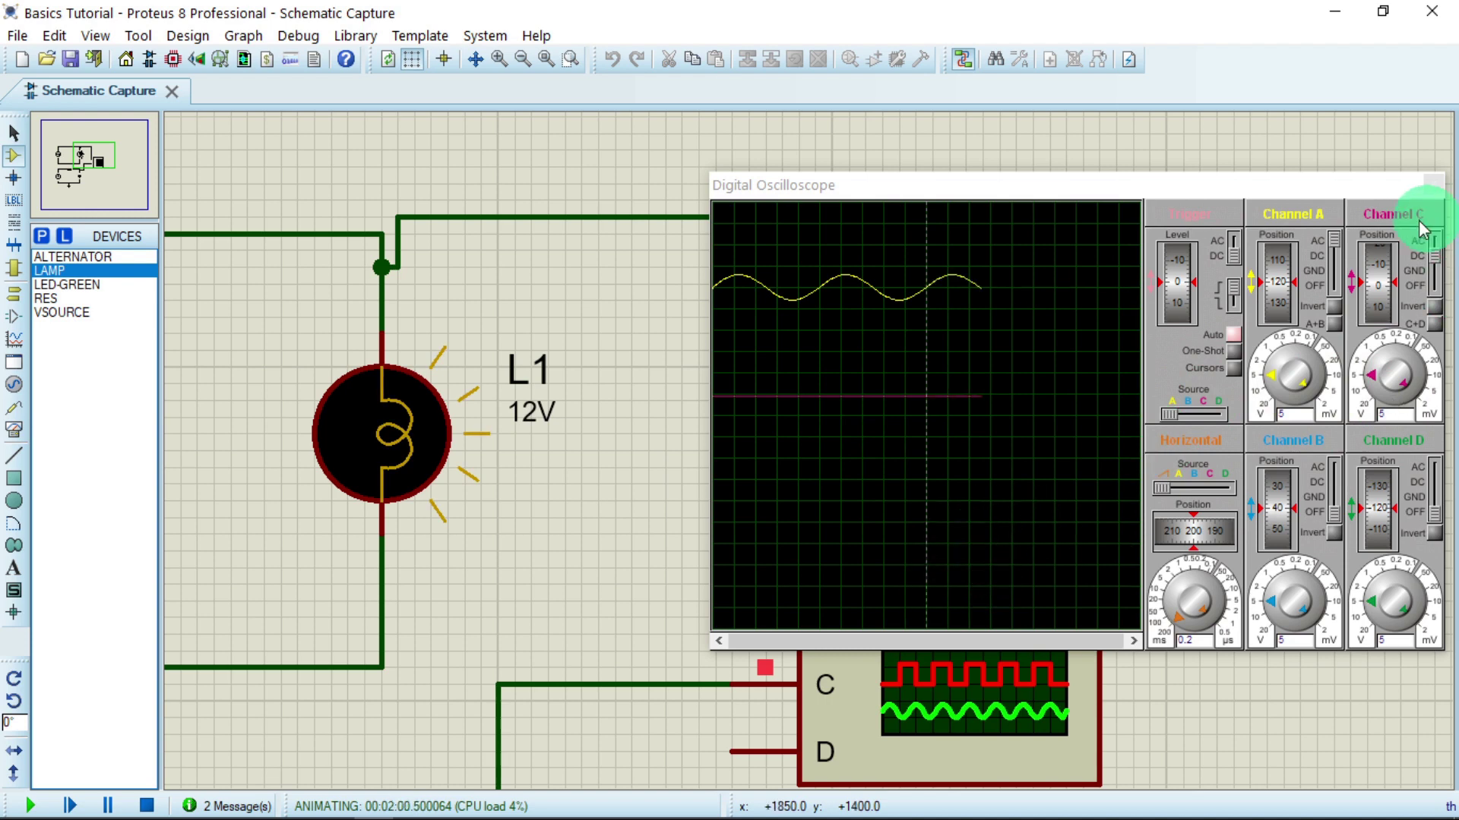
Step: Set the oscilloscope's vertical positions to -140 for channel C and 40 for channel A, with channel A at 1 V per division
left_click_drag(1375, 262, 1392, 340)
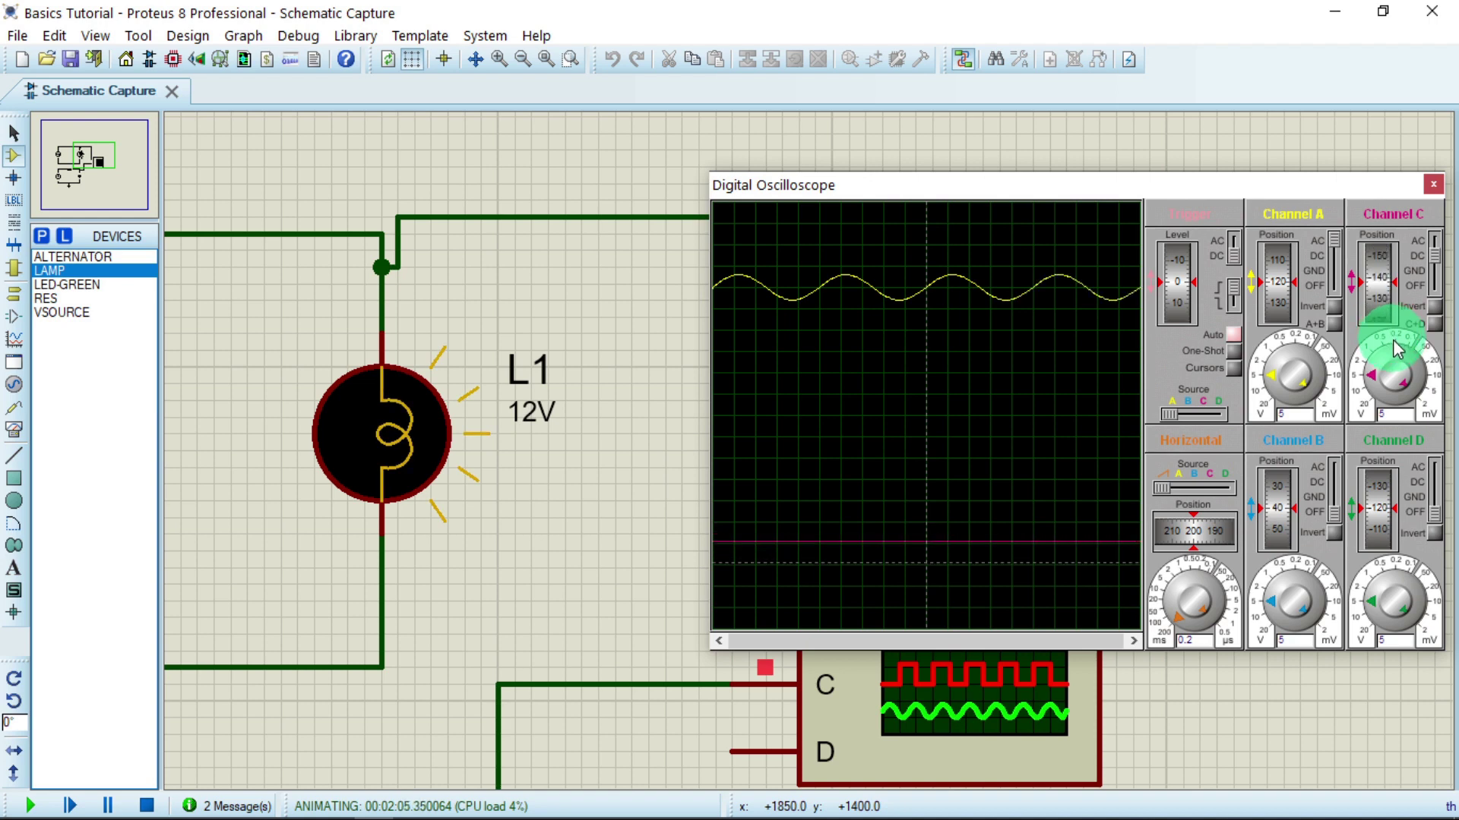
mouse_move(1263, 279)
left_mouse_down()
mouse_move(1290, 265)
mouse_move(1290, 317)
left_mouse_up()
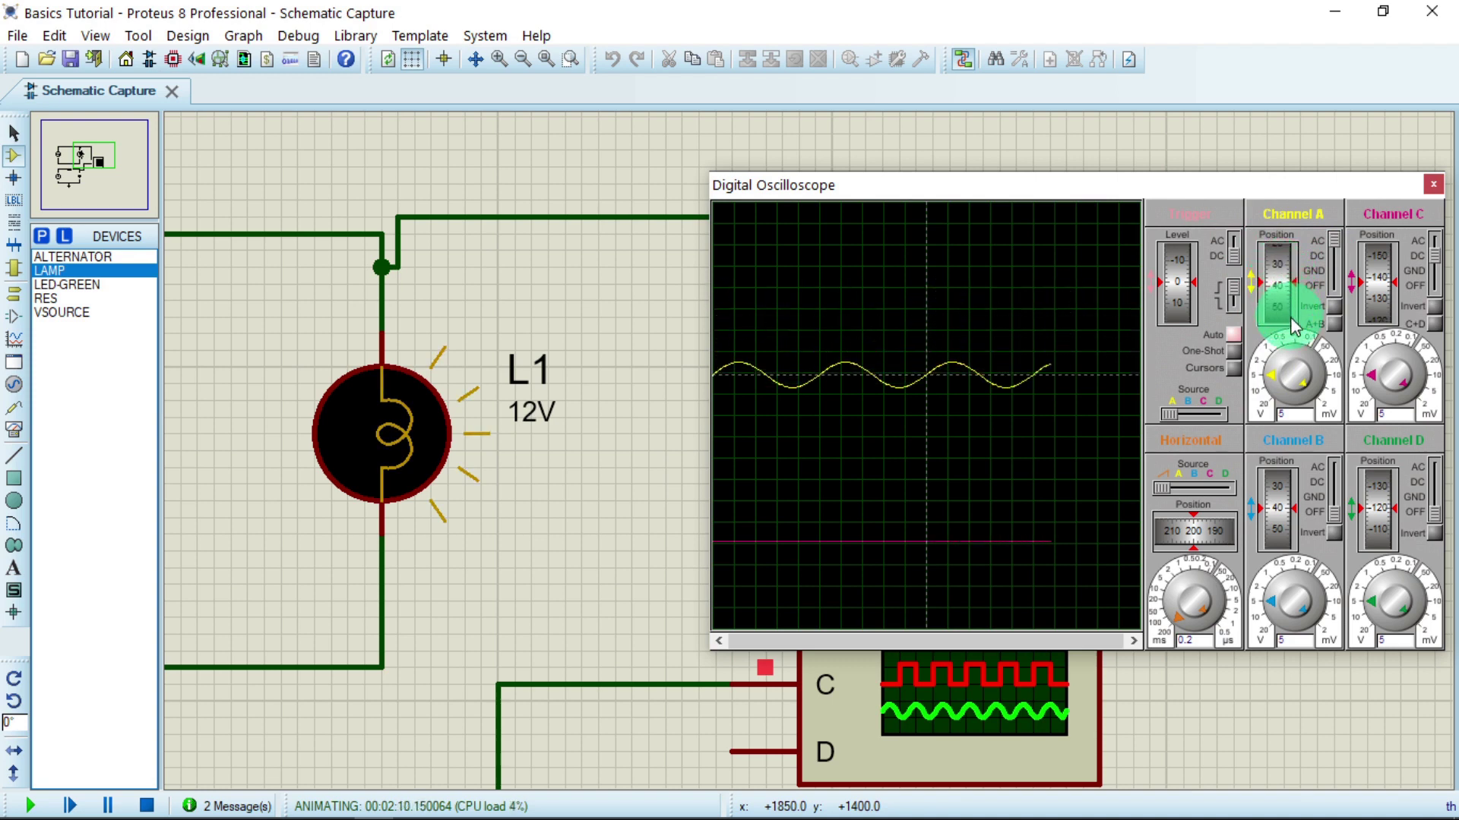
mouse_move(1250, 411)
left_mouse_down()
mouse_move(1262, 384)
mouse_move(1246, 376)
mouse_move(814, 371)
mouse_move(922, 388)
mouse_move(846, 358)
mouse_move(1265, 369)
mouse_move(1282, 336)
mouse_move(1290, 350)
mouse_move(918, 287)
mouse_move(850, 250)
mouse_move(855, 372)
mouse_move(842, 253)
mouse_move(921, 503)
mouse_move(897, 491)
mouse_move(974, 492)
mouse_move(1284, 391)
mouse_move(1255, 376)
mouse_move(1264, 386)
mouse_move(1279, 343)
mouse_move(1265, 363)
mouse_move(1299, 357)
mouse_move(1288, 336)
mouse_move(1269, 338)
mouse_move(1276, 363)
left_mouse_up()
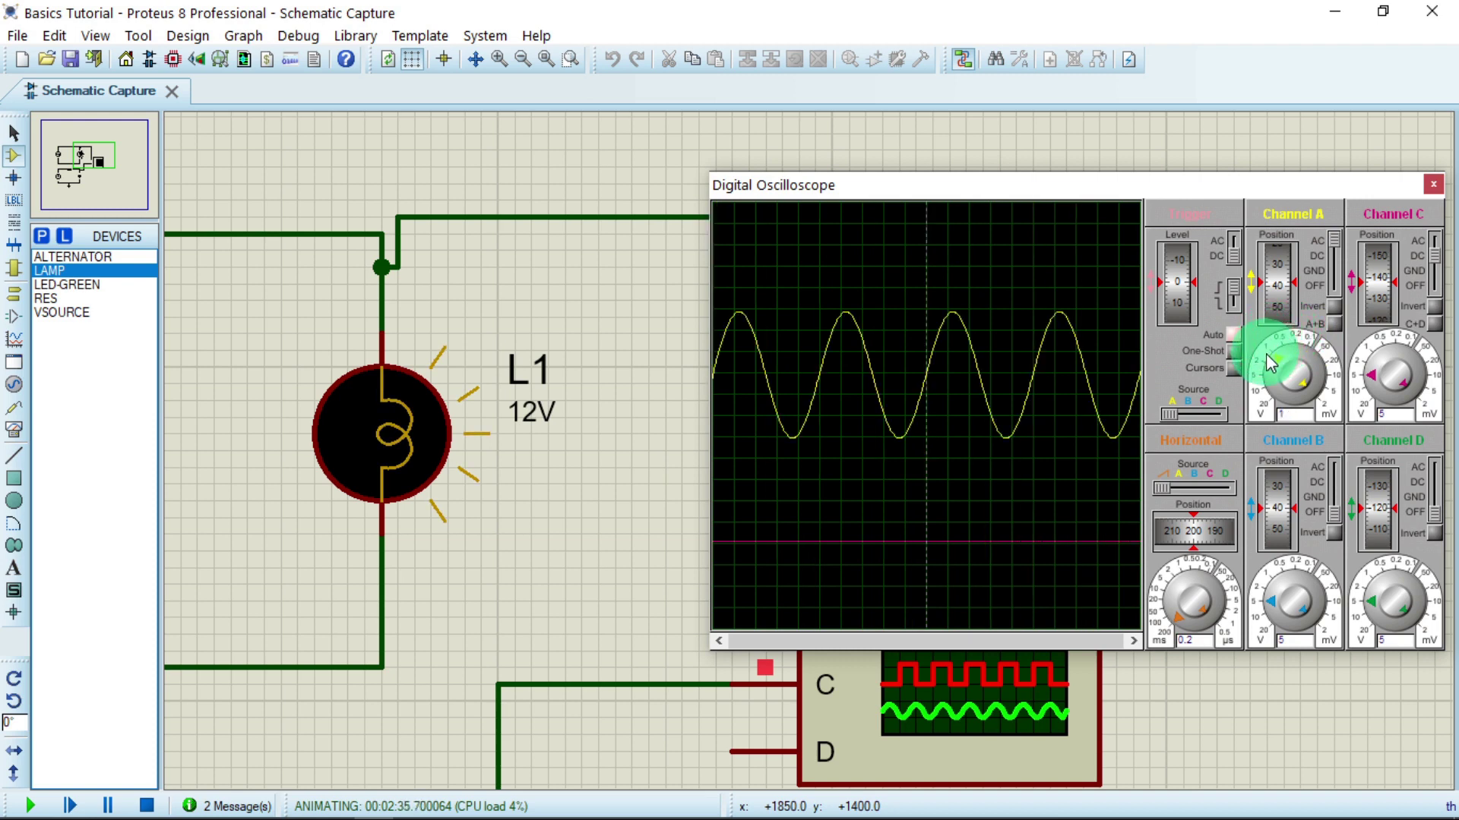
Step: Examine the channel A waveform against the horizontal timebase and stop the simulation
left_click(1058, 348)
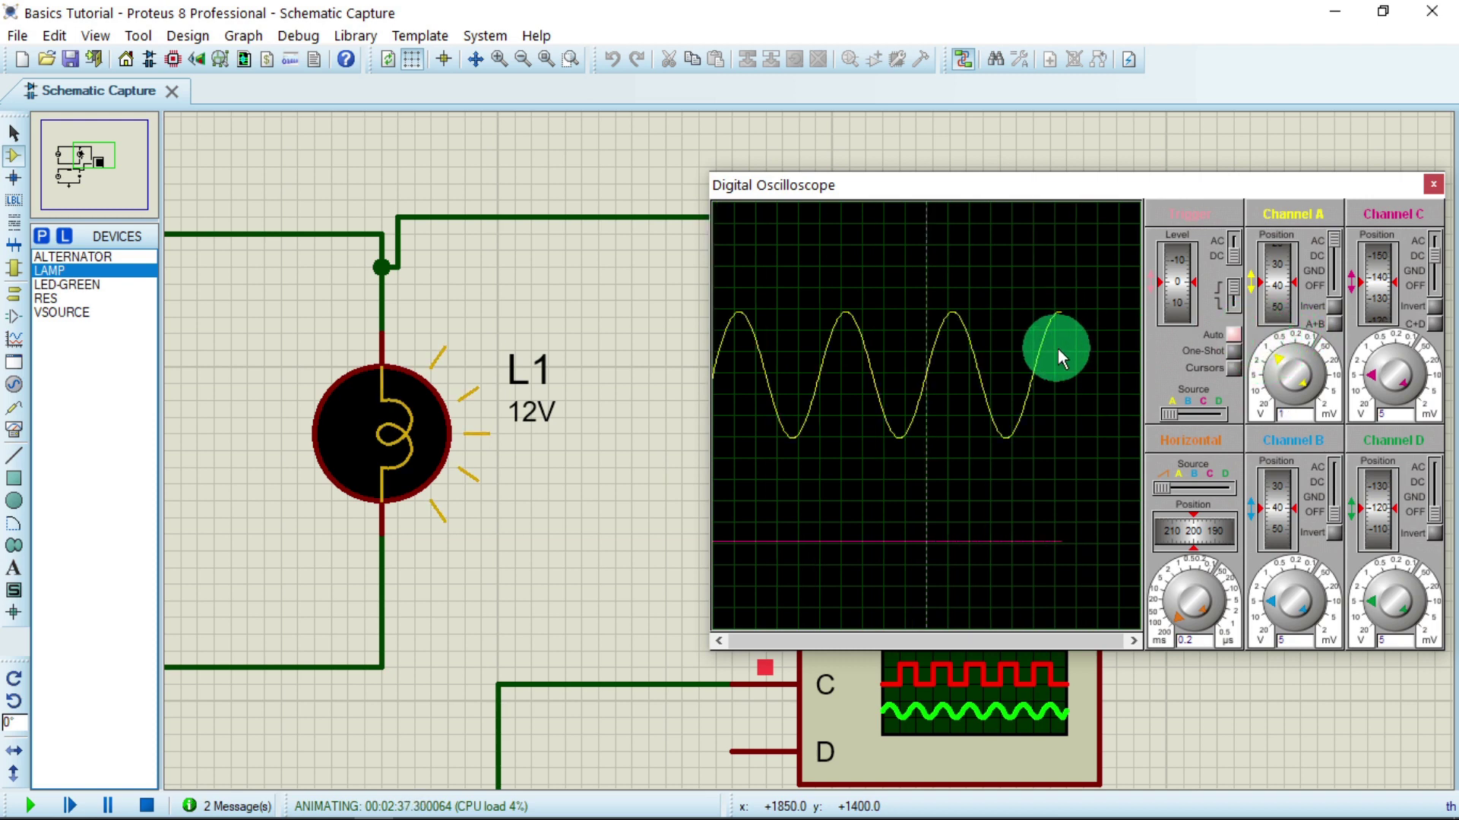
left_click(1191, 453)
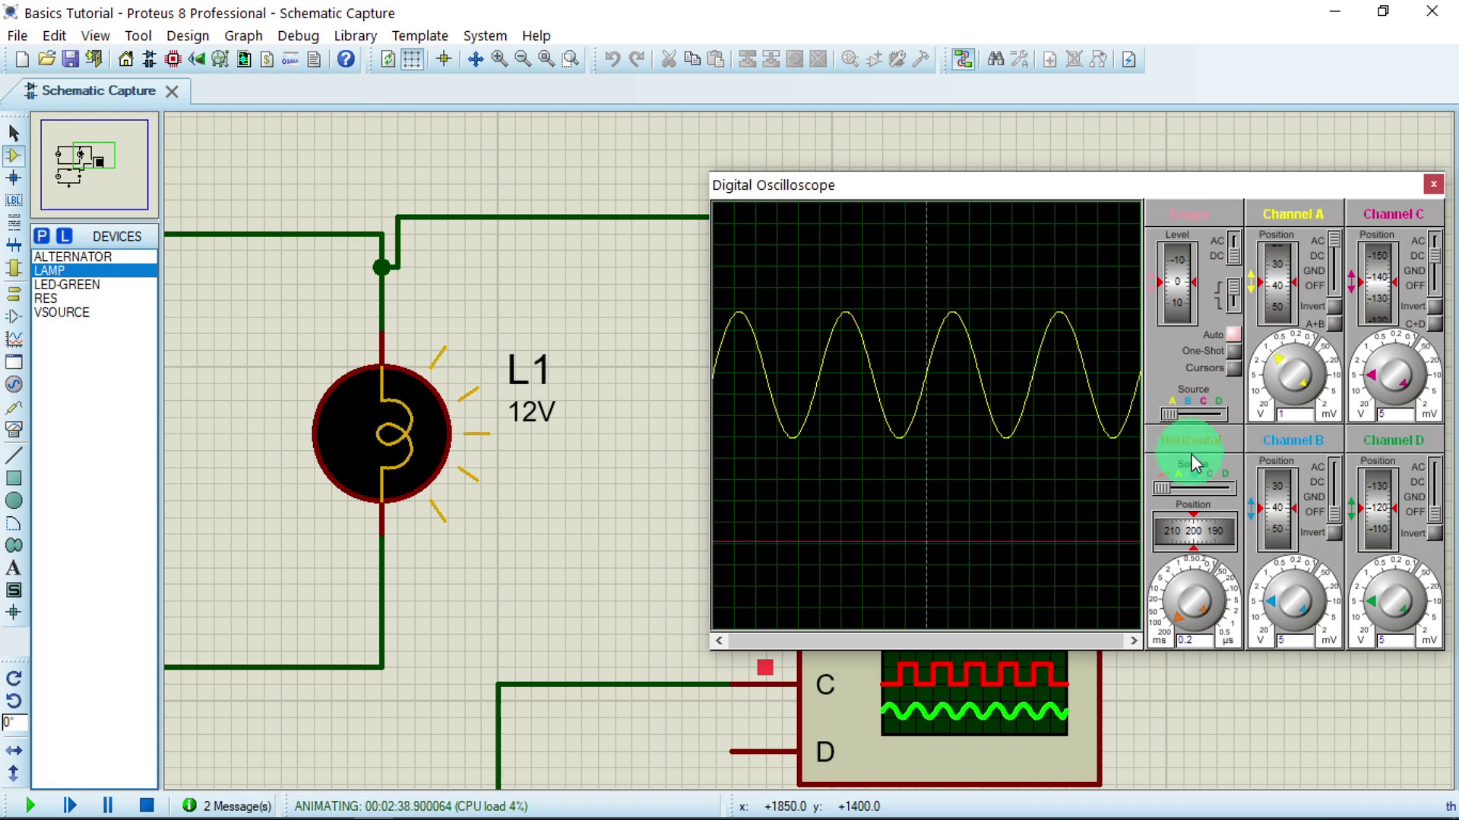
mouse_move(1163, 541)
left_mouse_down()
mouse_move(1160, 608)
mouse_move(1183, 635)
mouse_move(1164, 602)
mouse_move(1170, 629)
left_mouse_up()
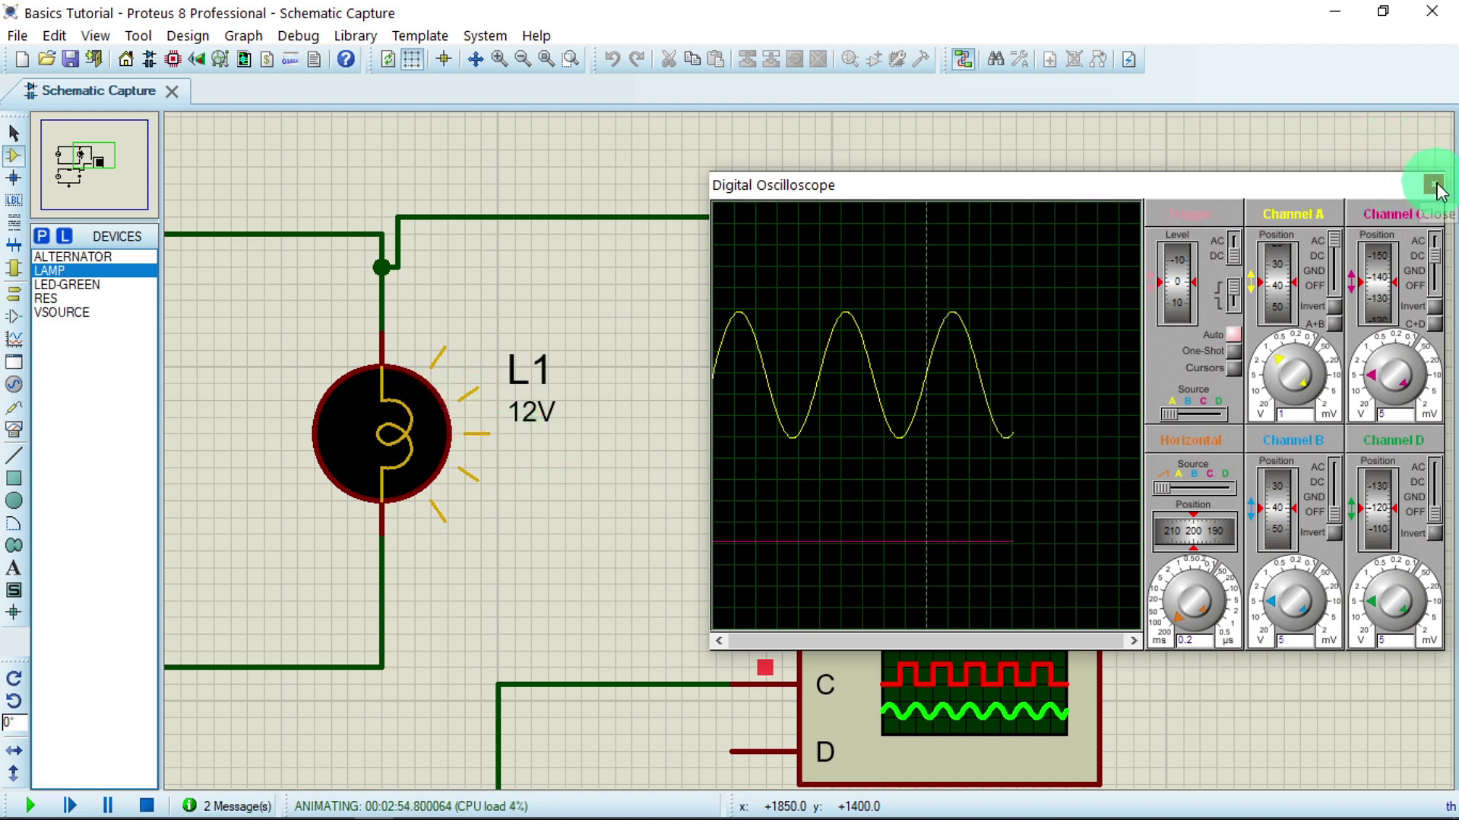
left_click(143, 802)
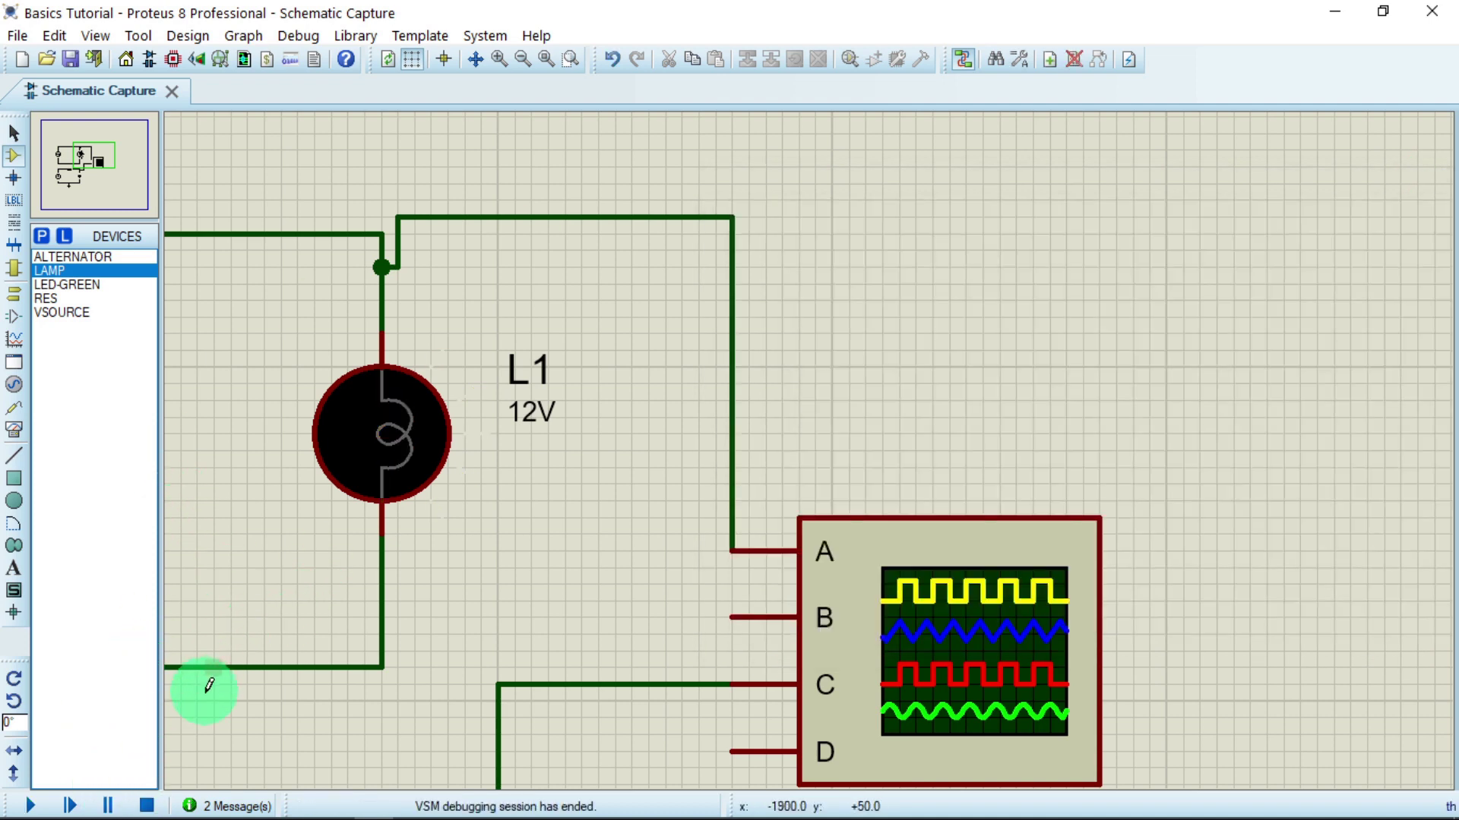
Step: Set the alternator's amplitude to 230V, its frequency to 50Hz and its part reference to AC
scroll(228, 561, "down", 3)
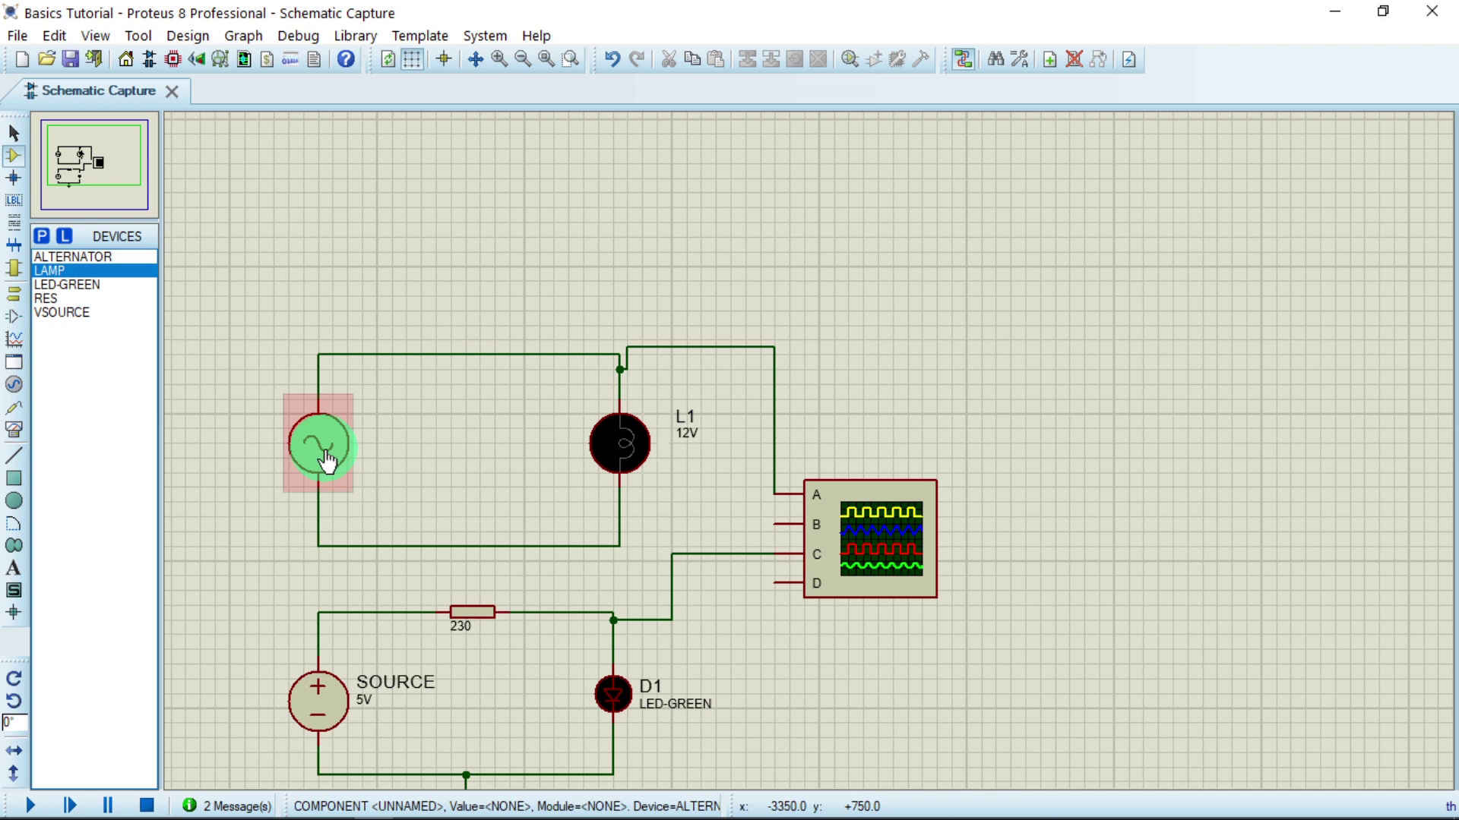
right_click(325, 454)
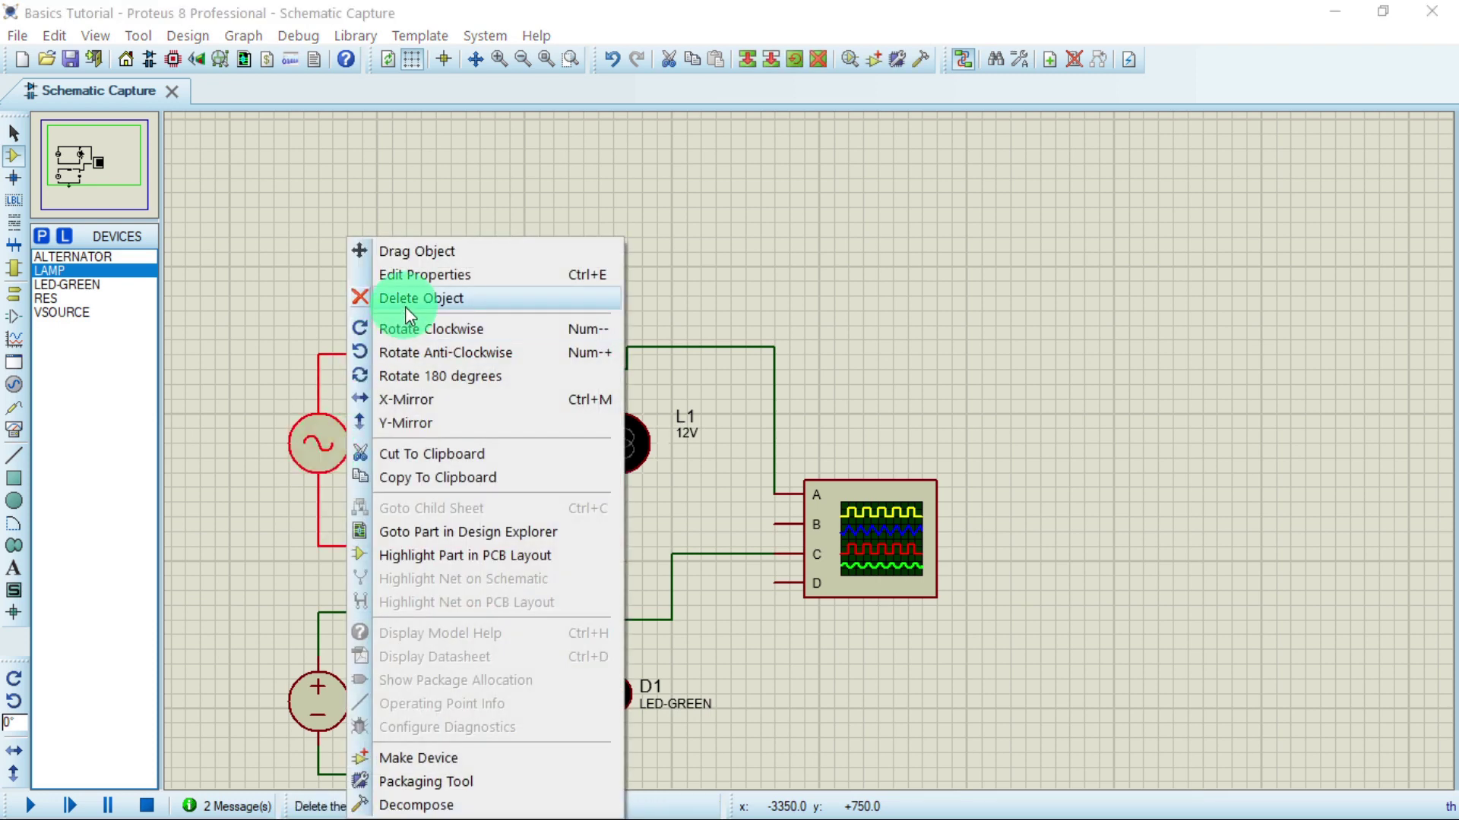
left_click(372, 273)
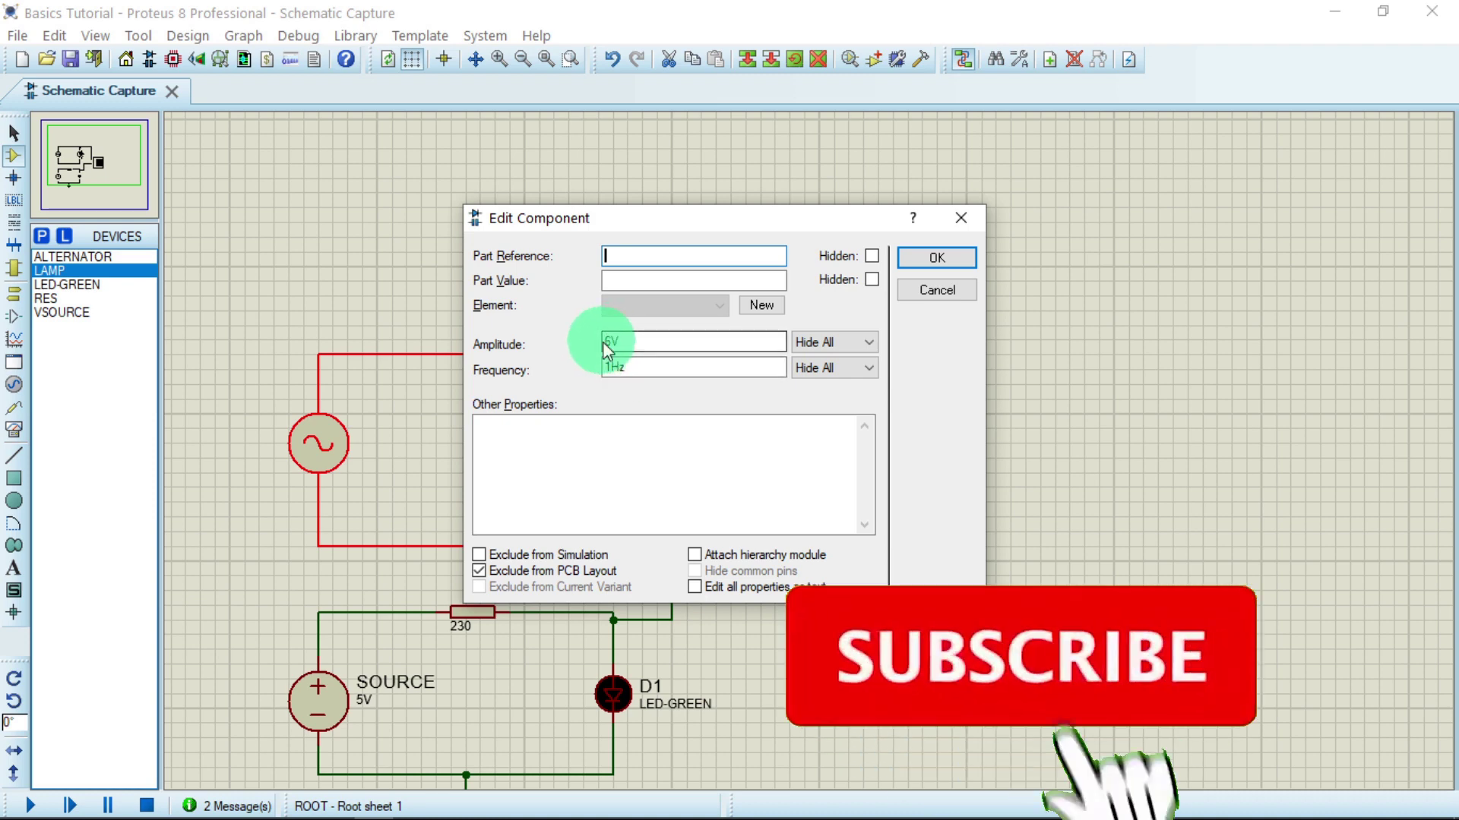
left_click(611, 342)
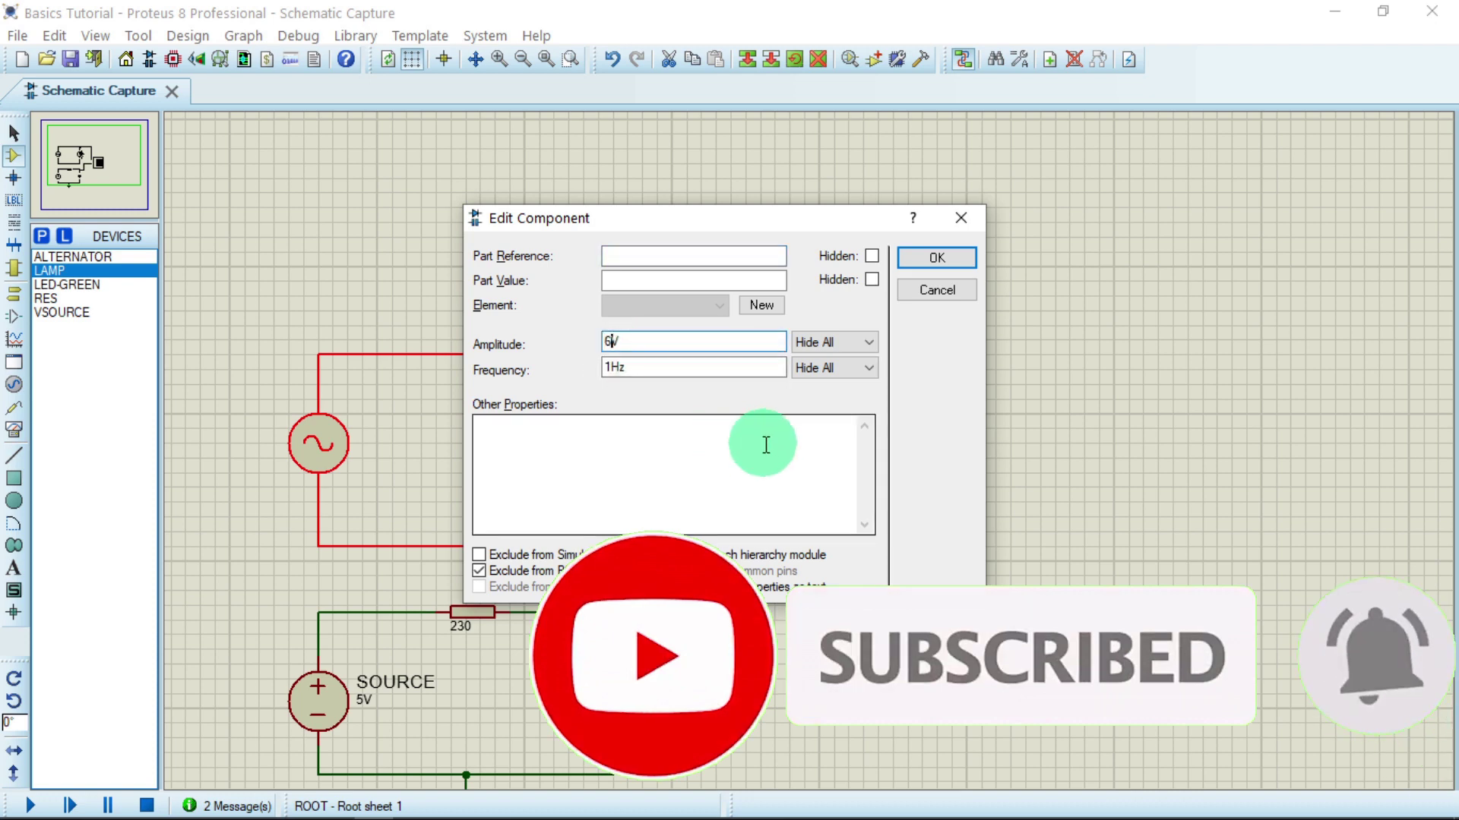
key("BackSpace")
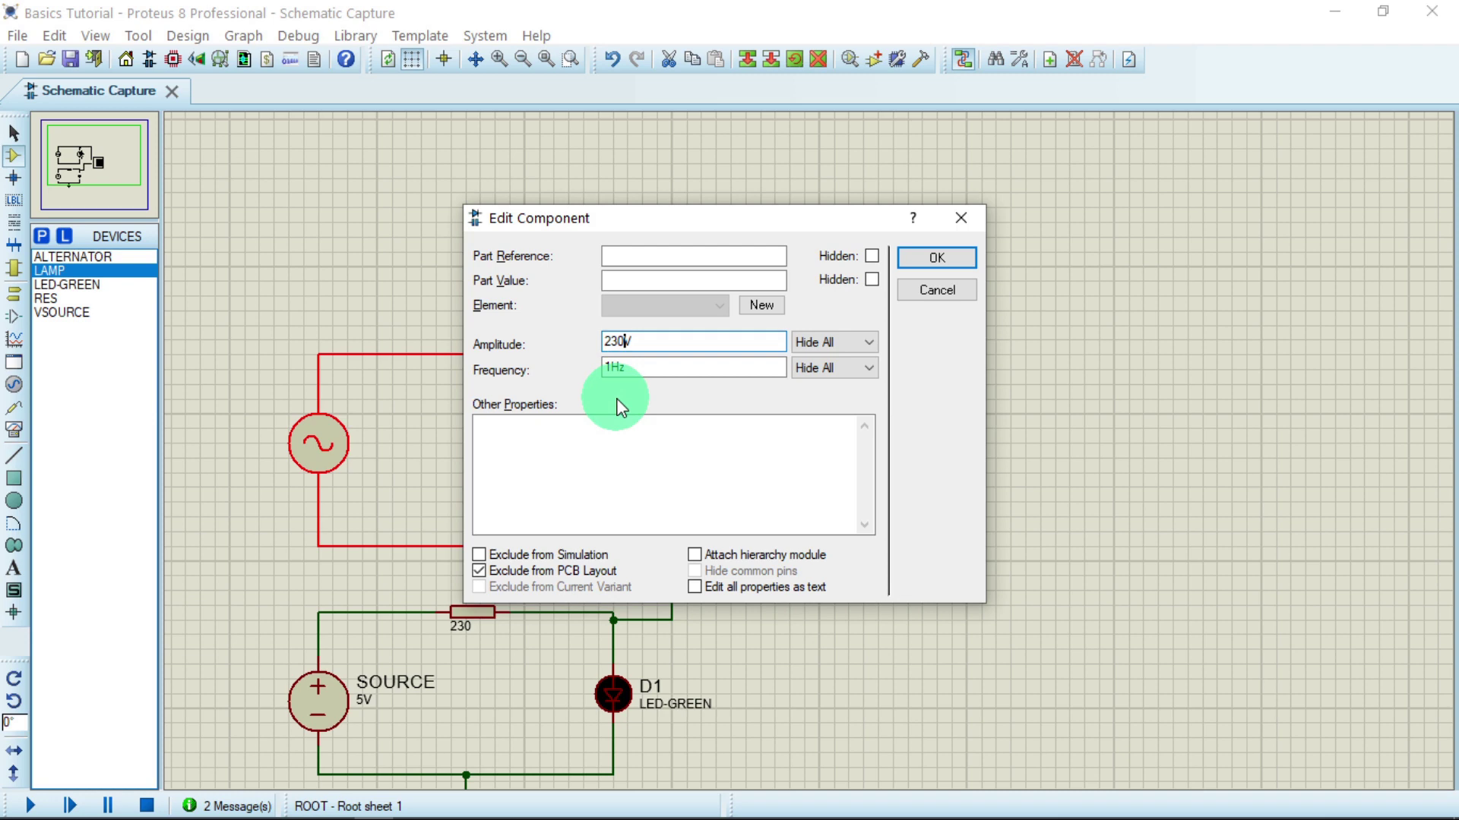
left_click(608, 367)
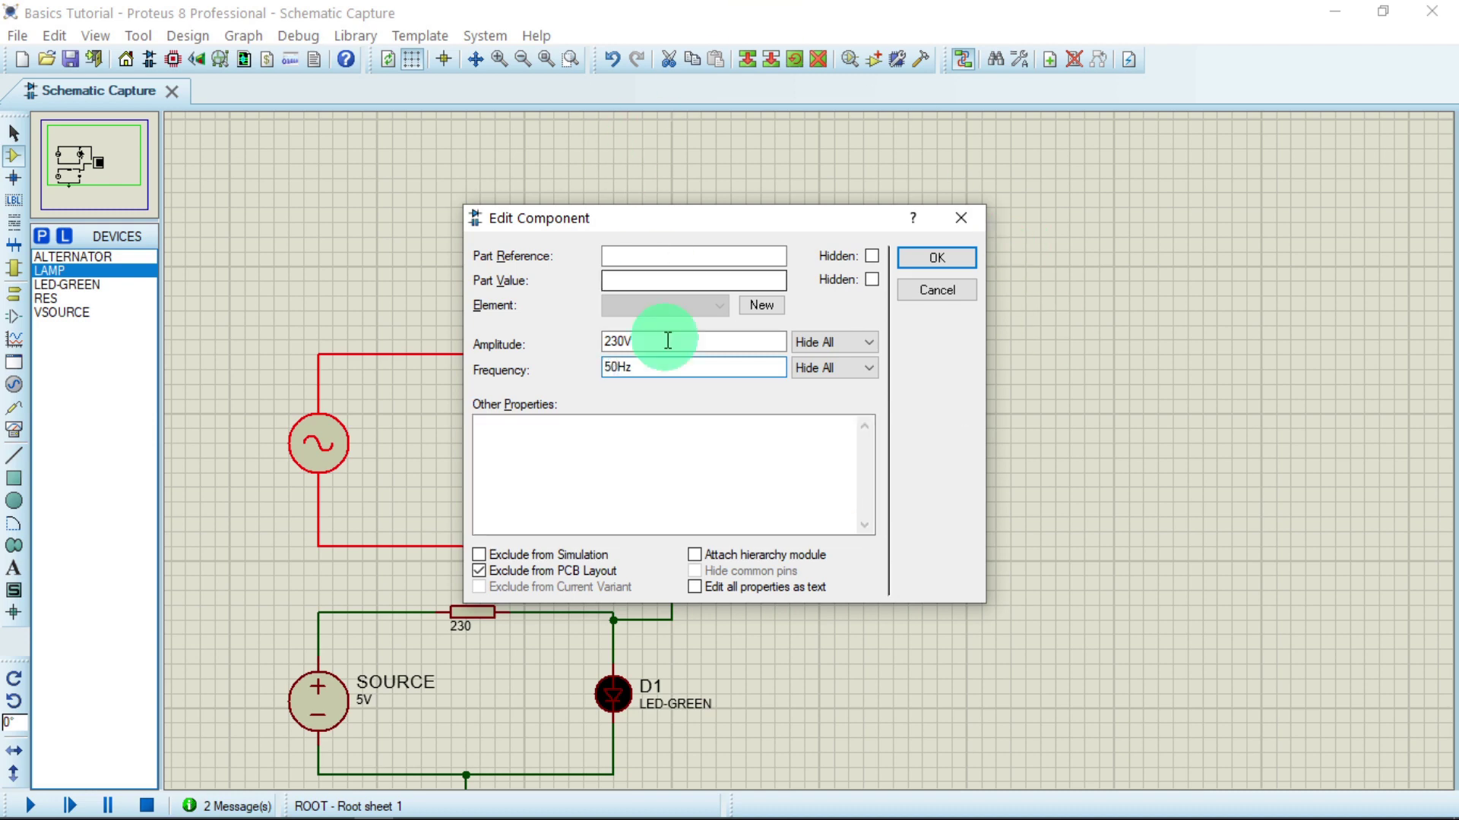
key("Left")
key("Left")
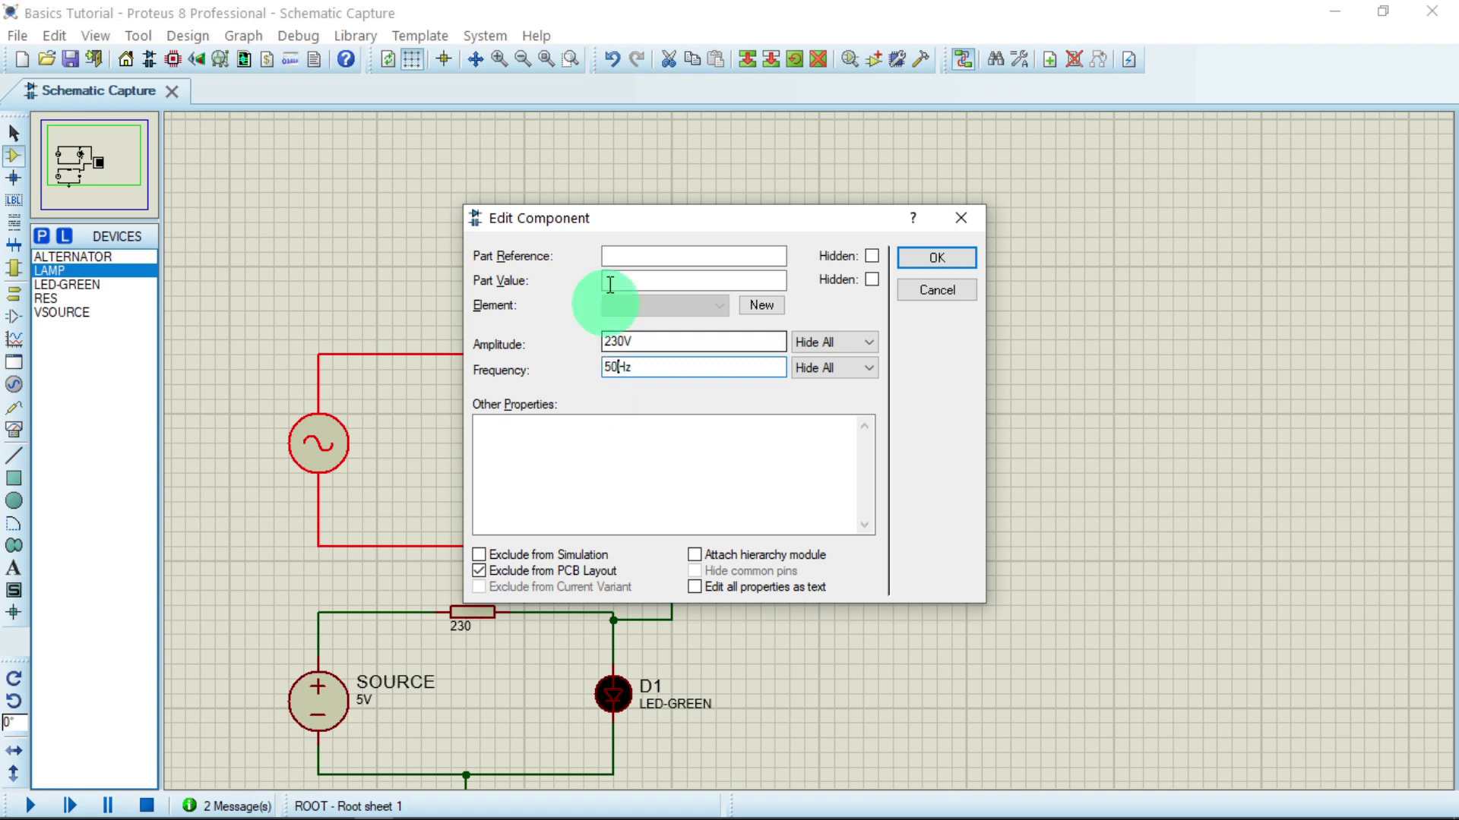
left_click(609, 254)
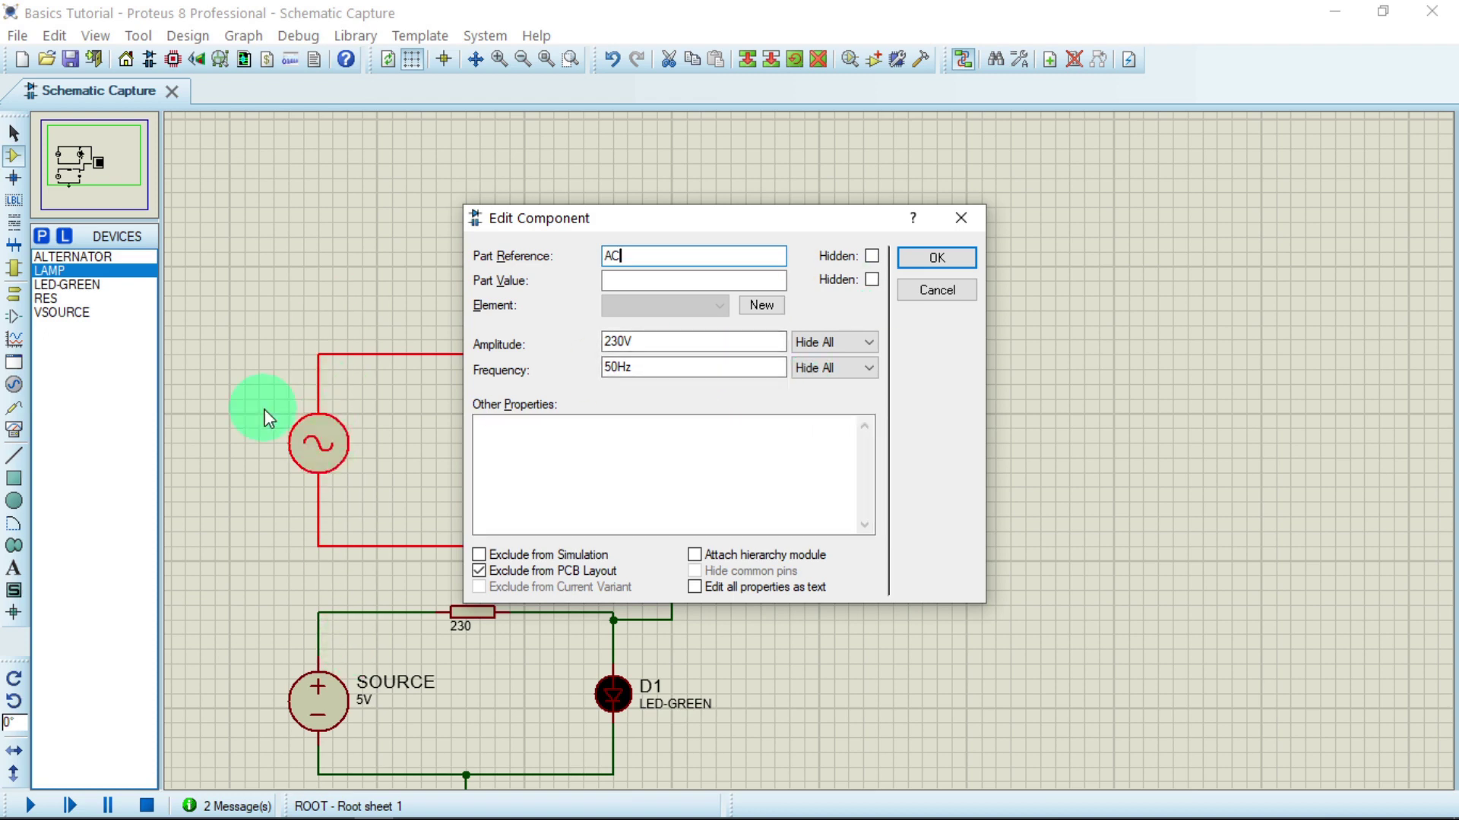
left_click(936, 260)
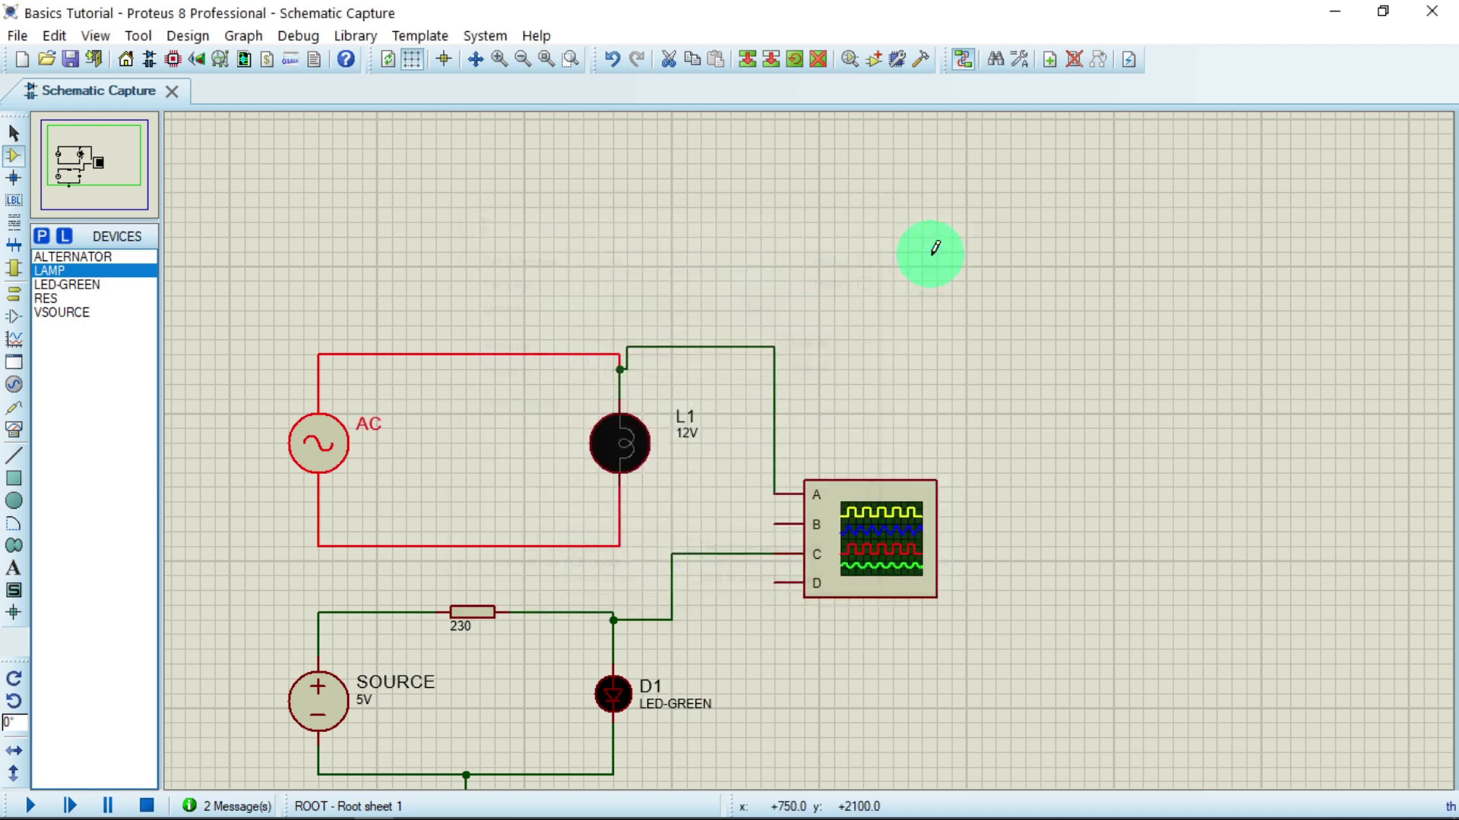
Step: Run the simulation and close the Digital Oscilloscope window to inspect the running alternator-and-lamp circuit
left_click(27, 807)
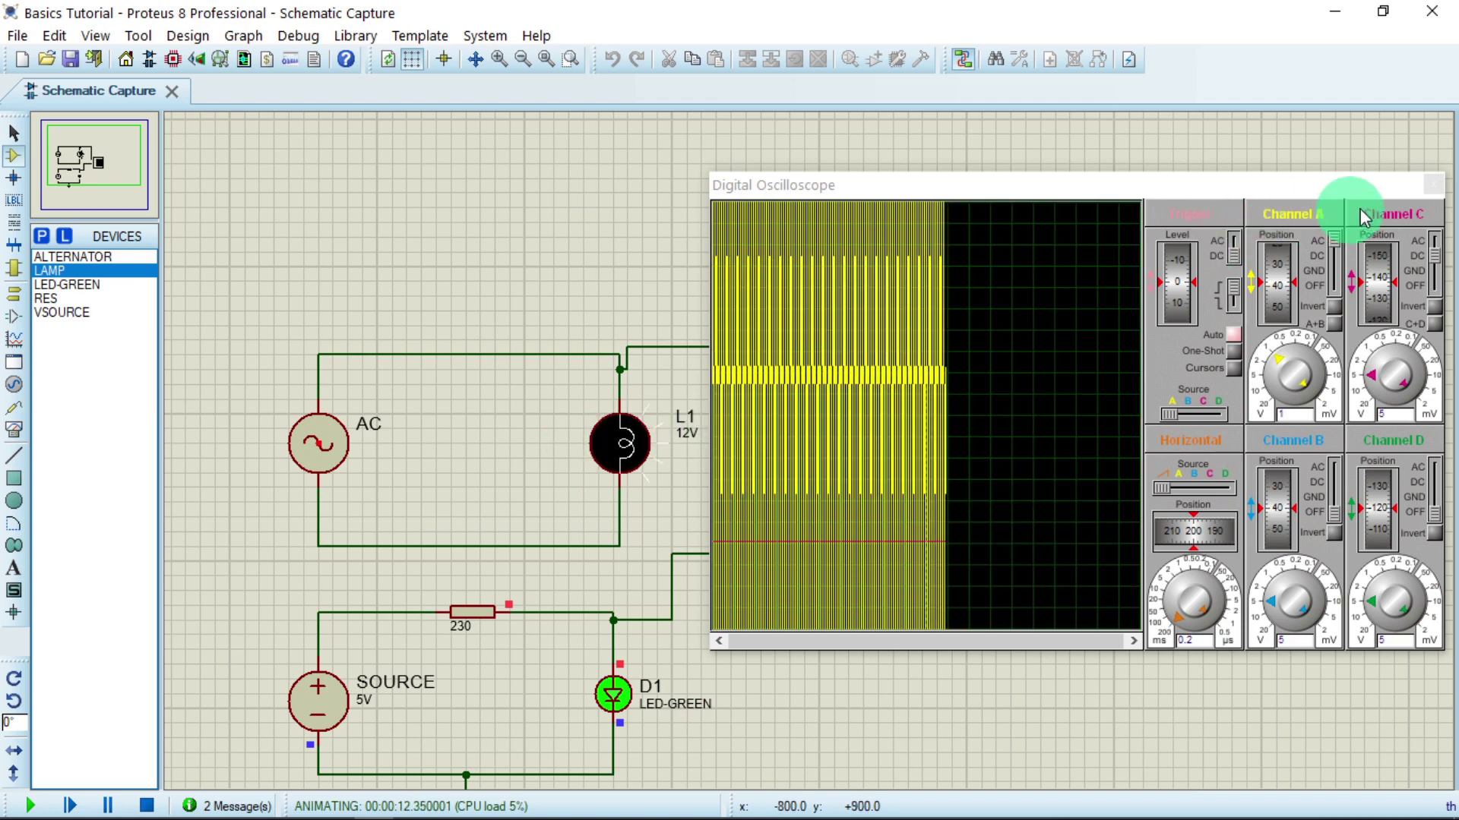
left_click(1433, 185)
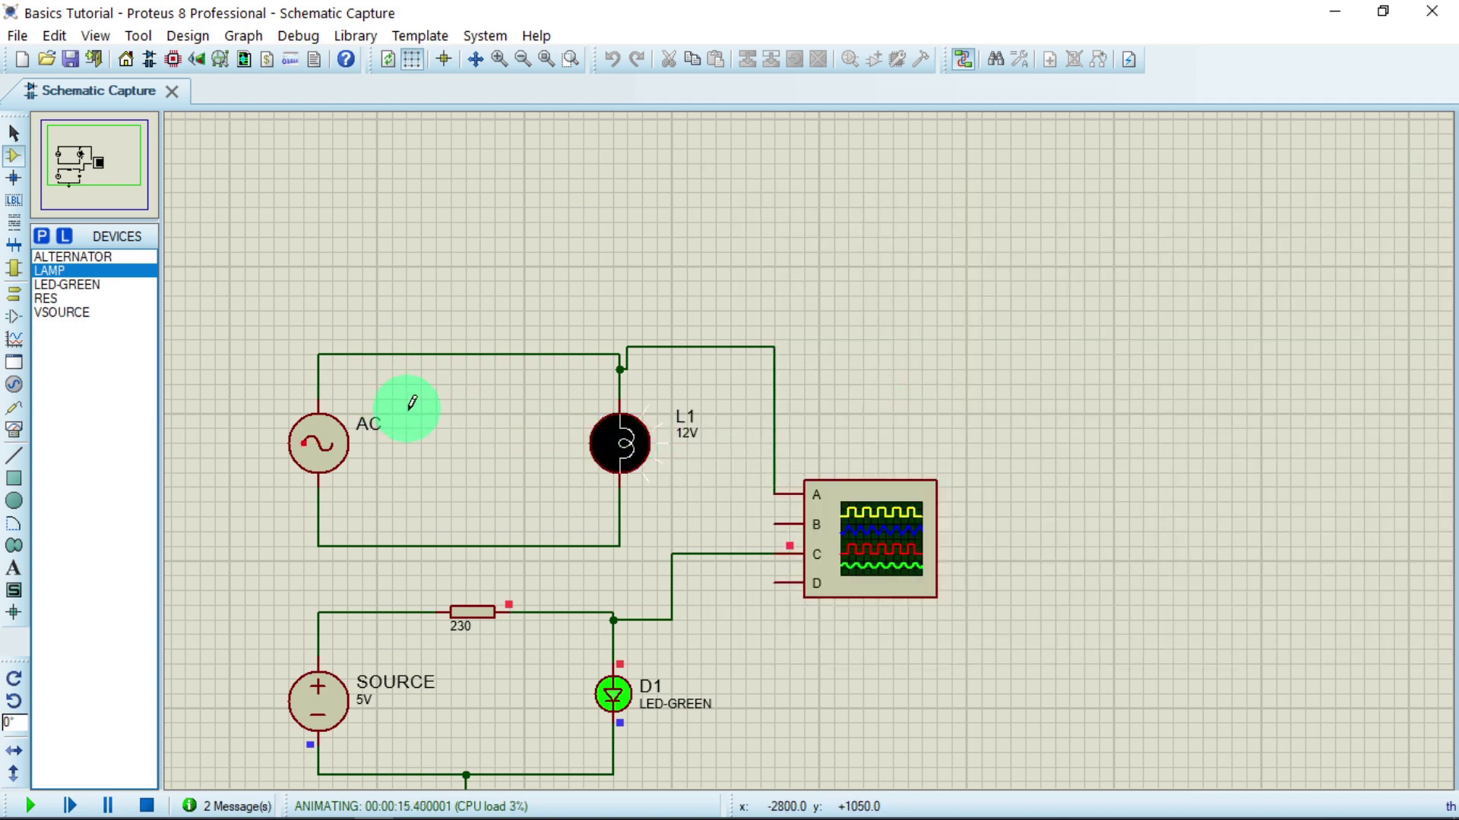
scroll(413, 406, "up", 1)
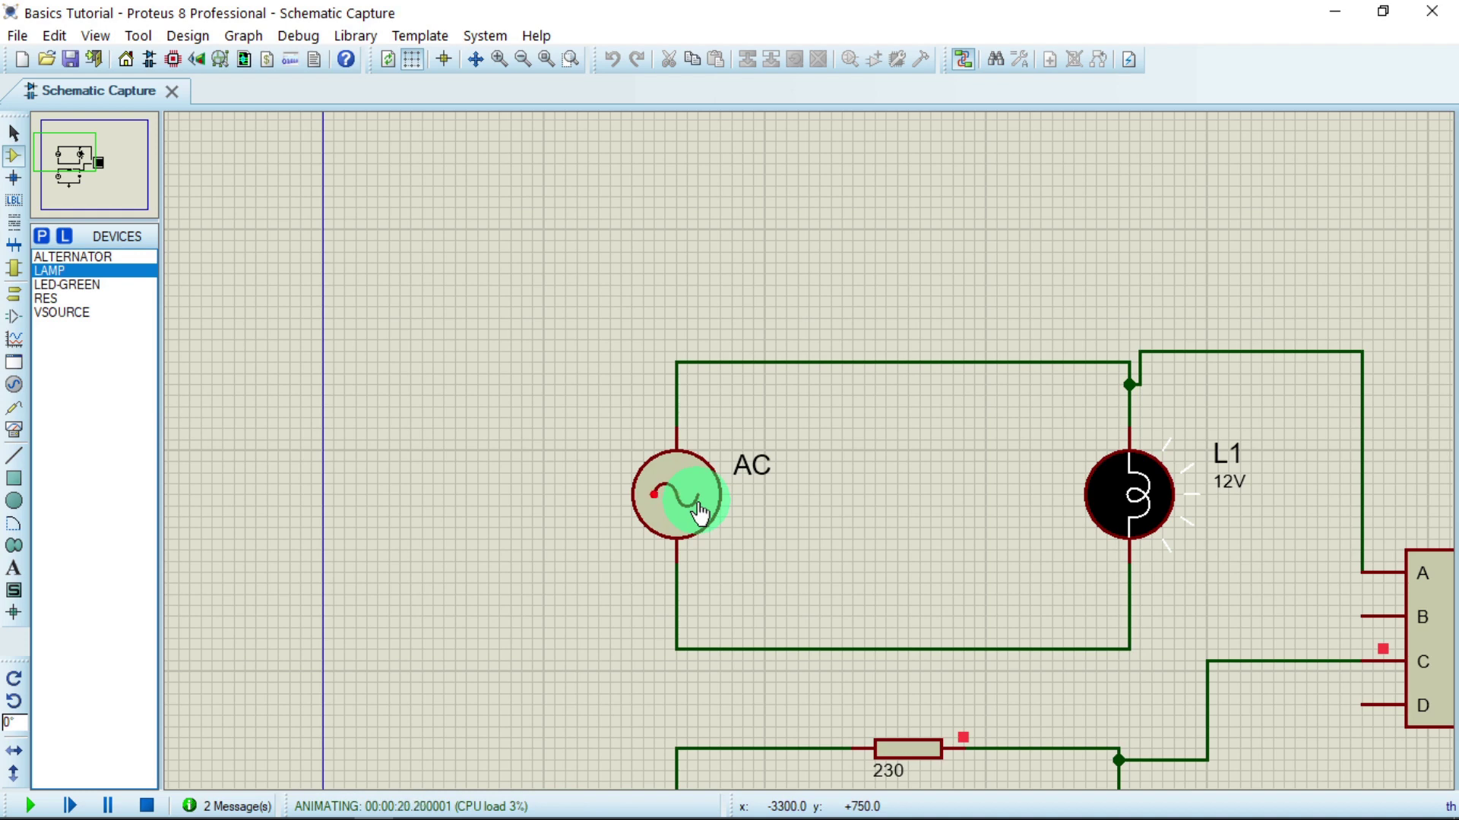
scroll(1019, 521, "right", 2)
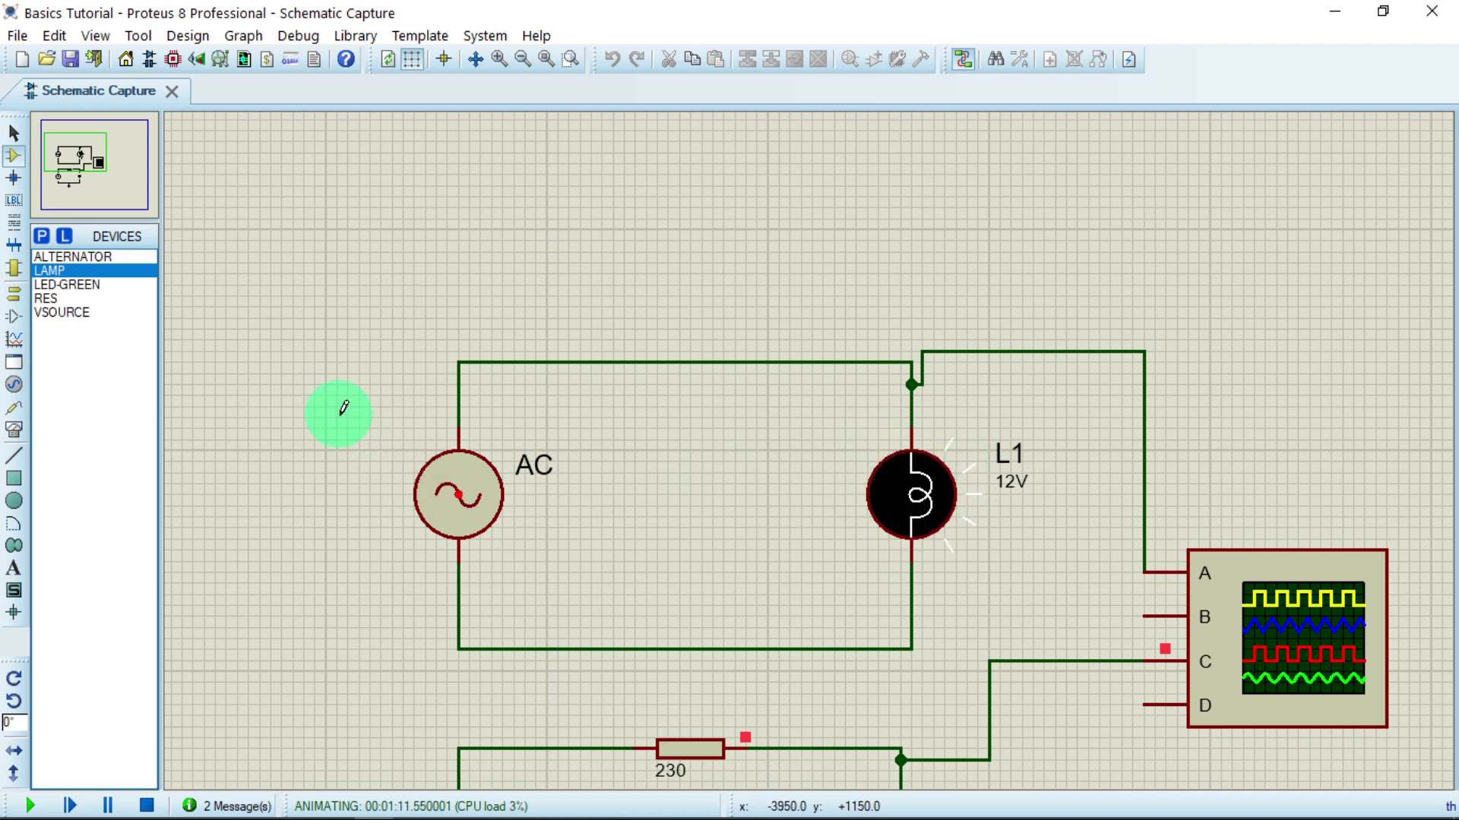
Step: Reopen the Digital Oscilloscope in the running simulation and move its window clear of the oscilloscope component
left_click(306, 34)
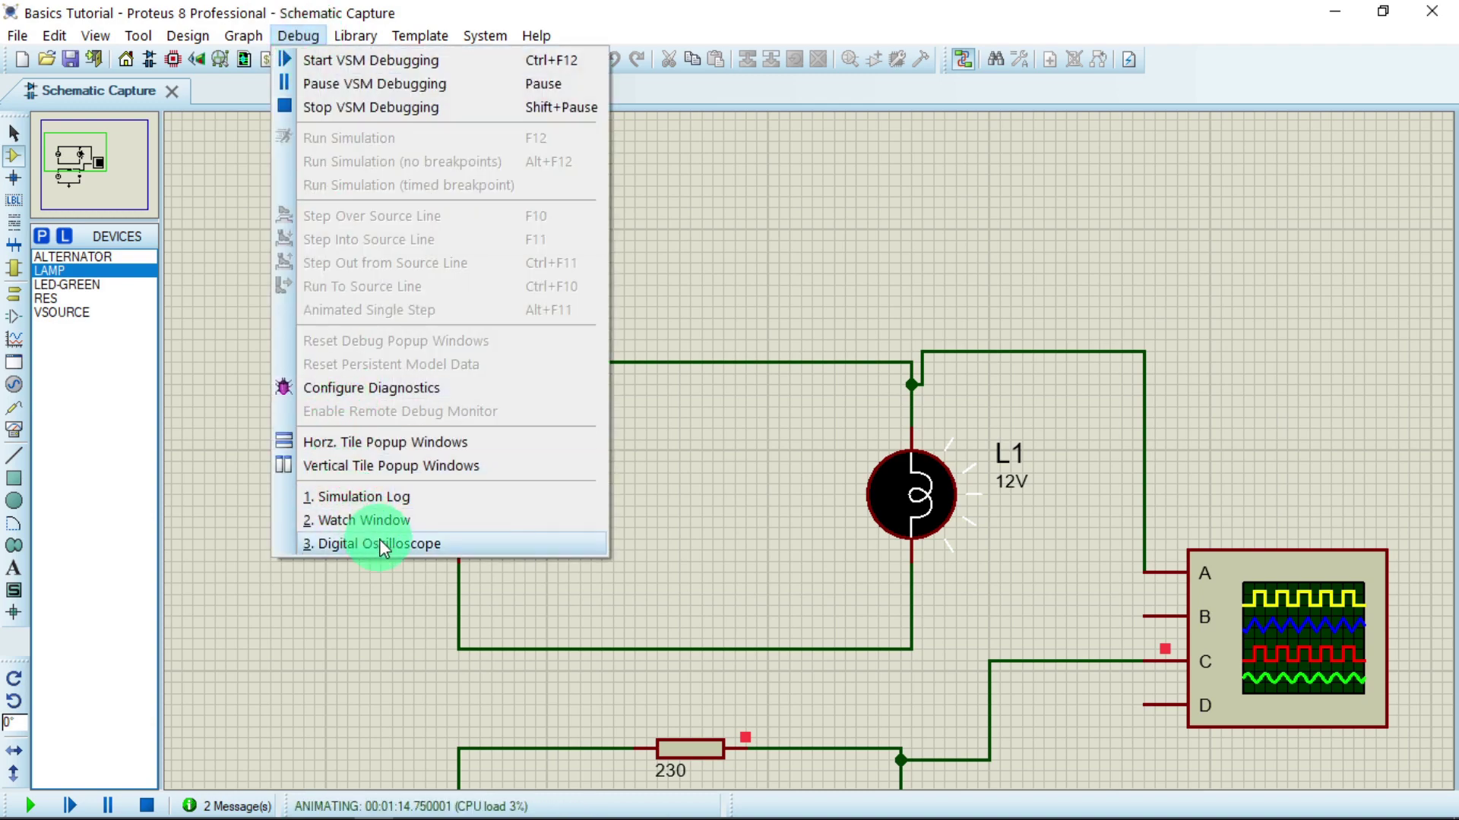
left_click(465, 549)
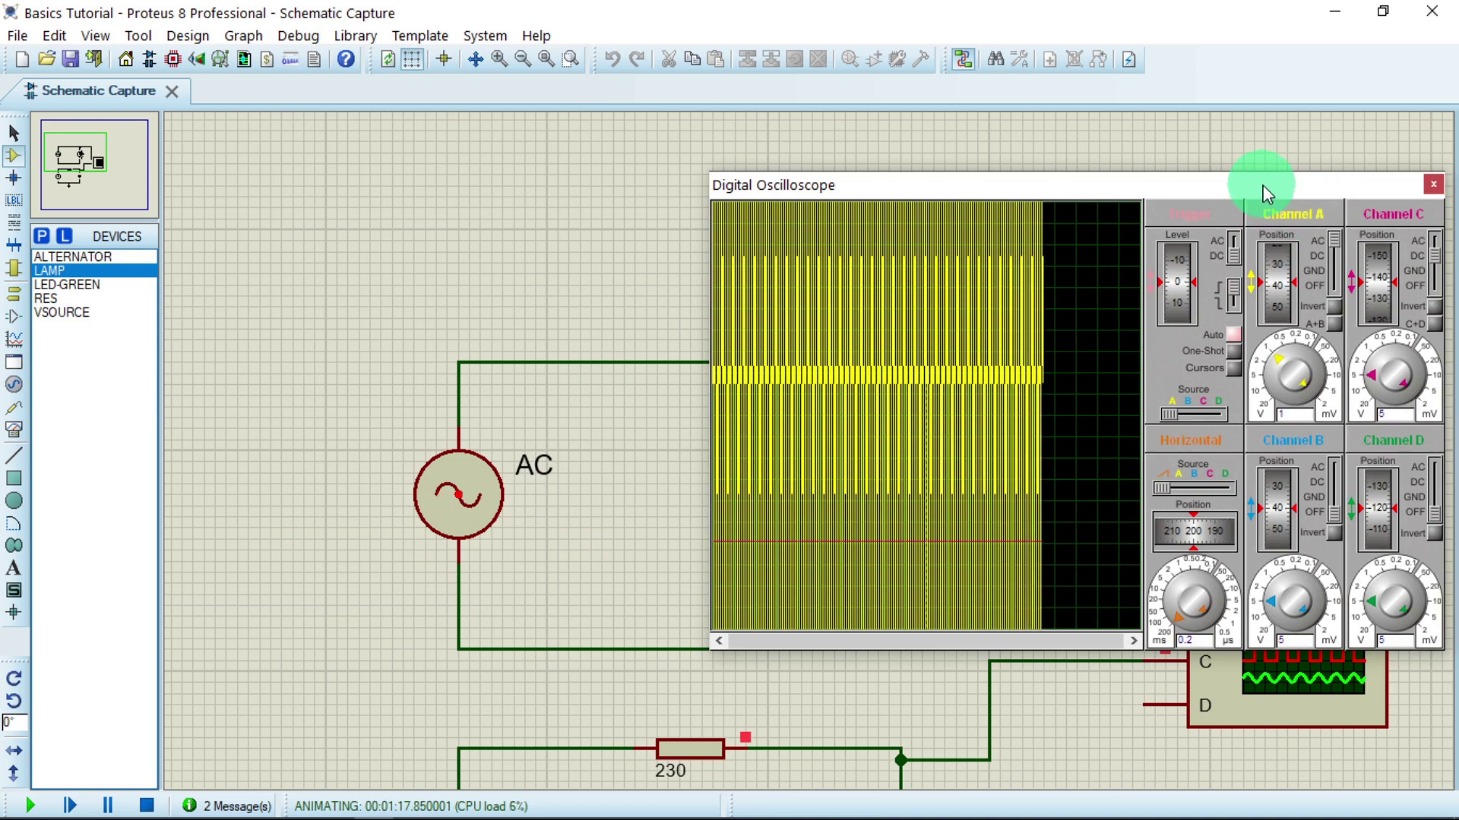
left_click_drag(1263, 185, 984, 181)
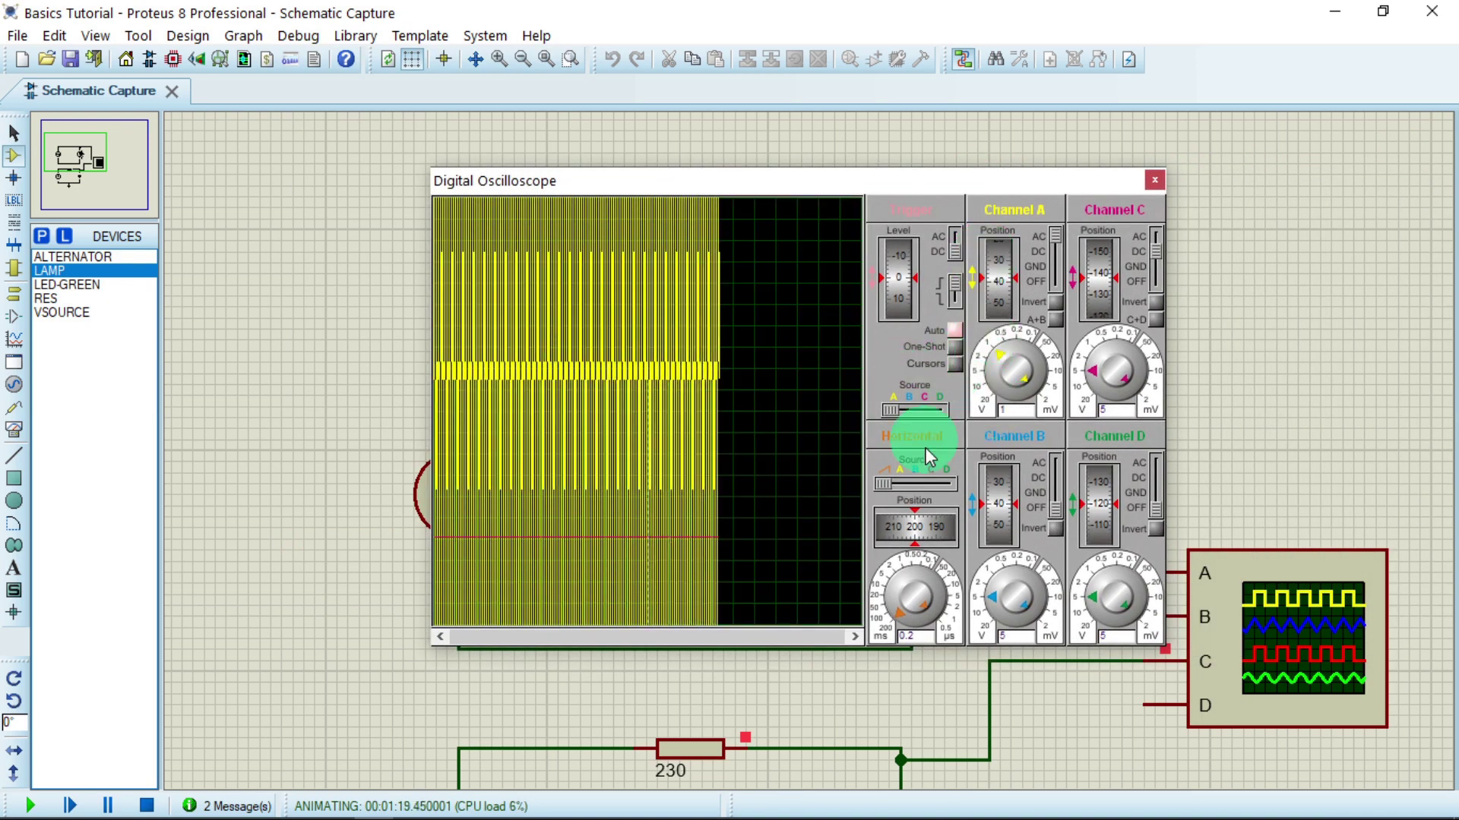
Step: Set oscilloscope channel A to 10 V per division and the horizontal timebase to 2 ms per division
left_click(993, 359)
left_click(1003, 401)
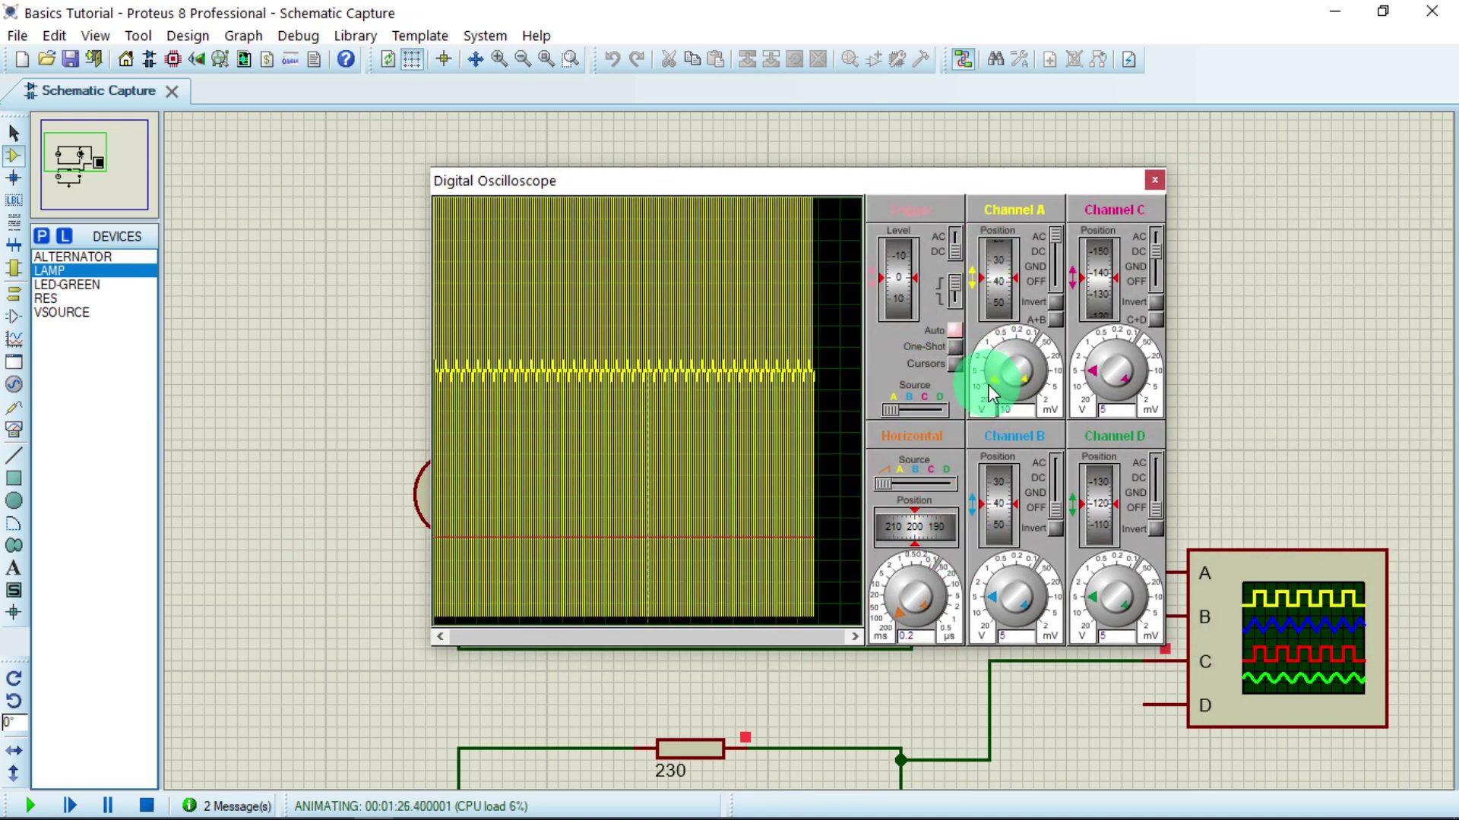
left_click(1024, 598)
left_click(989, 617)
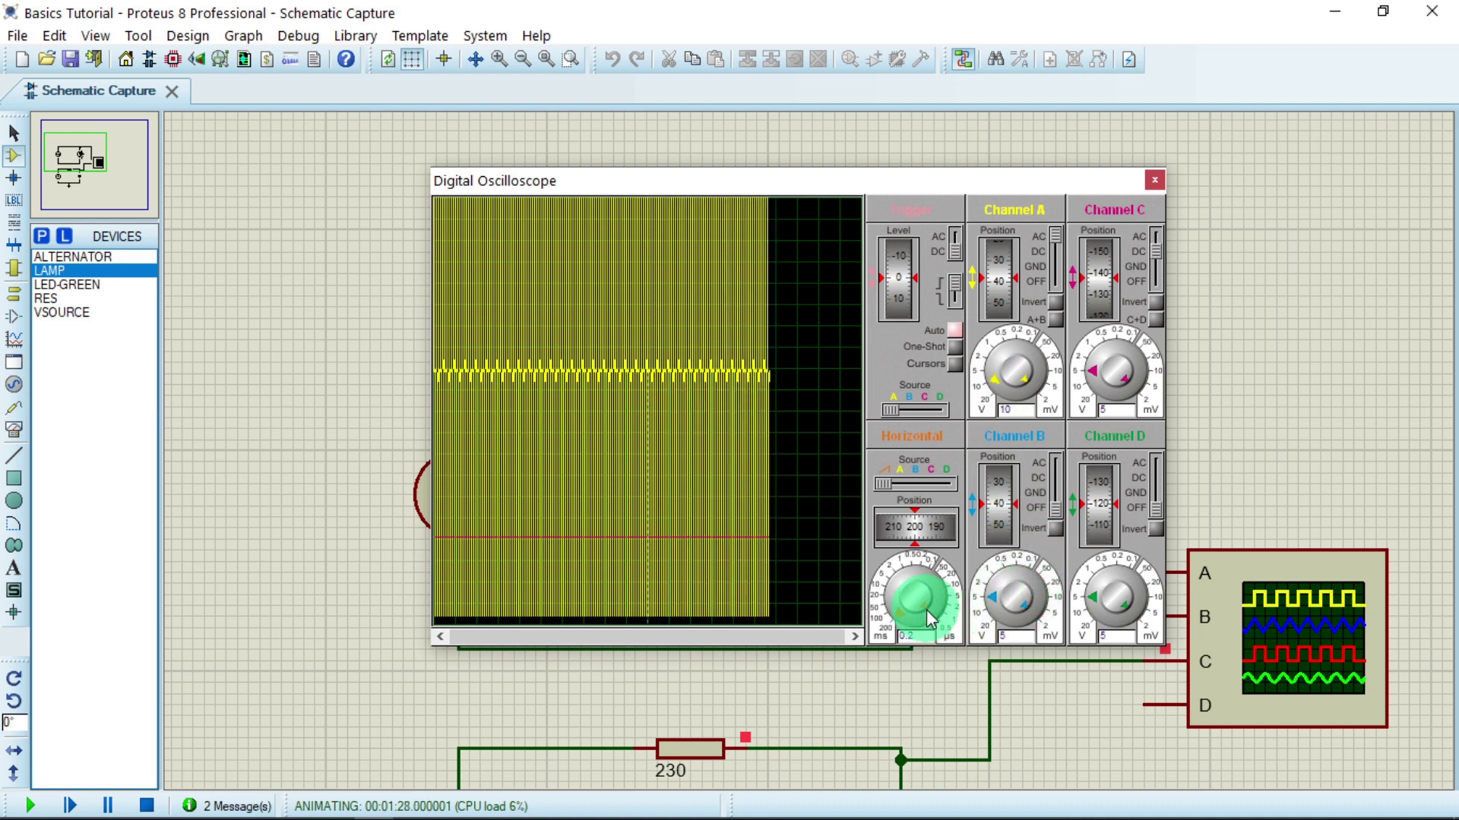
left_click(889, 597)
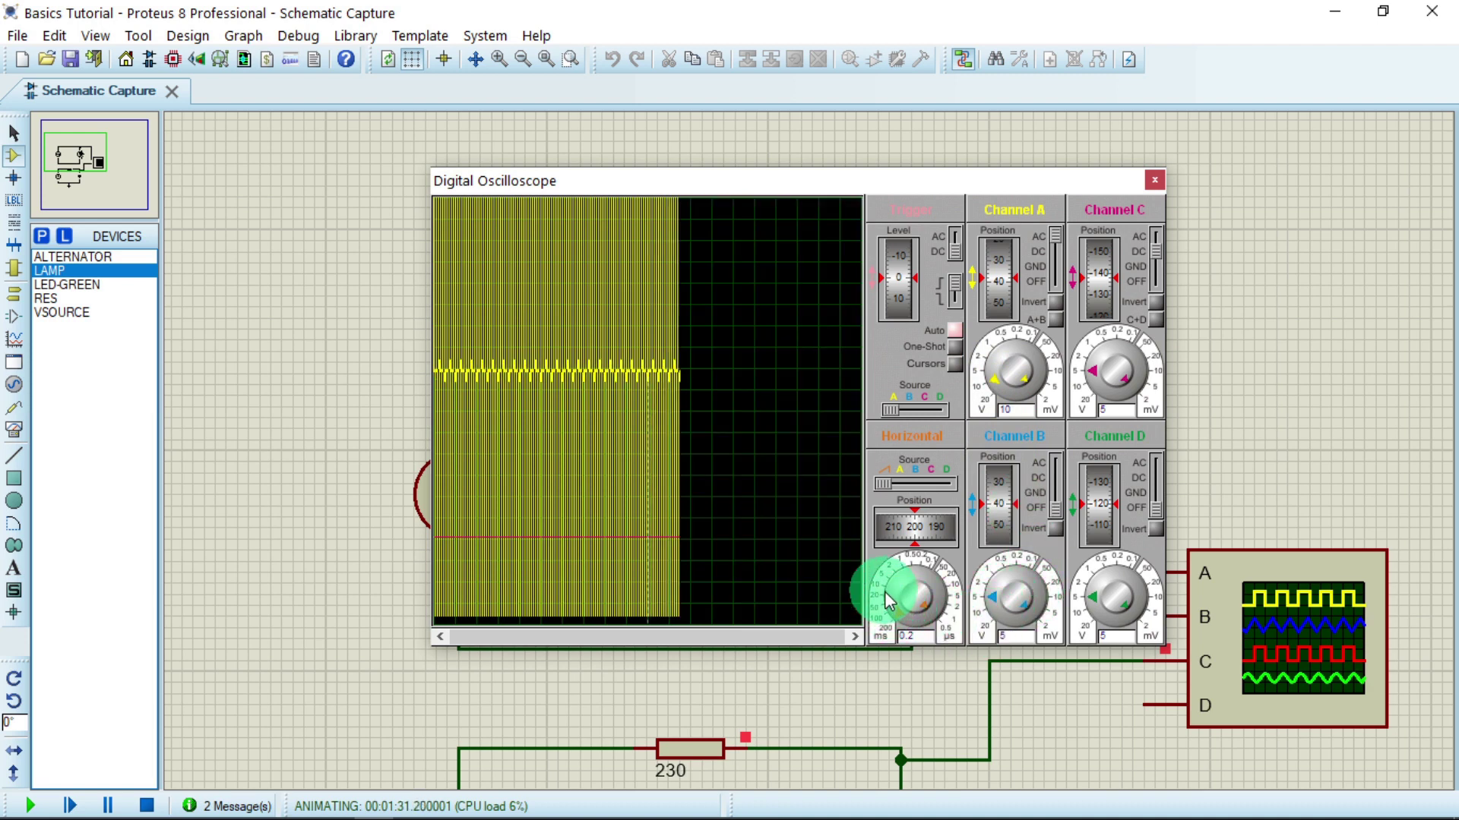
left_click(884, 591)
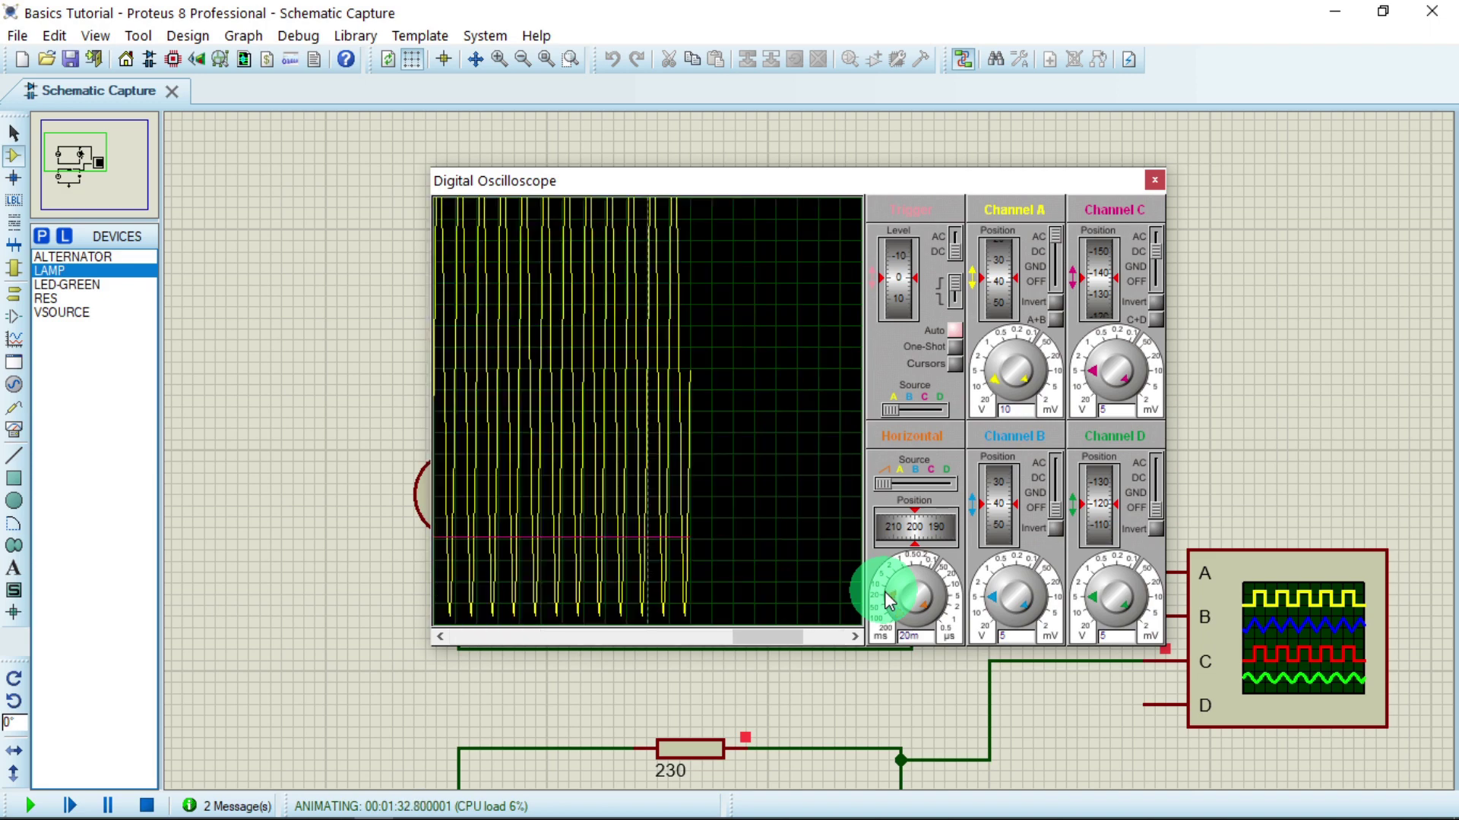
left_click(885, 591)
left_click(885, 589)
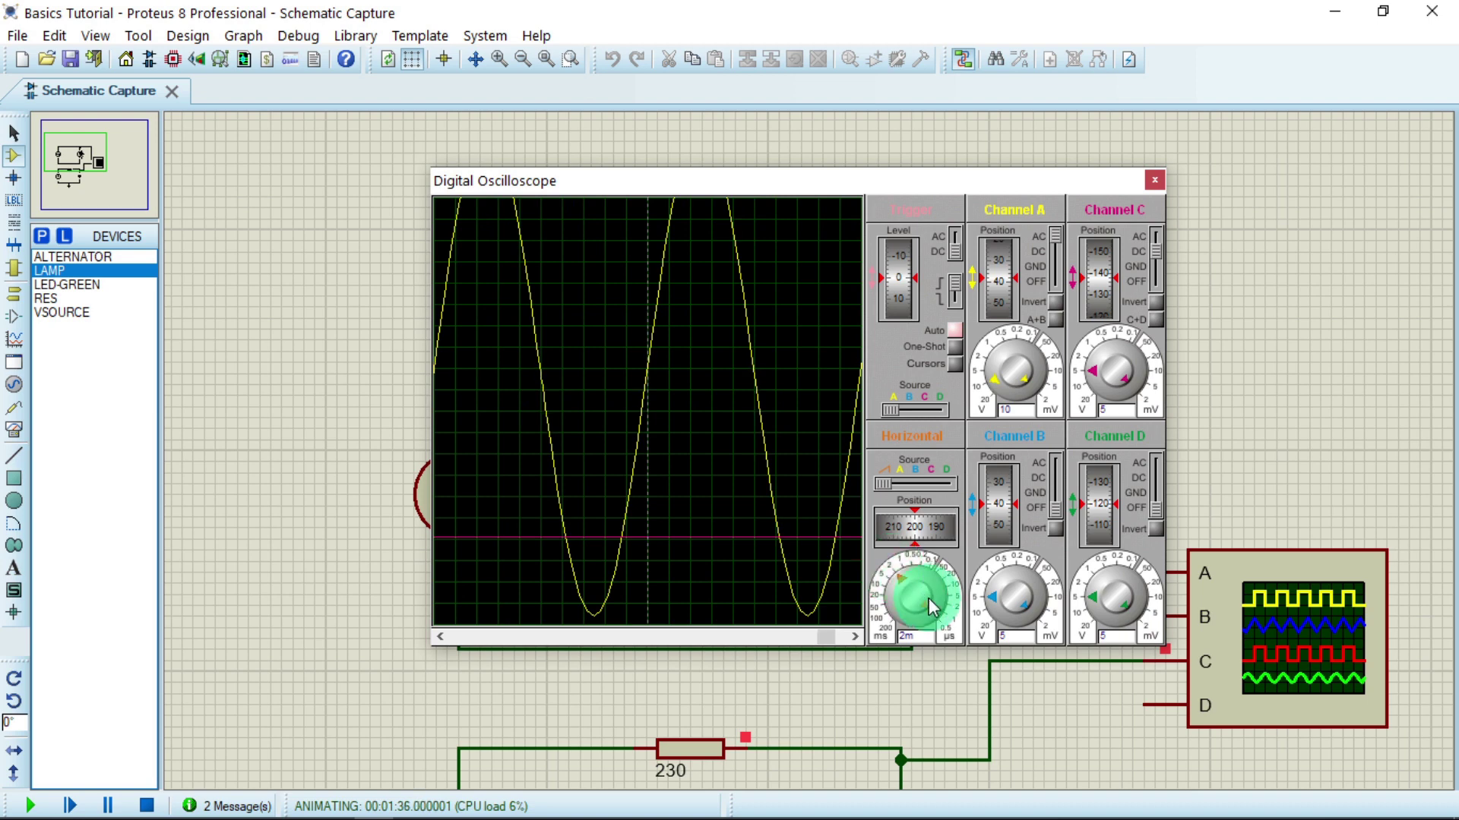
Step: Try a 1 ms timebase, return it to 2 ms per division, and set channel A to 20 V per division
left_click(923, 576)
left_click(902, 580)
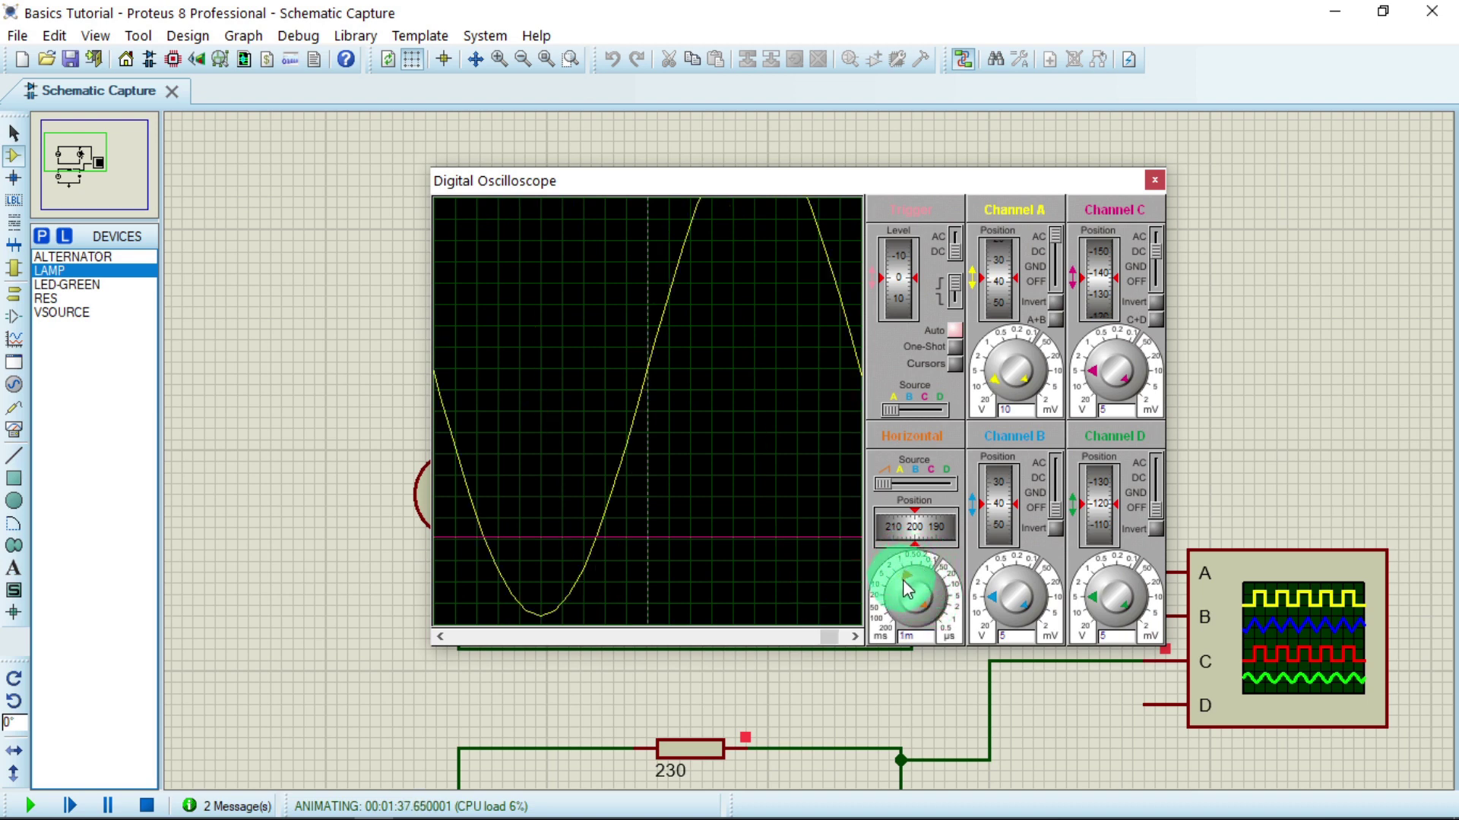
left_click(909, 549)
left_click(996, 363)
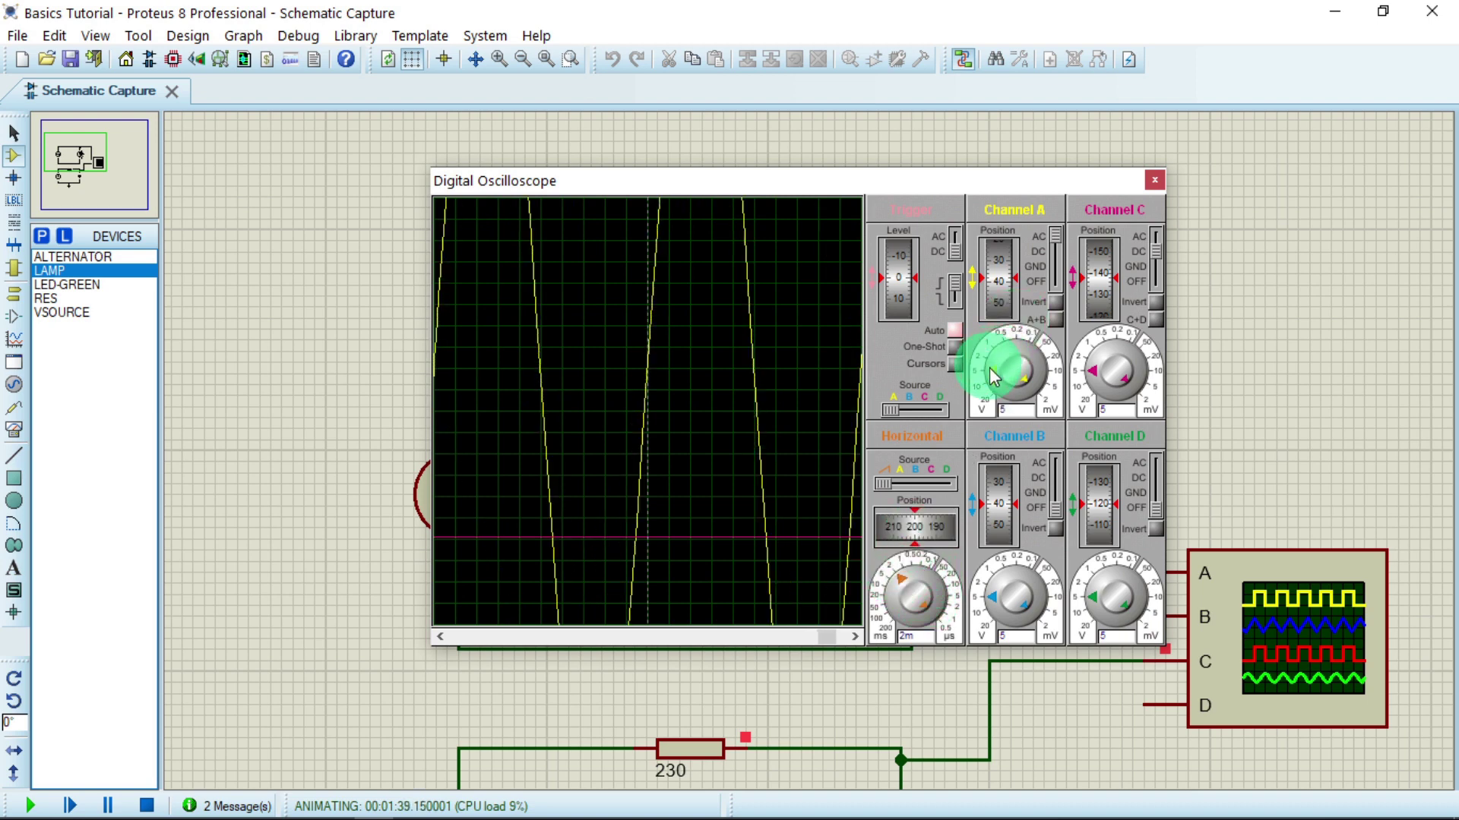
left_click(1001, 401)
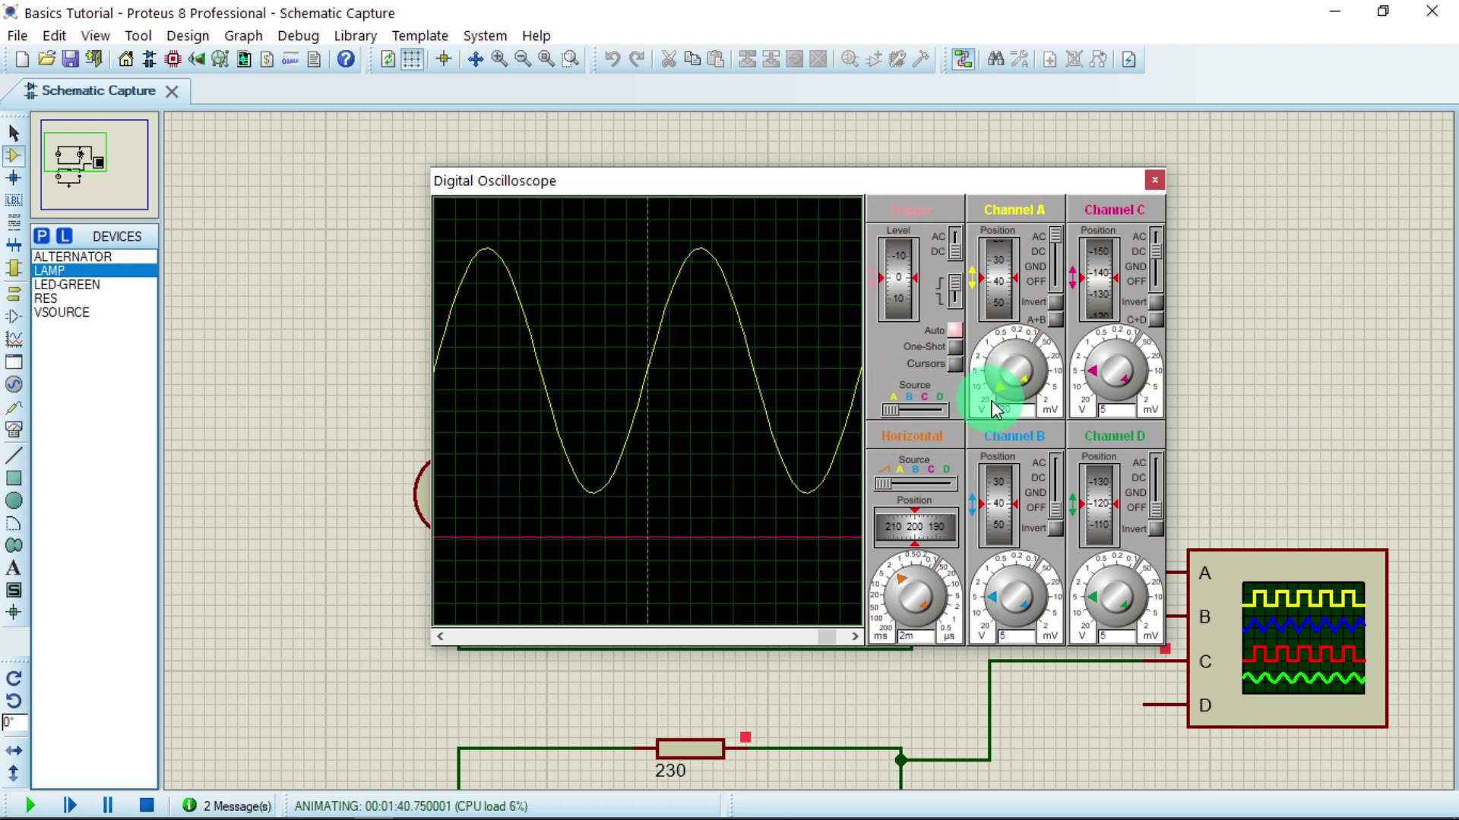
Step: Try horizontal timebases of 5 ms, 10 ms and 50 ms per division on the channel A waveform
left_click(898, 591)
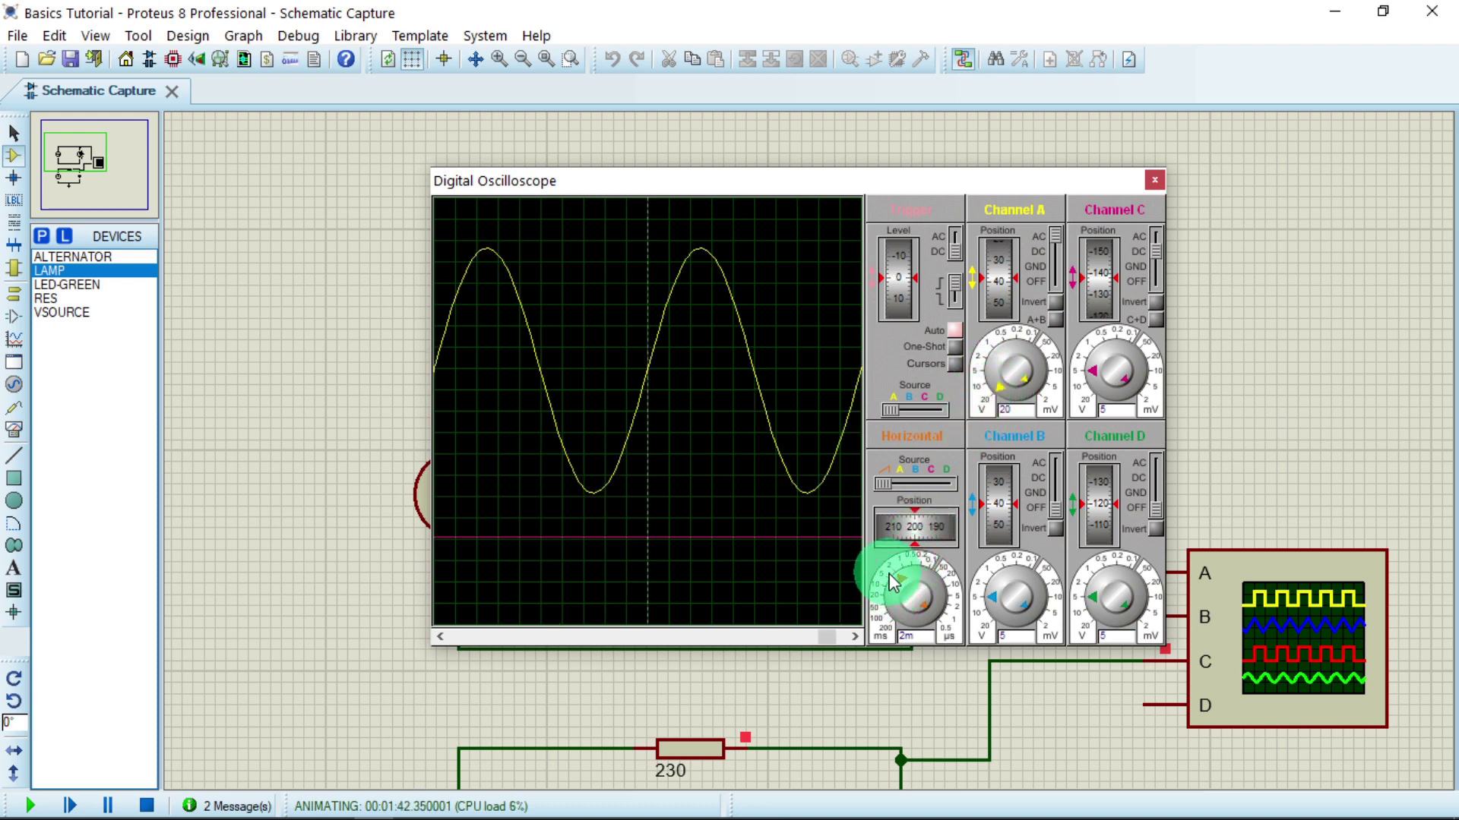
left_click(893, 583)
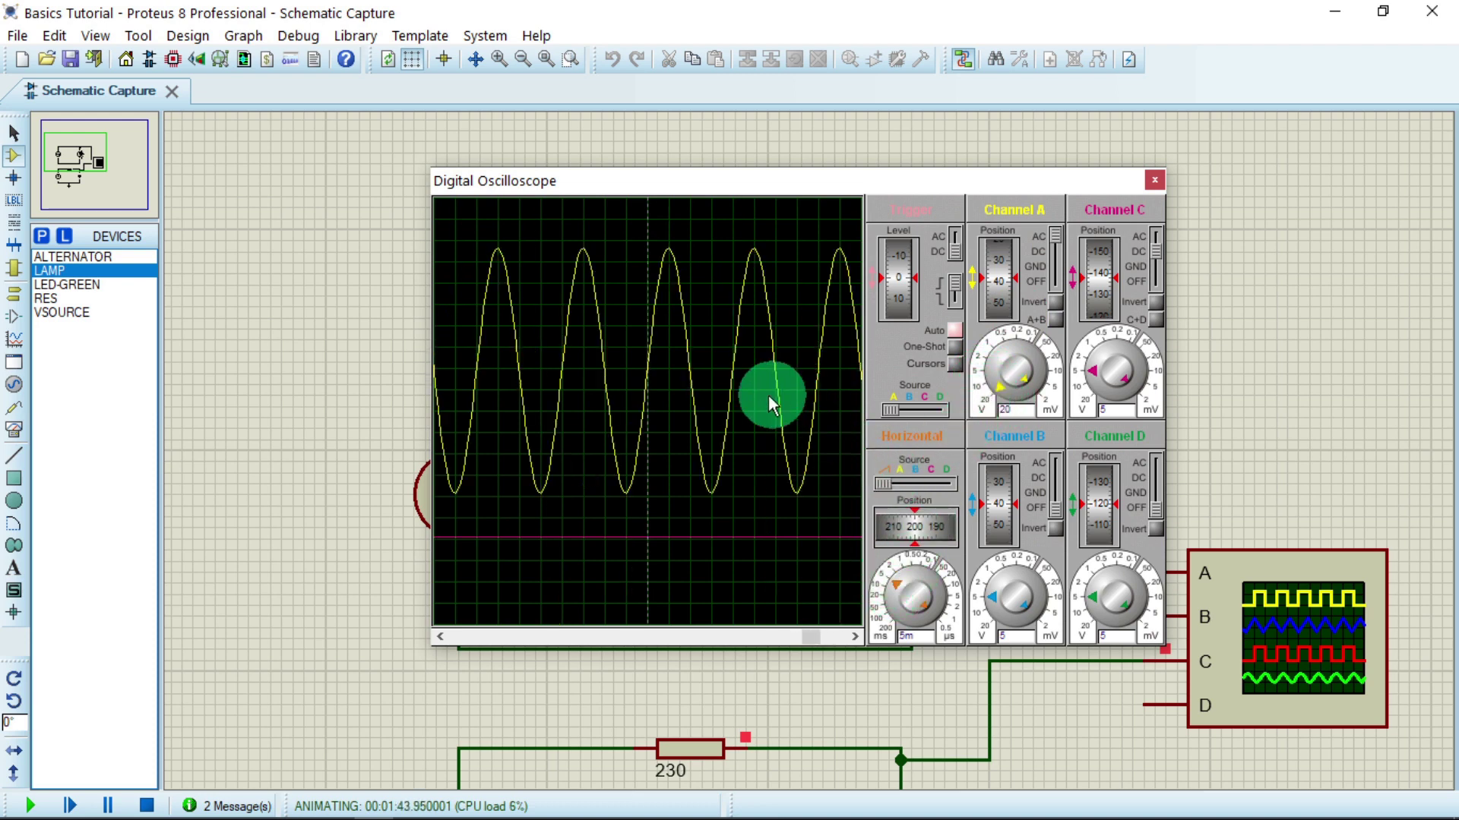
left_click(883, 589)
left_click(894, 598)
left_click(895, 597)
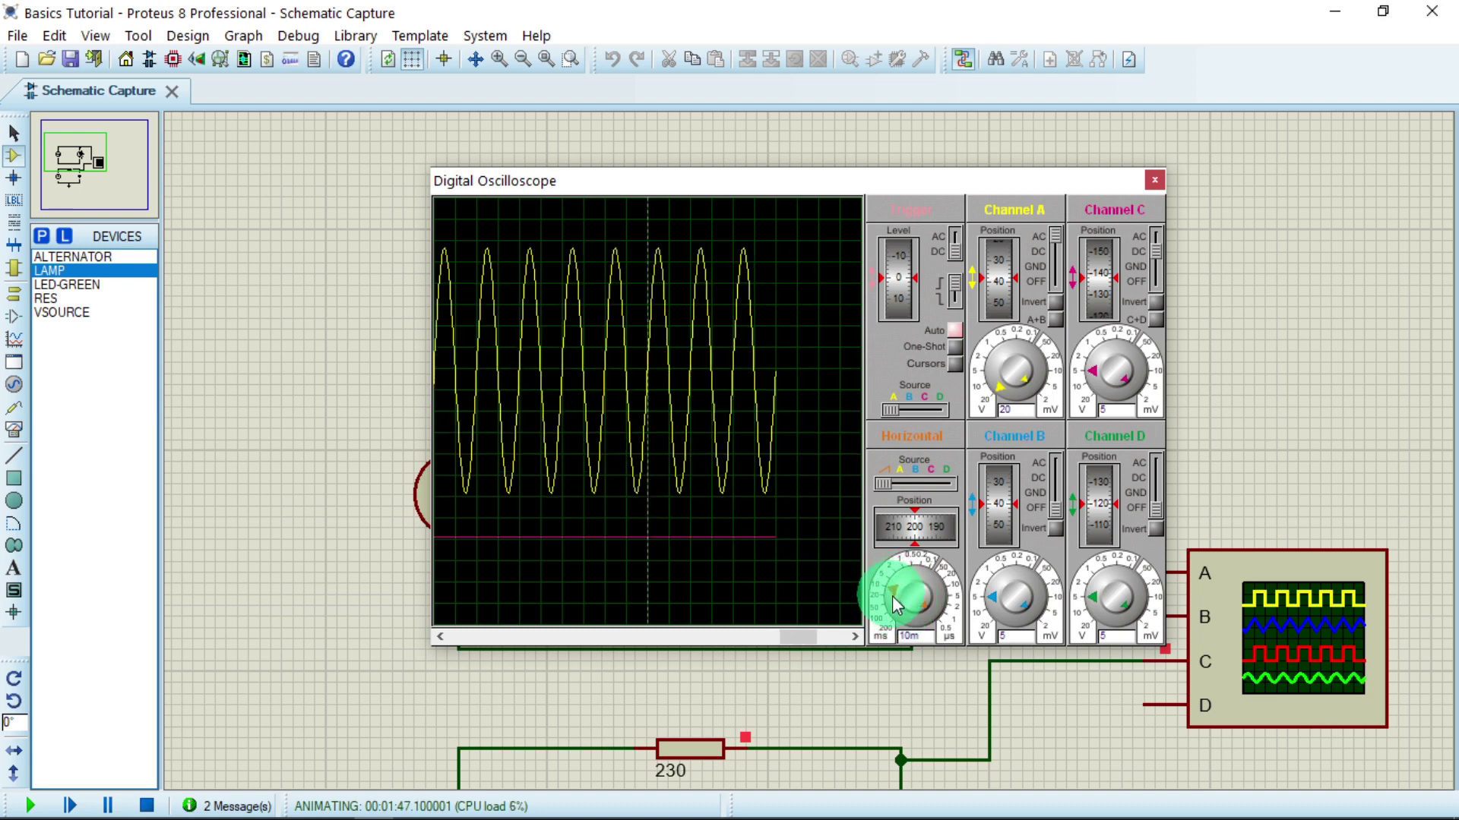
left_click(772, 475)
left_click(895, 600)
left_click(887, 582)
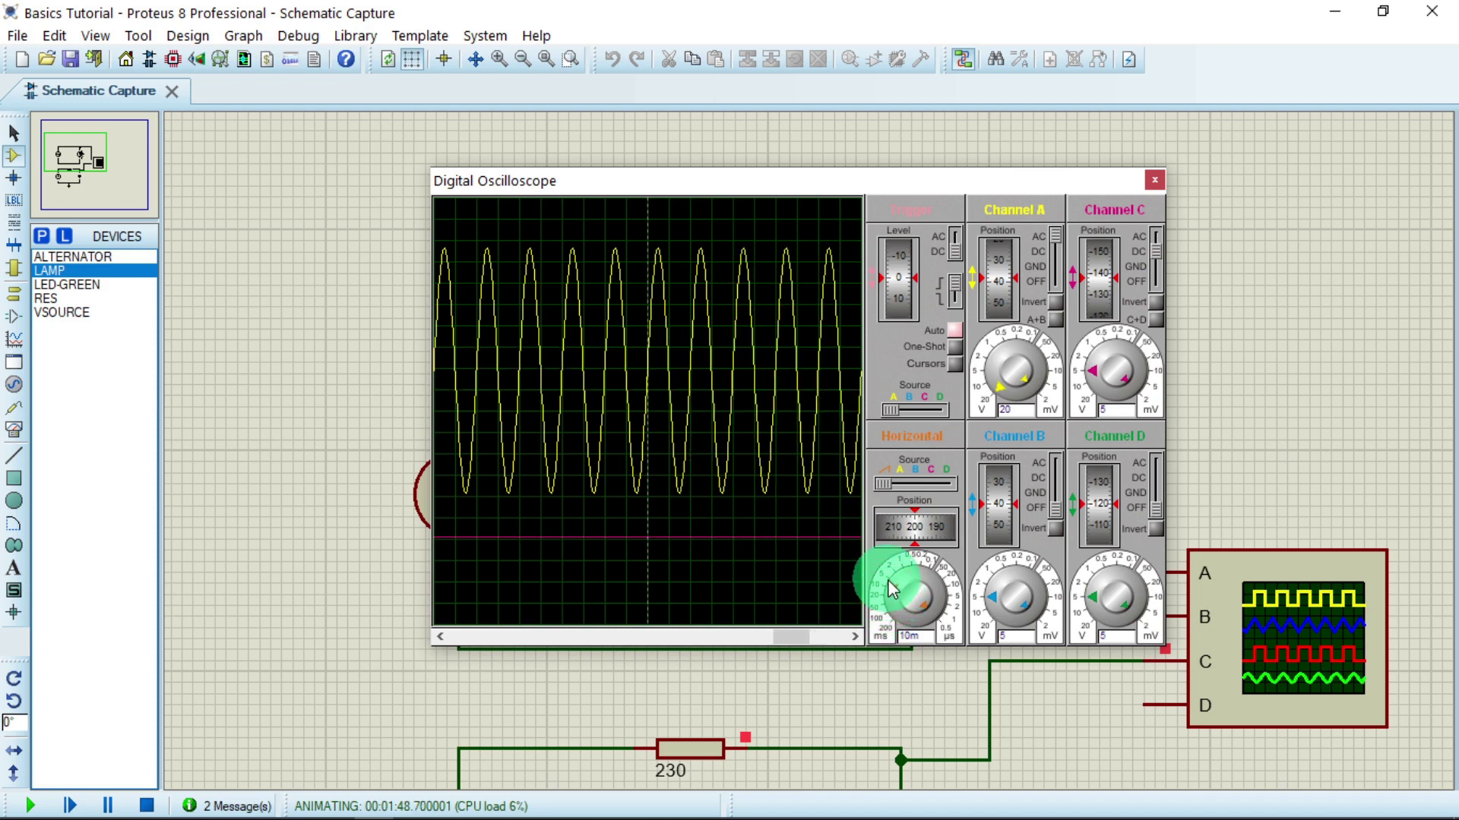
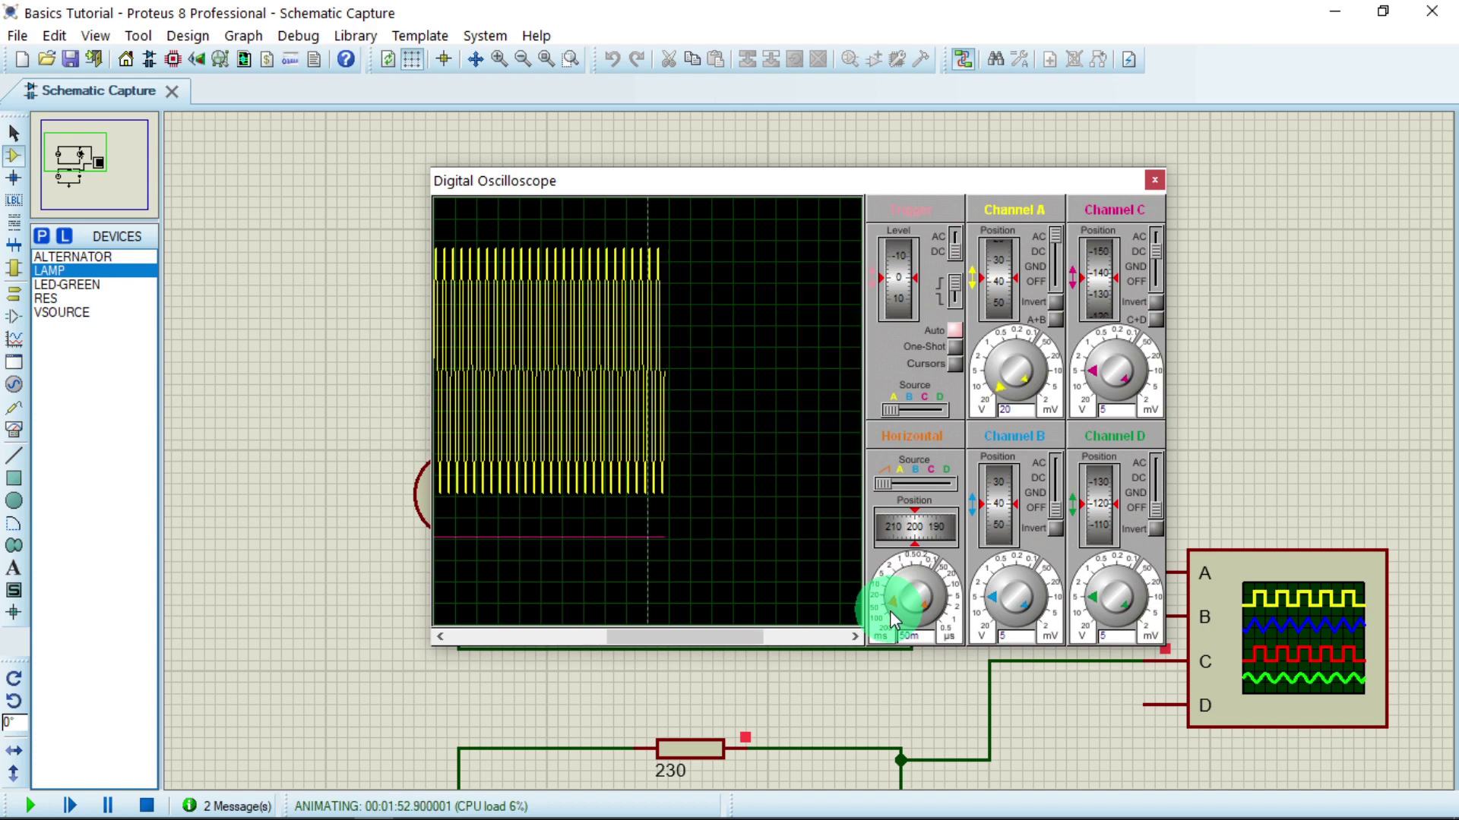
Step: Set the oscilloscope's horizontal position to 260 and its timebase to 5 ms per division
left_click(883, 599)
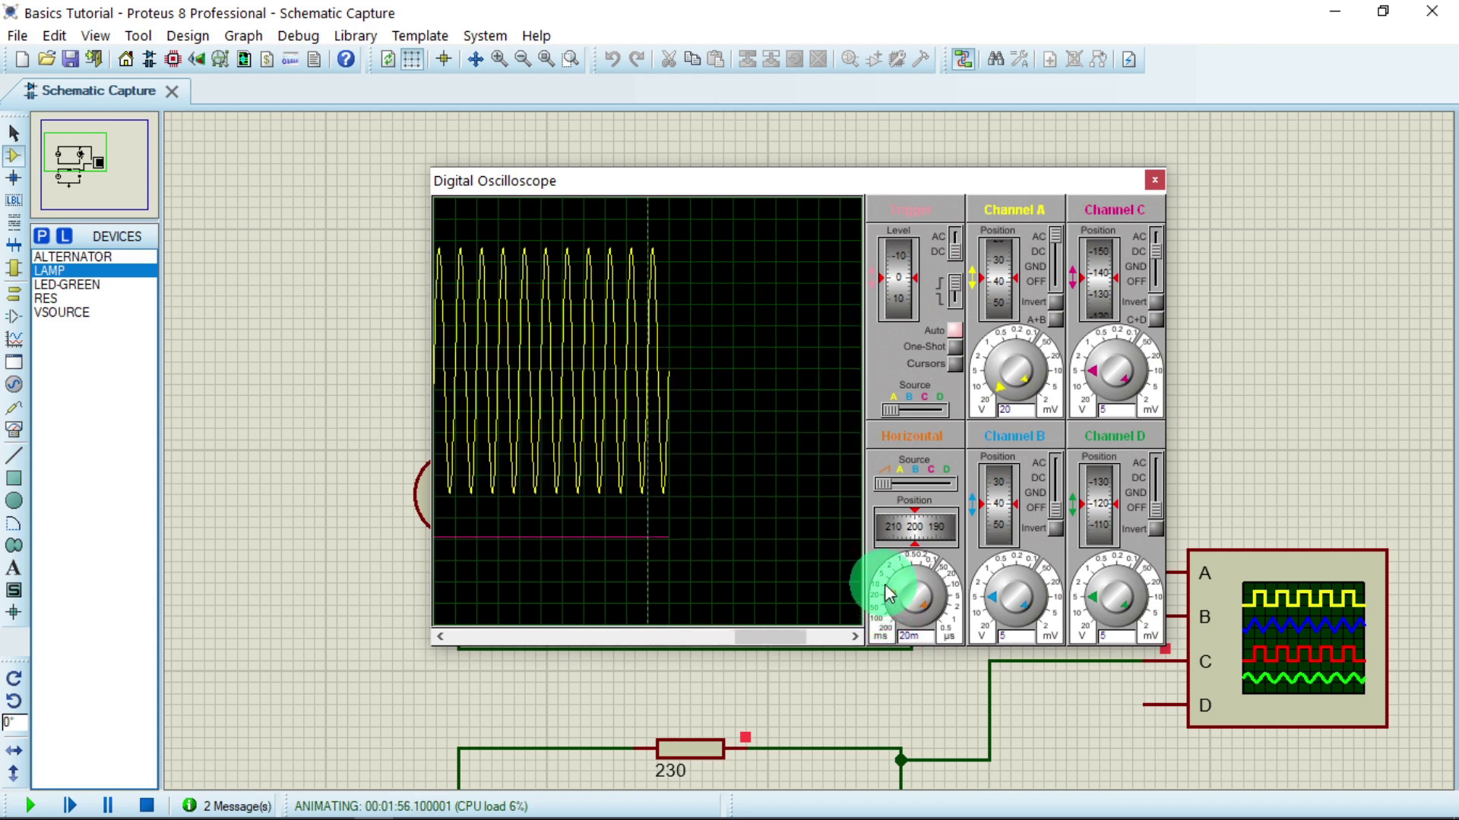
left_click(886, 594)
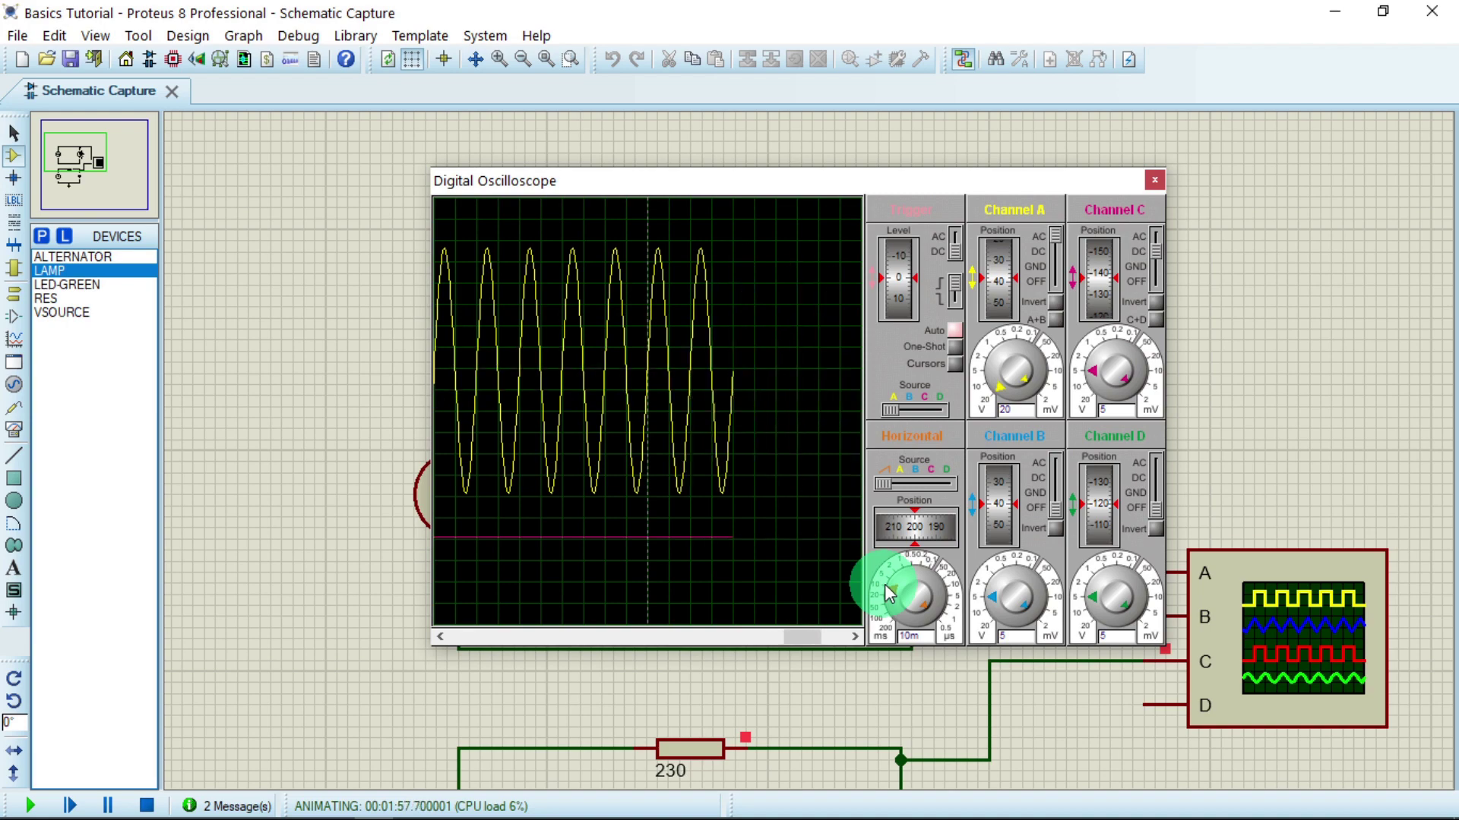
left_click(889, 589)
right_click(887, 581)
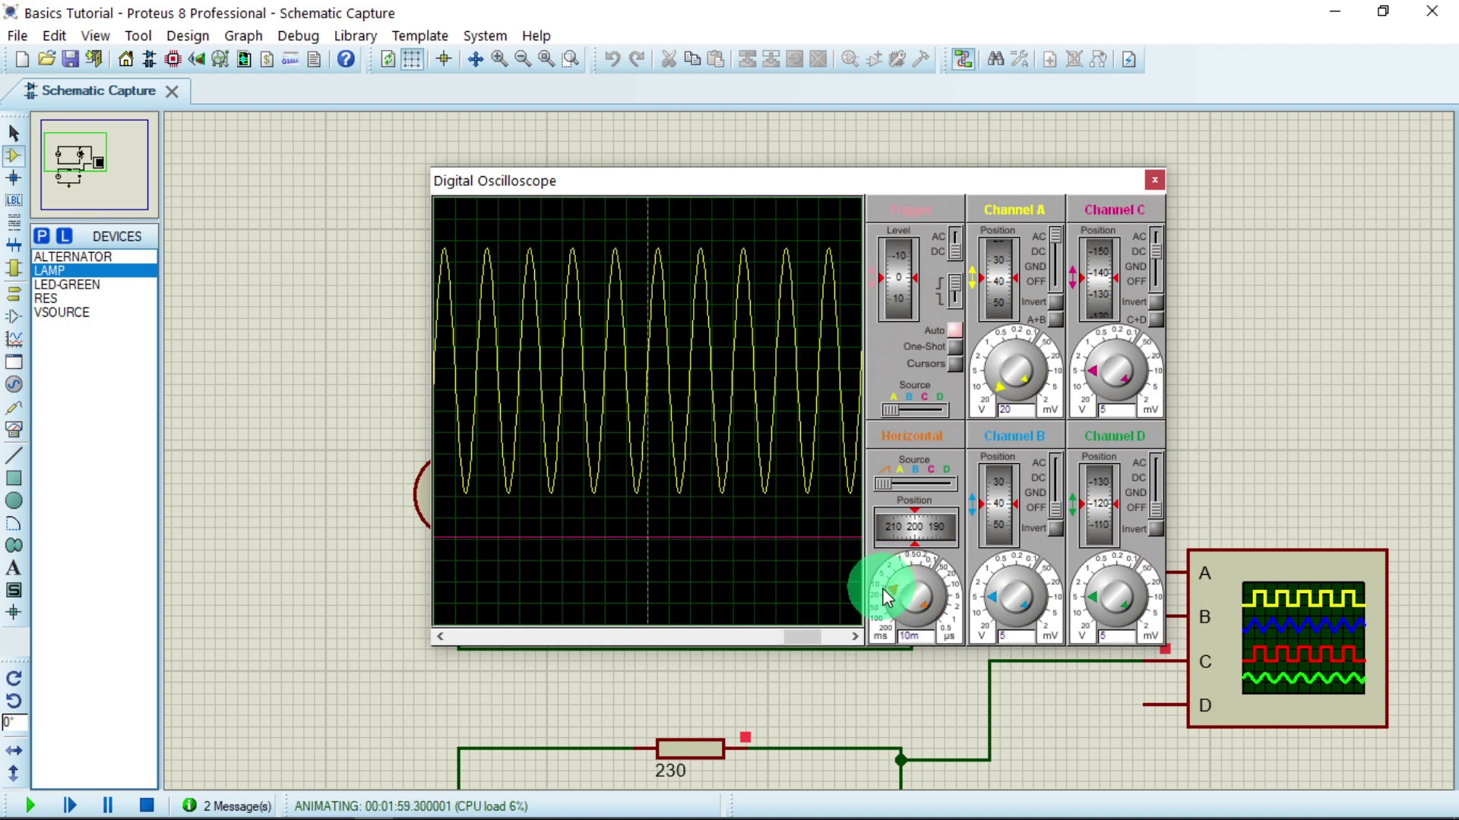
left_click_drag(905, 526, 937, 532)
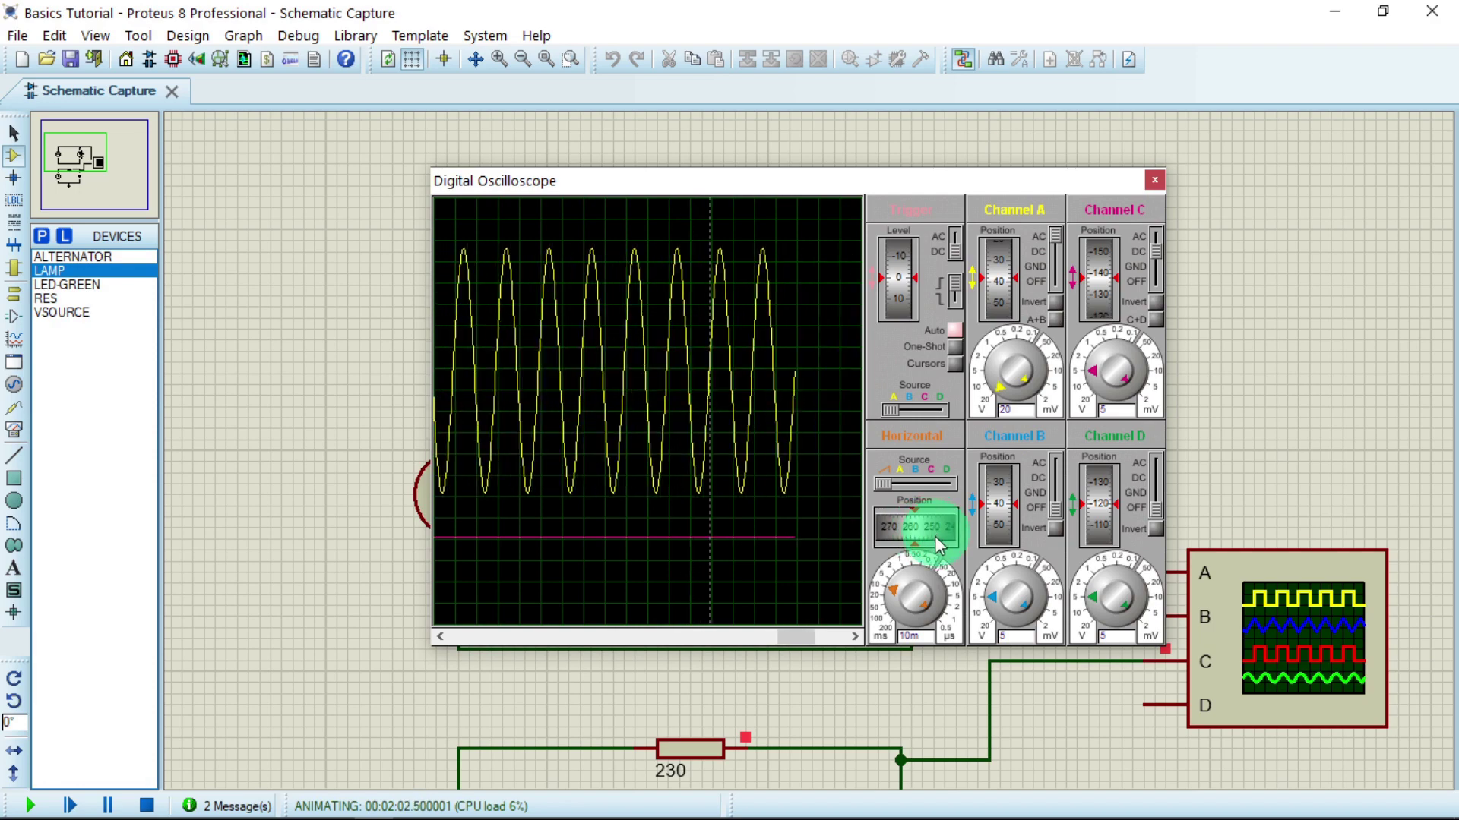
left_click(889, 592)
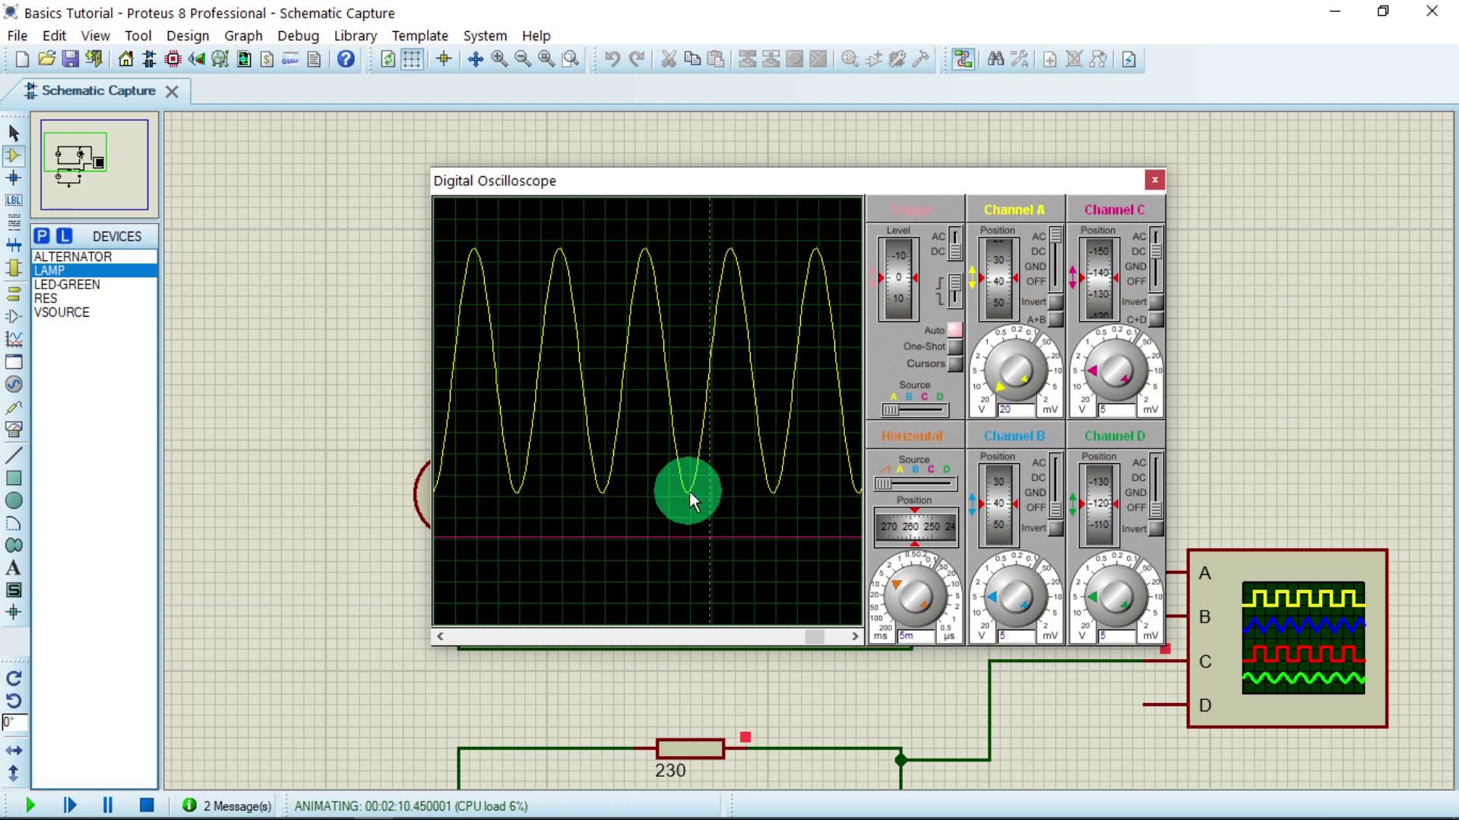
Step: Measure points on the channel A waveform with the oscilloscope cursors, and clear all the placed cursors
left_click(955, 363)
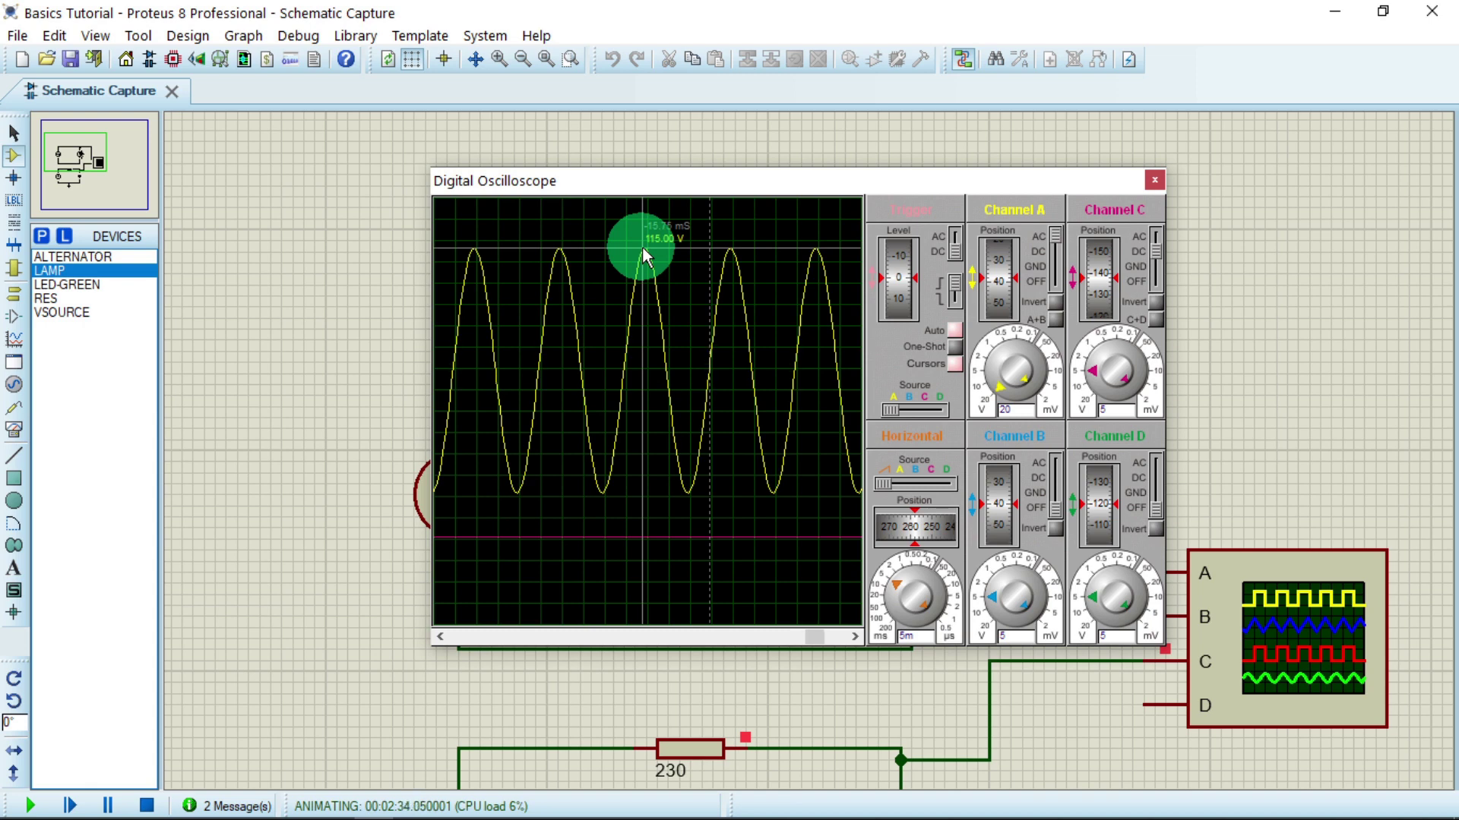
left_click_drag(645, 254, 791, 385)
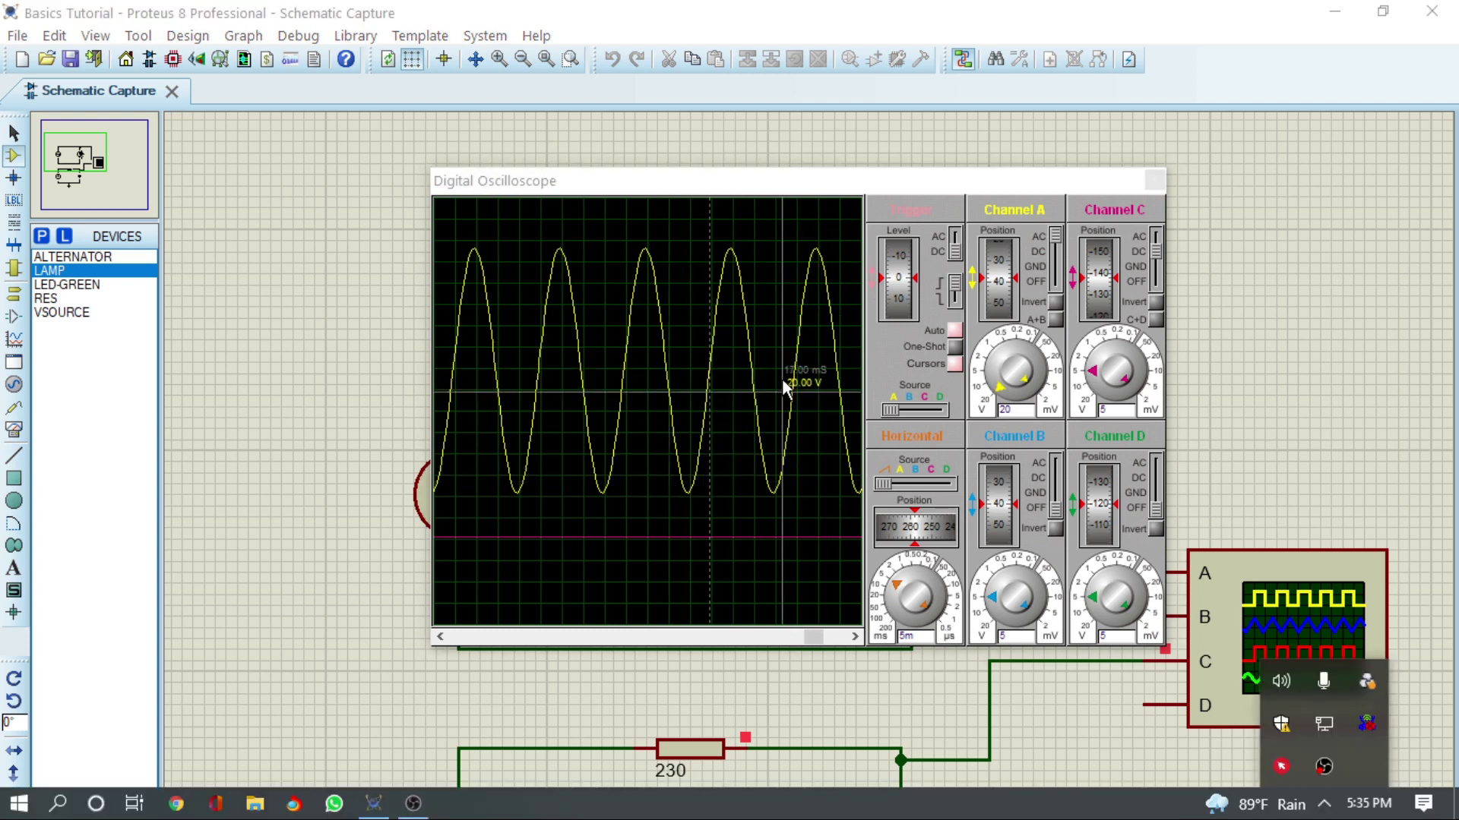
left_click(727, 251)
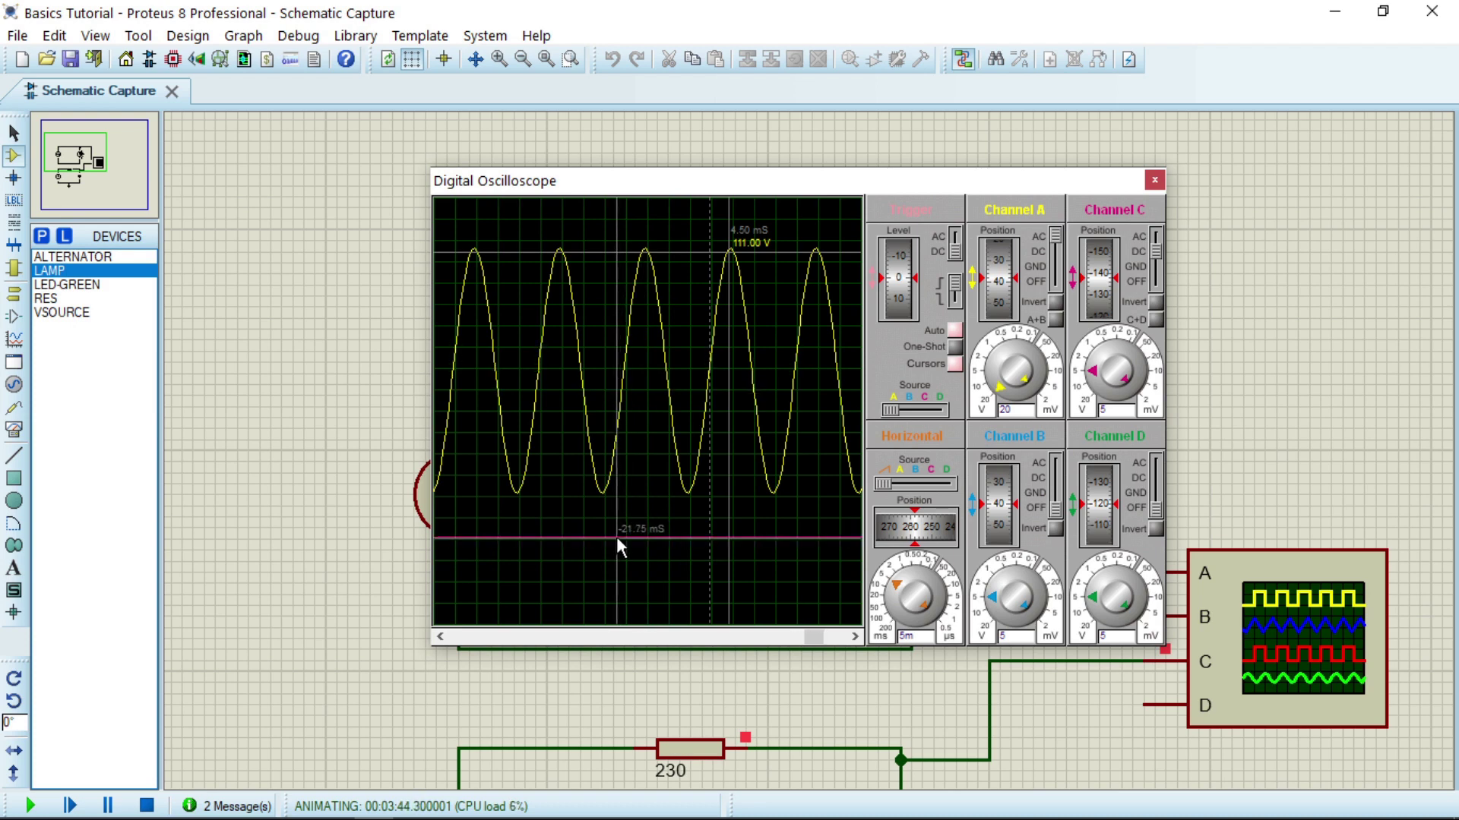
left_click(590, 431)
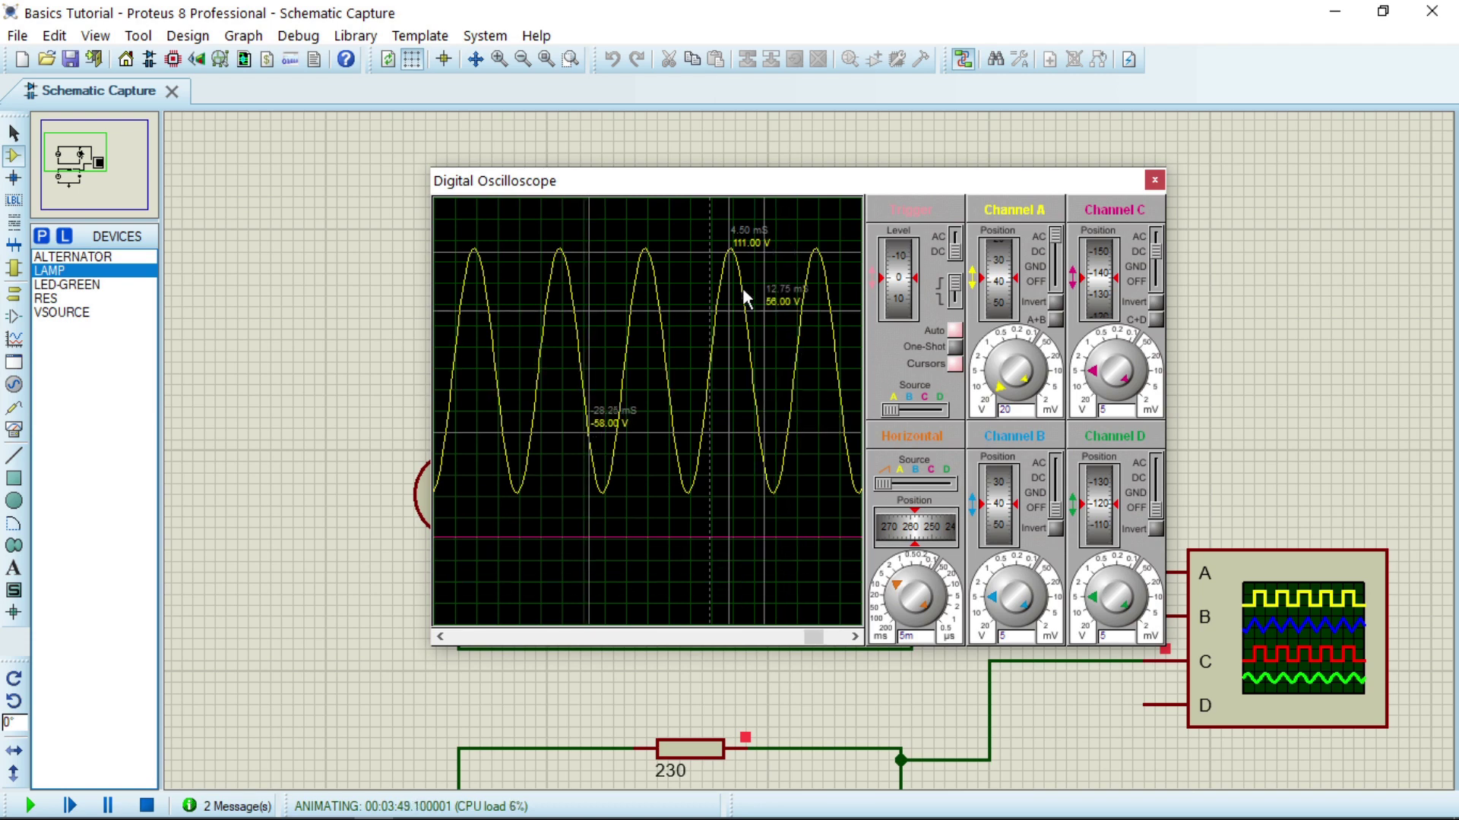
right_click(671, 327)
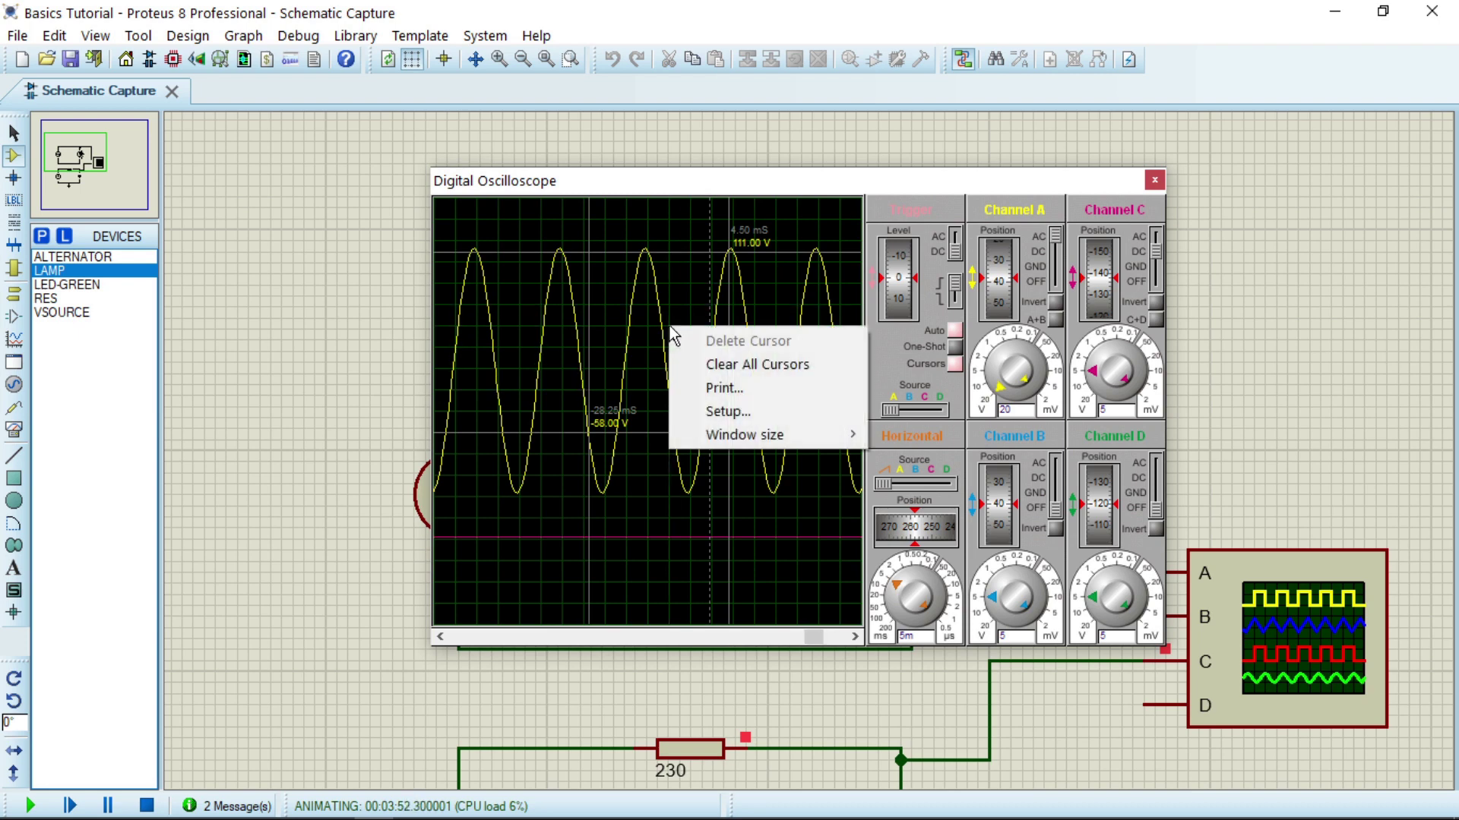
left_click(746, 368)
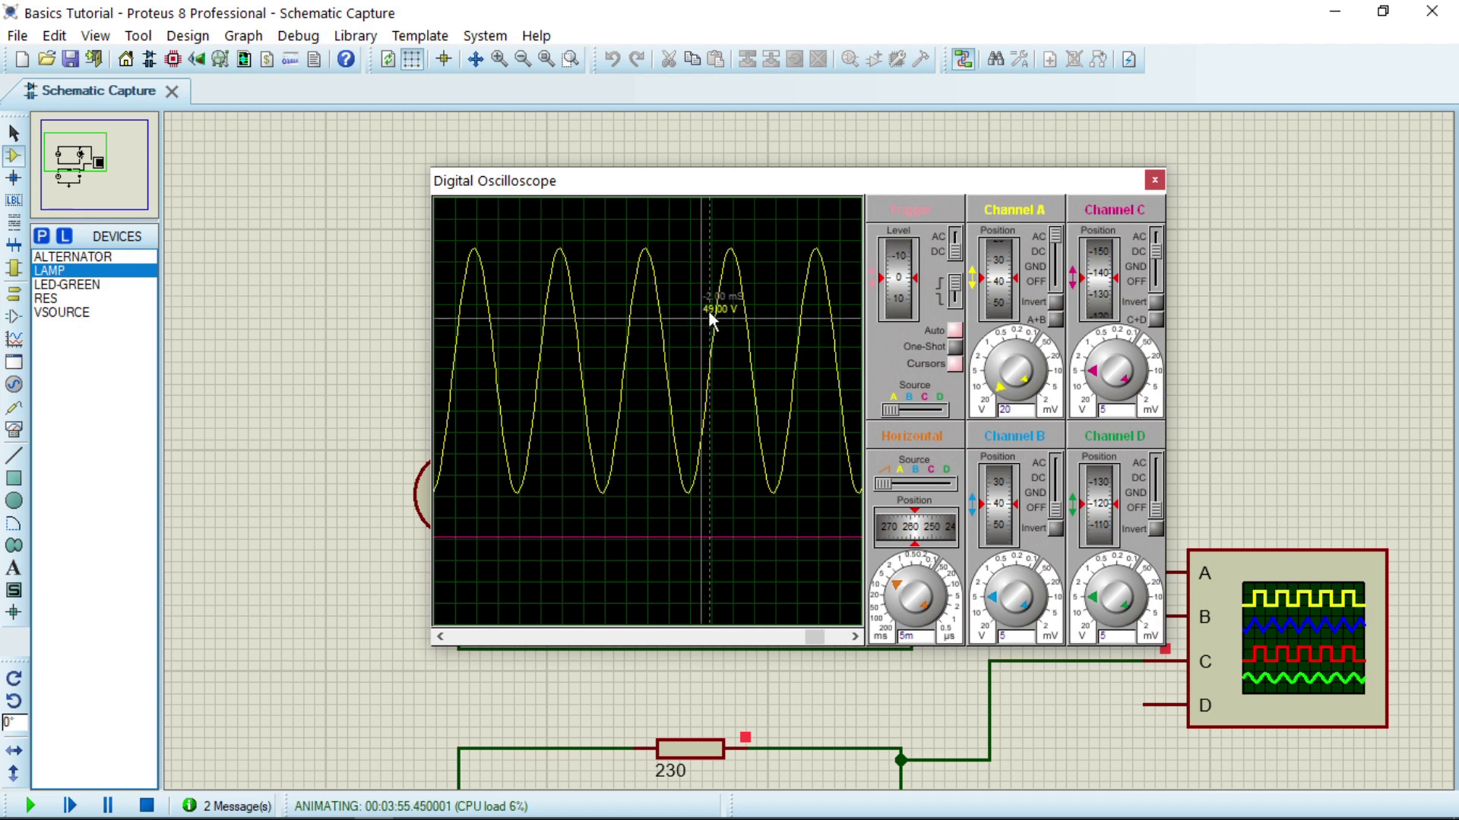
Step: Open the print settings for the oscilloscope waveform and close them without printing
right_click(667, 307)
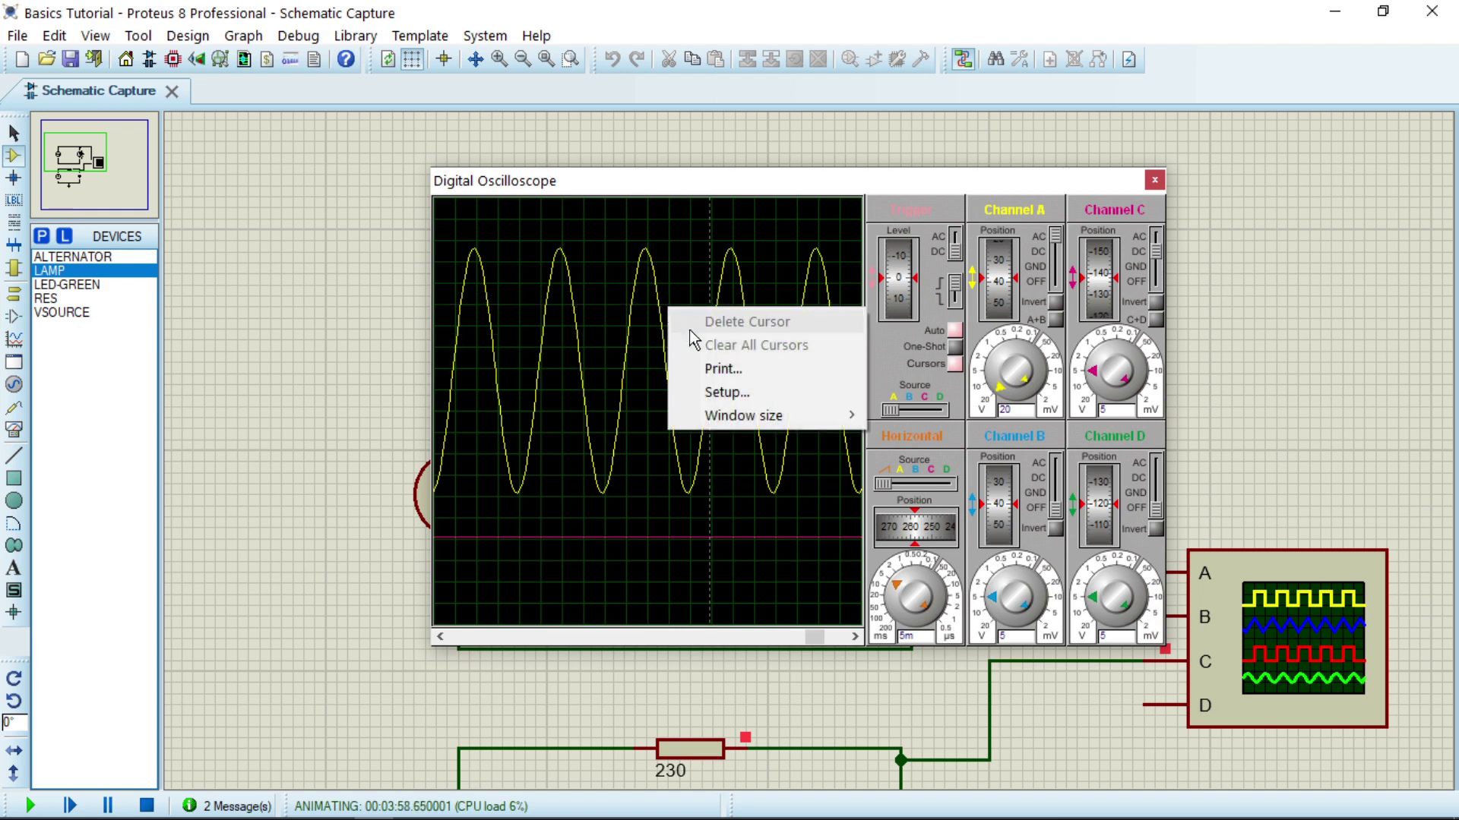
left_click(731, 371)
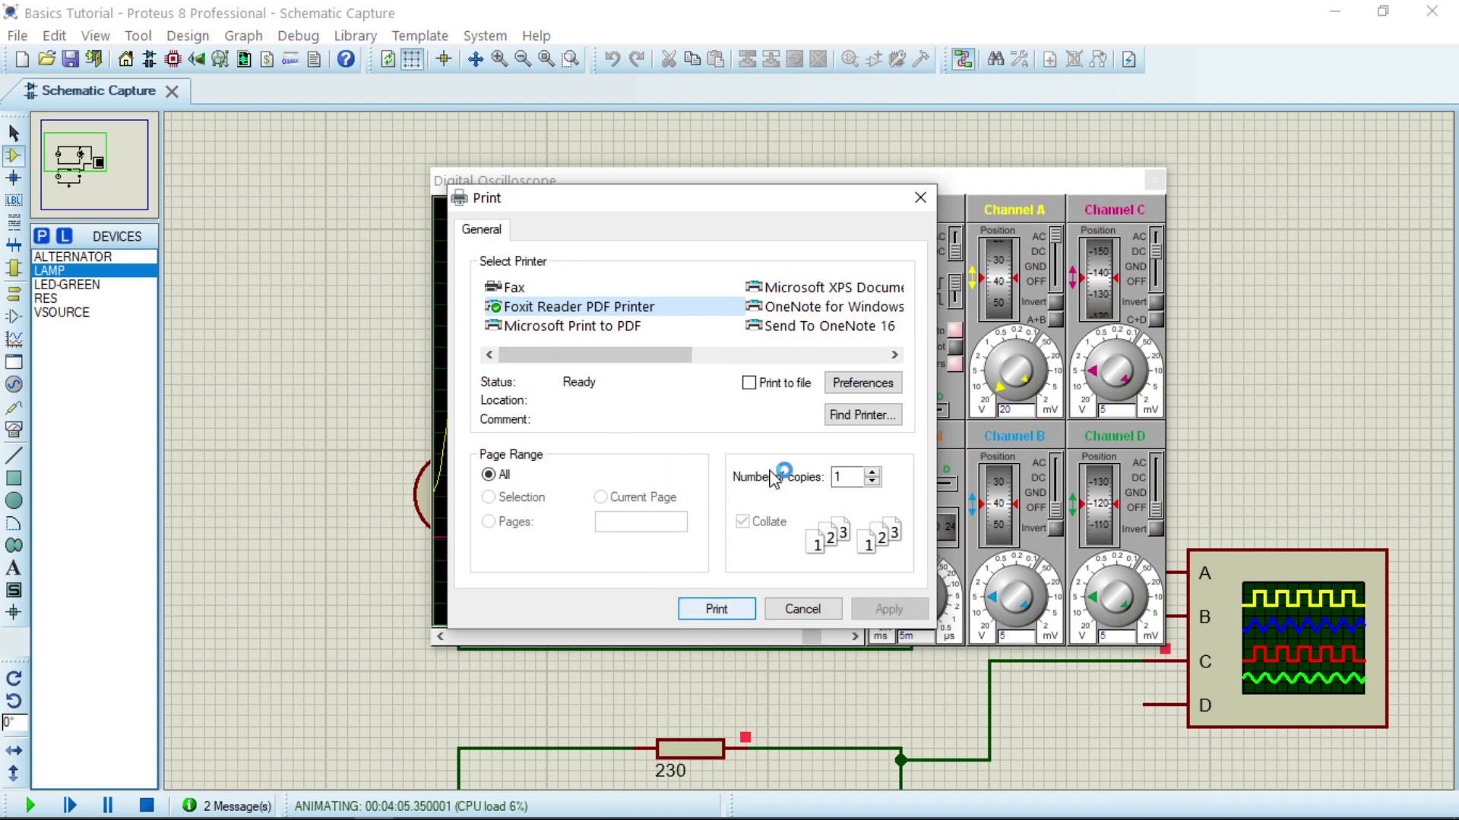
left_click(921, 194)
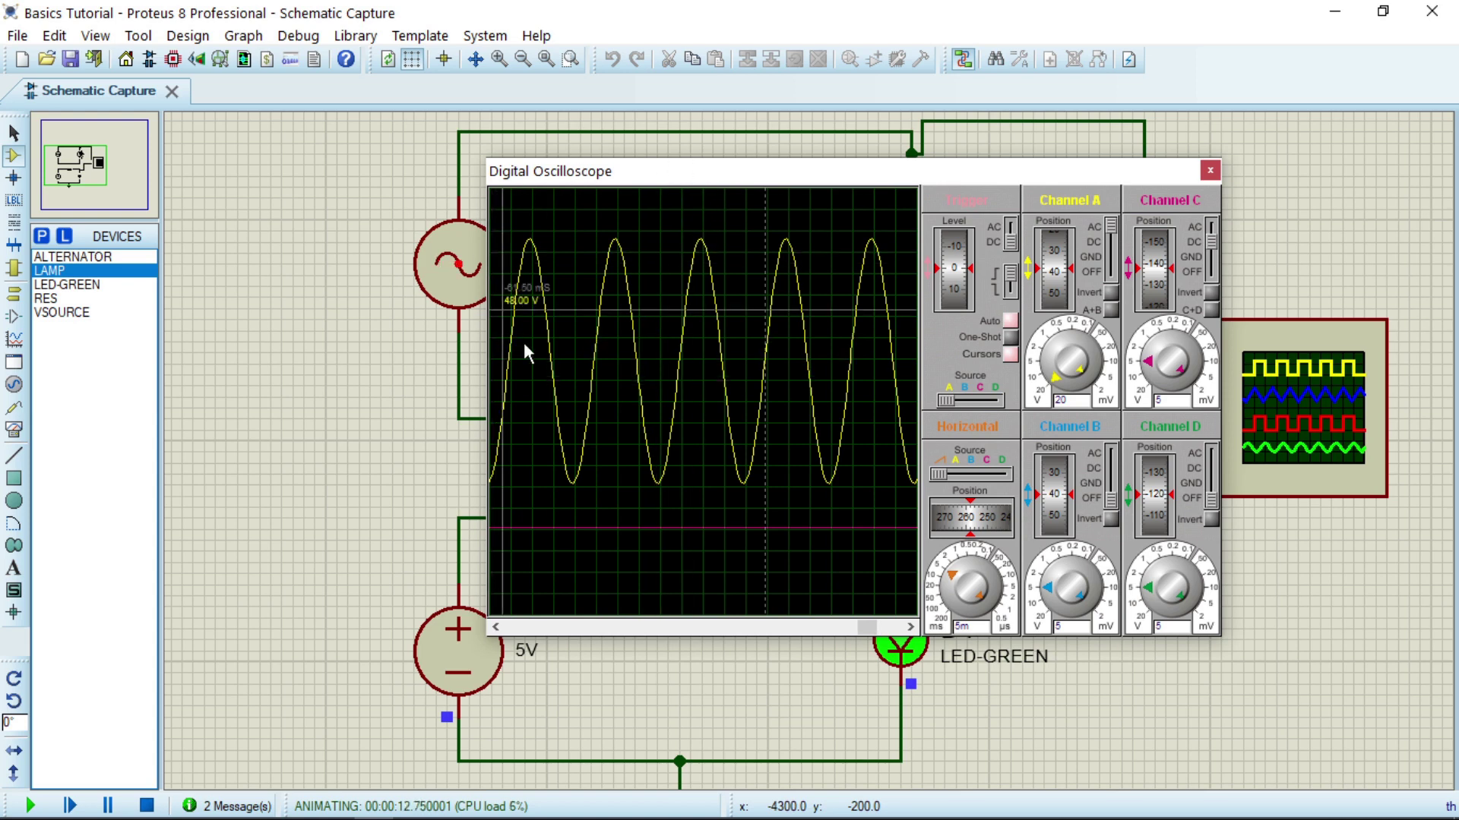
Step: Set the oscilloscope's window size to x2 and restart the simulation to apply it
right_click(655, 314)
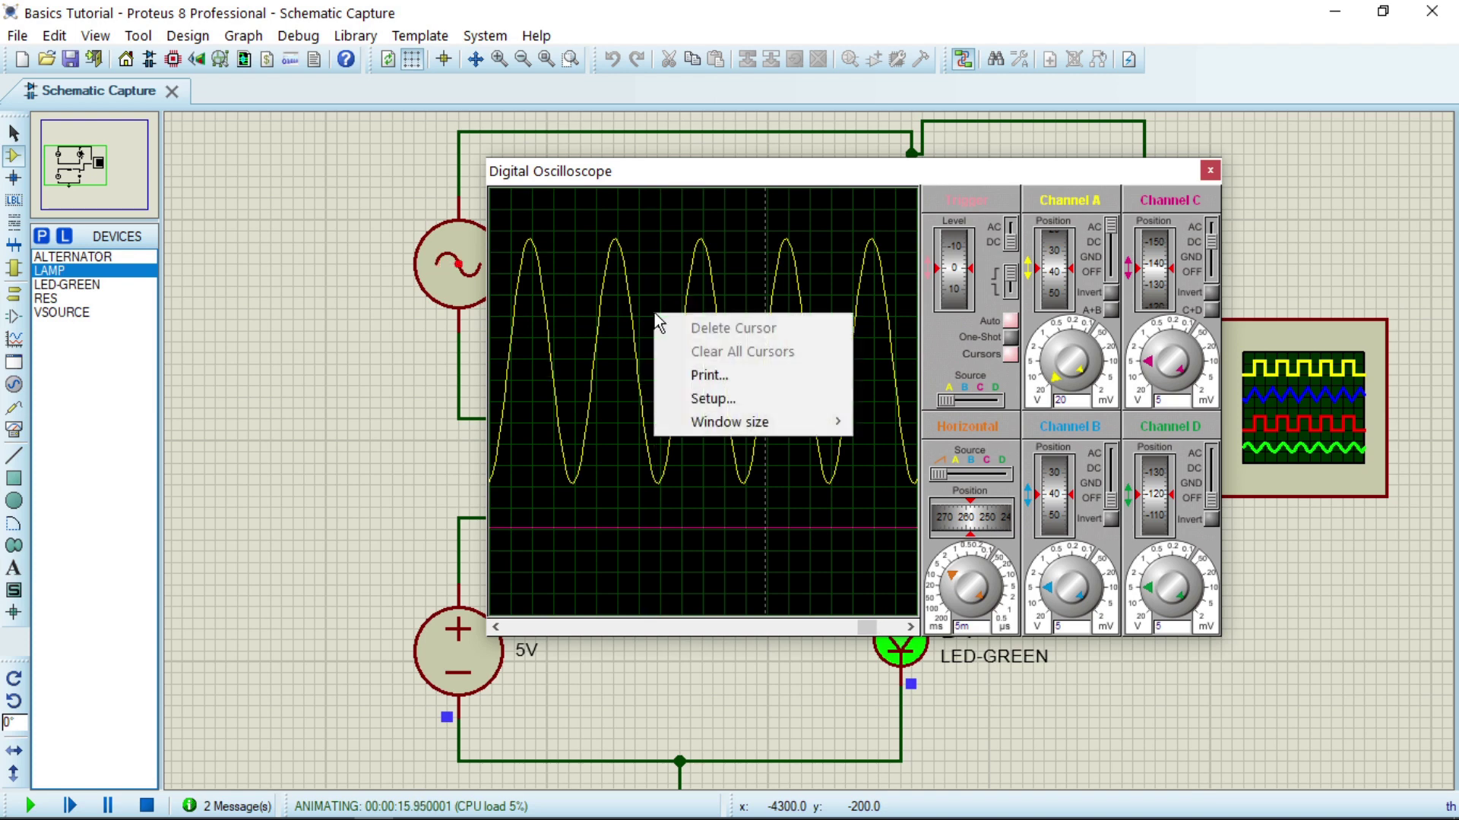
mouse_move(804, 433)
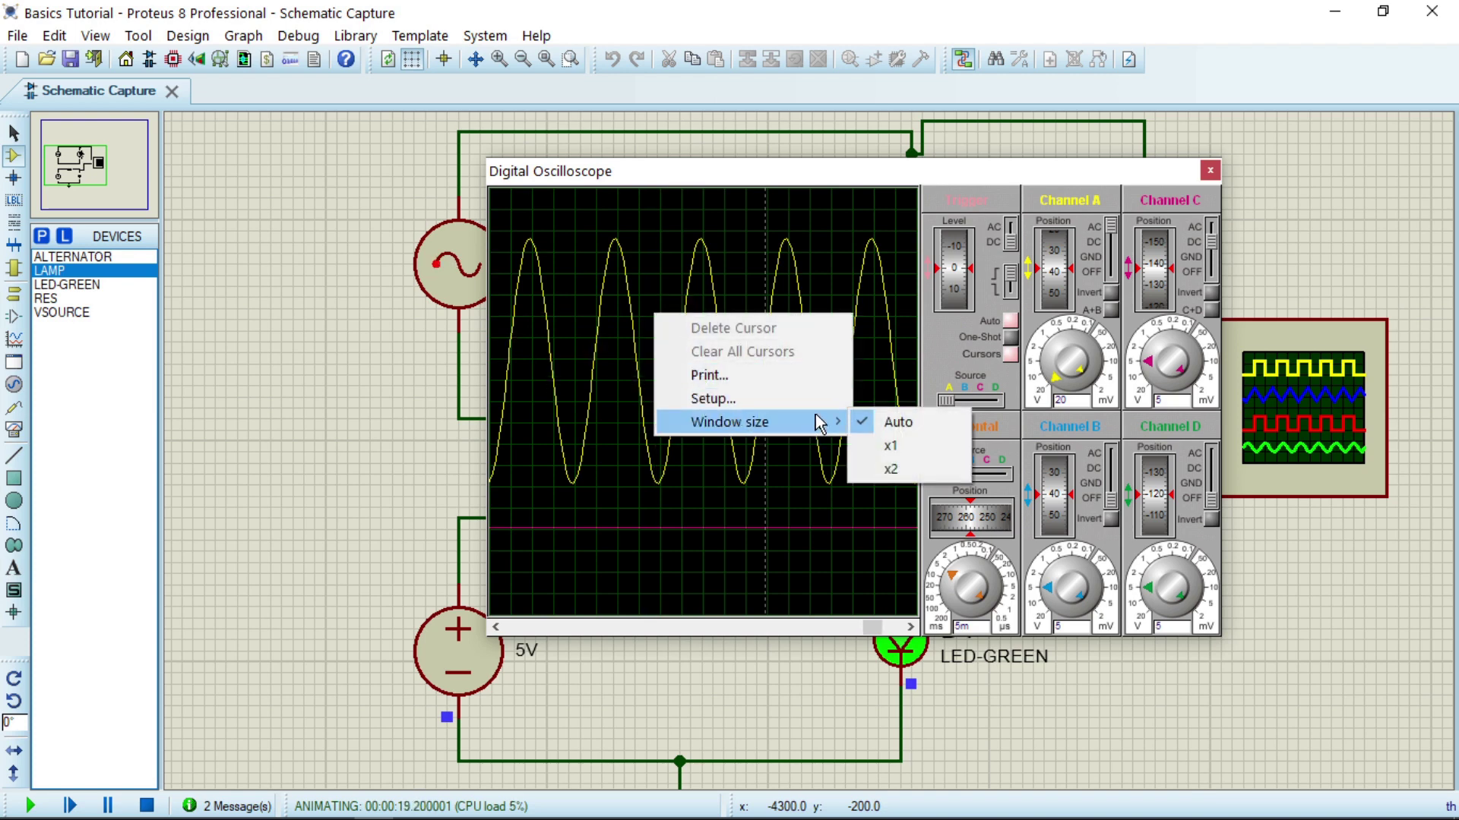
left_click(889, 471)
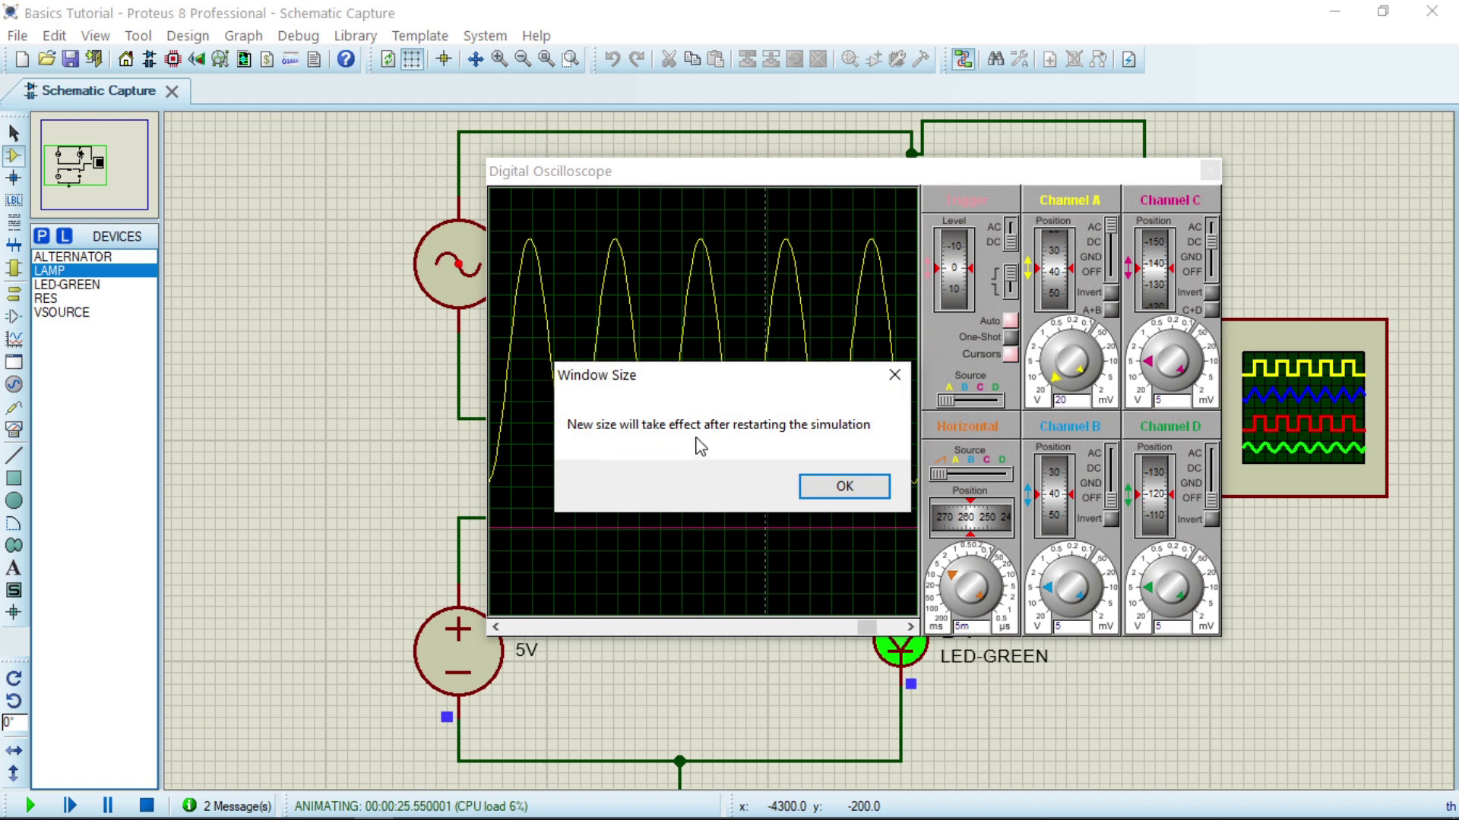
left_click(841, 490)
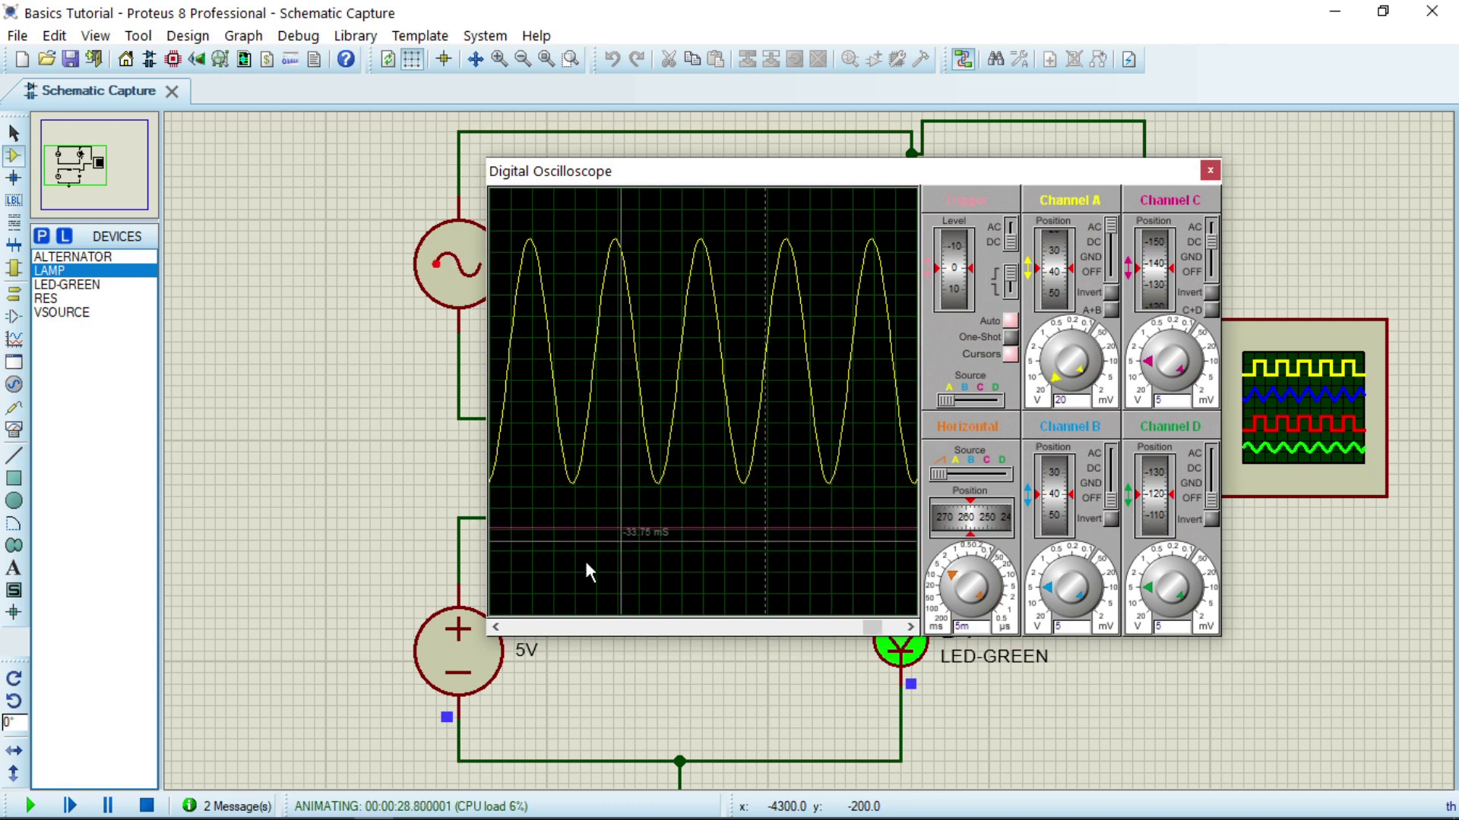
mouse_move(146, 806)
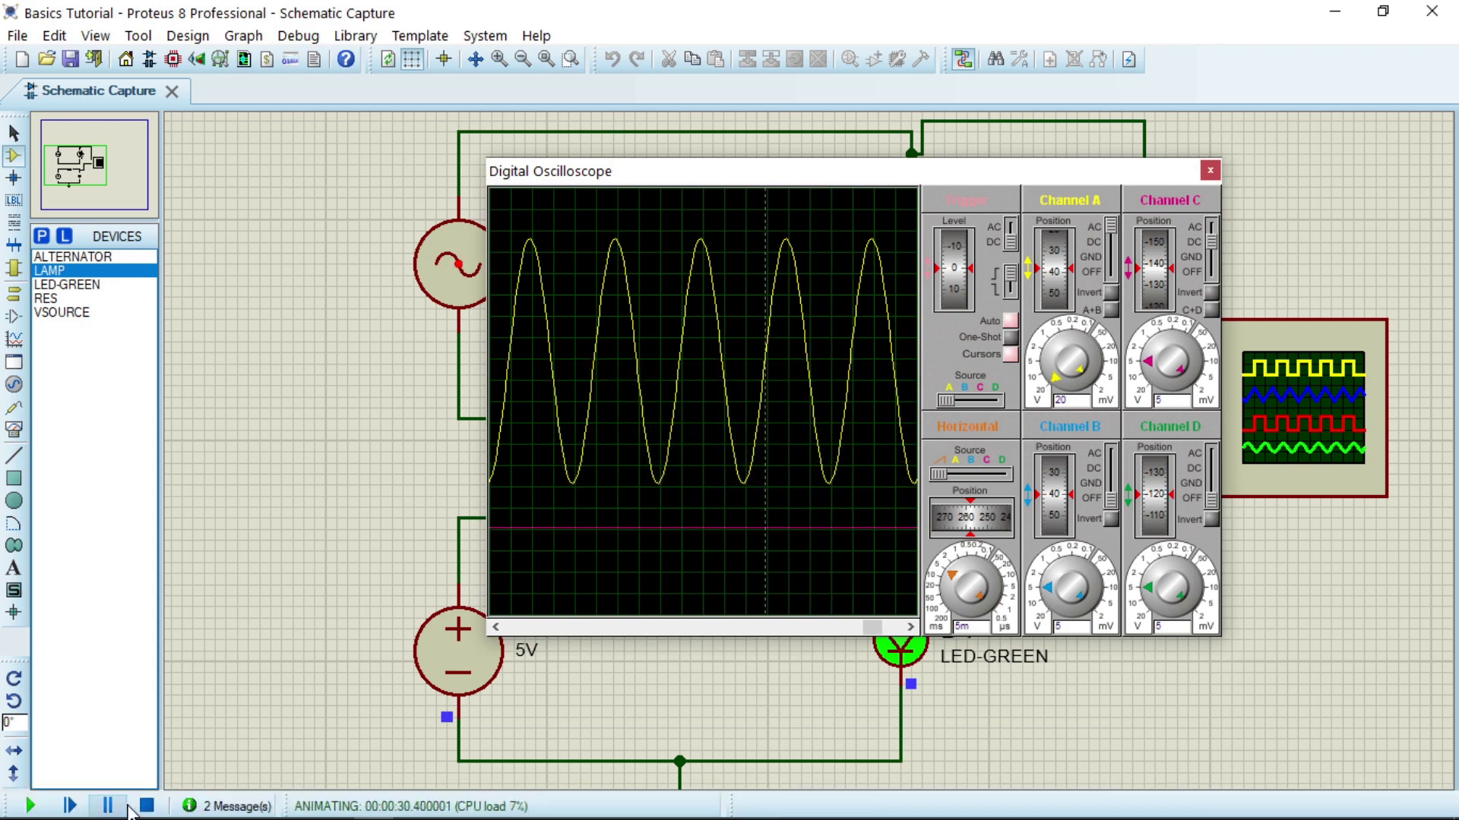
left_click(147, 804)
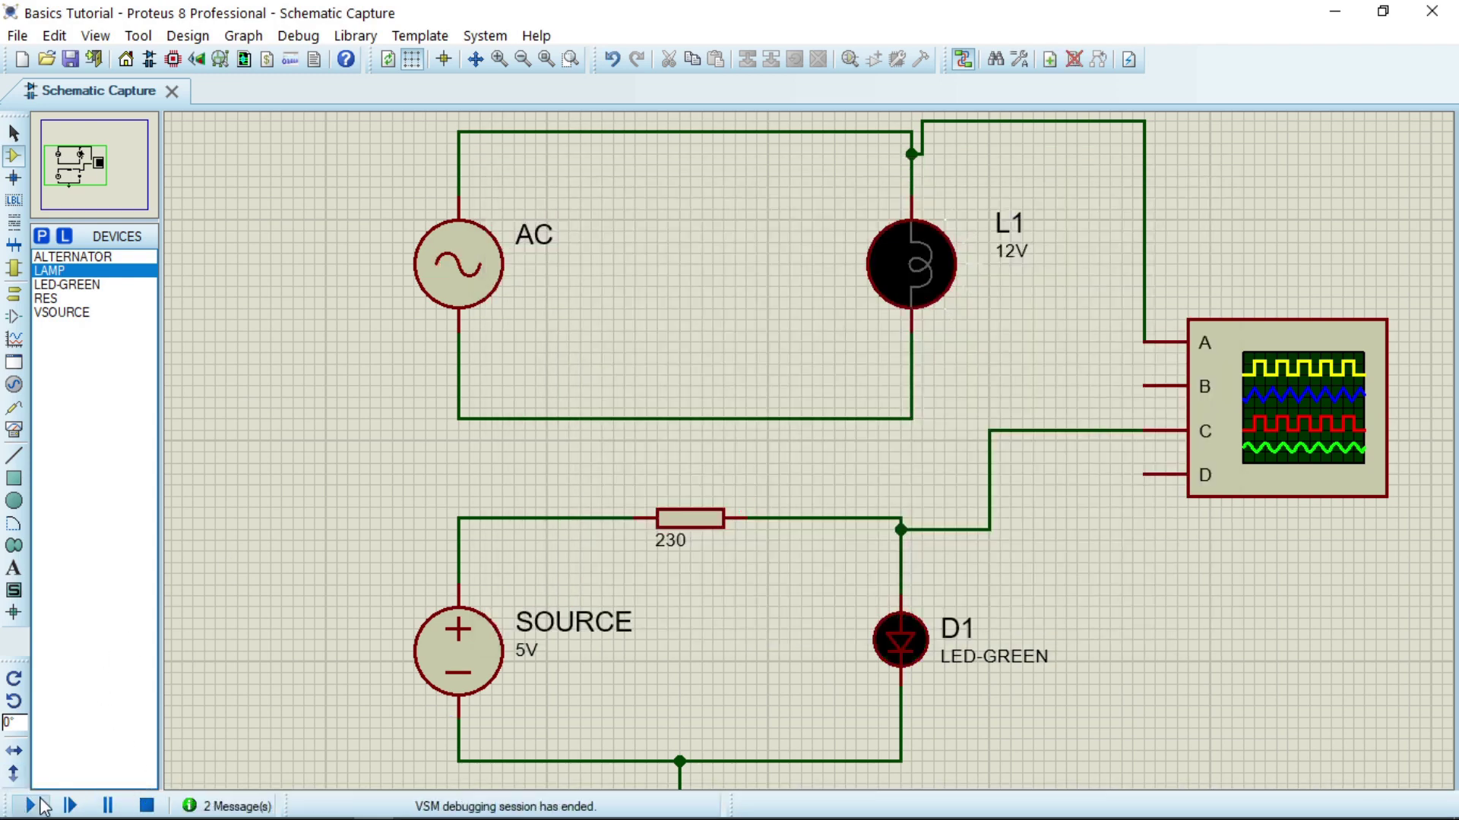
left_click(32, 805)
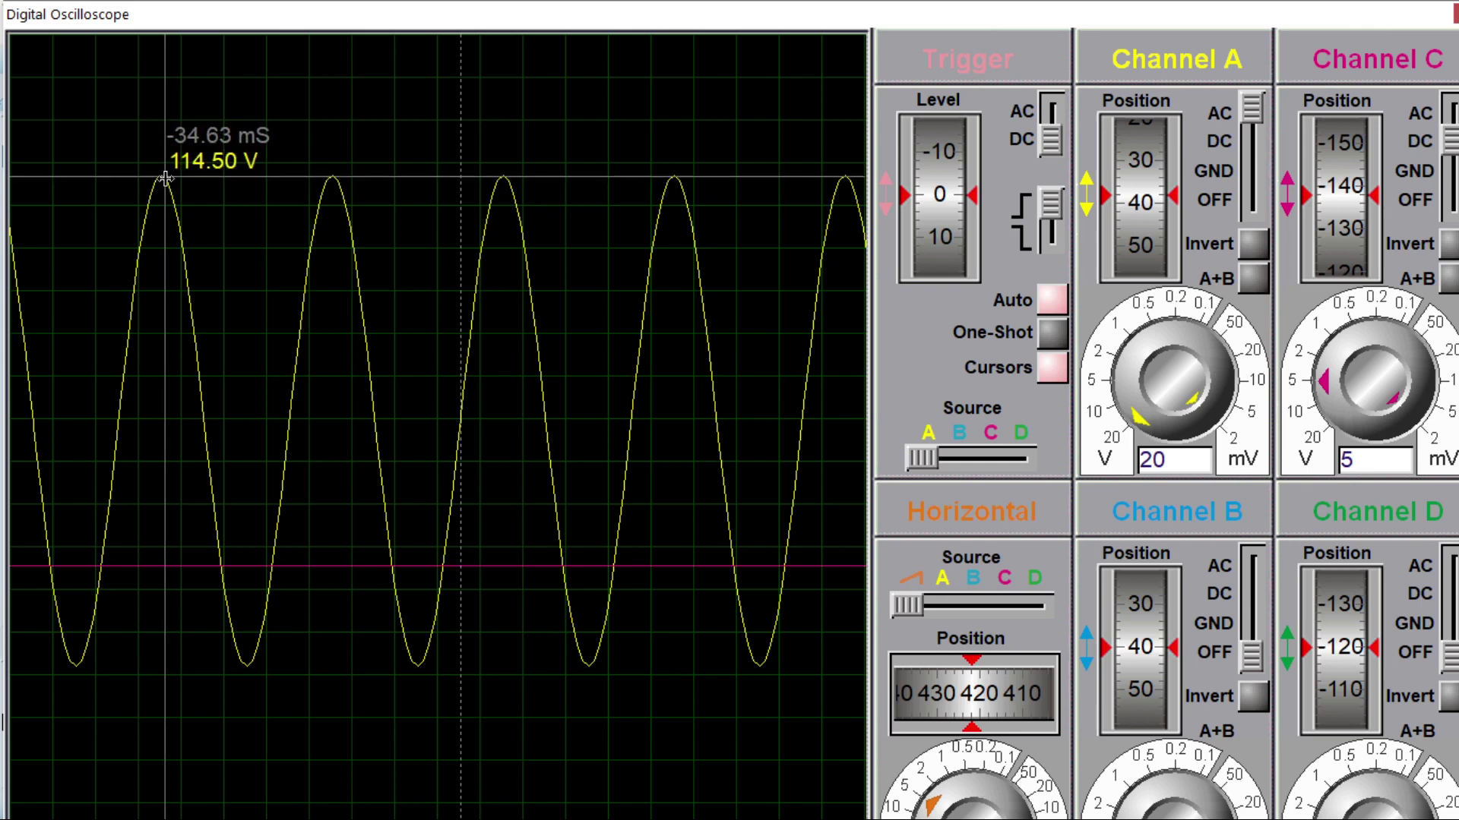
Step: Place cursors on a peak, a trough and several intermediate points of the channel A waveform, and on the channel C line
left_click(166, 179)
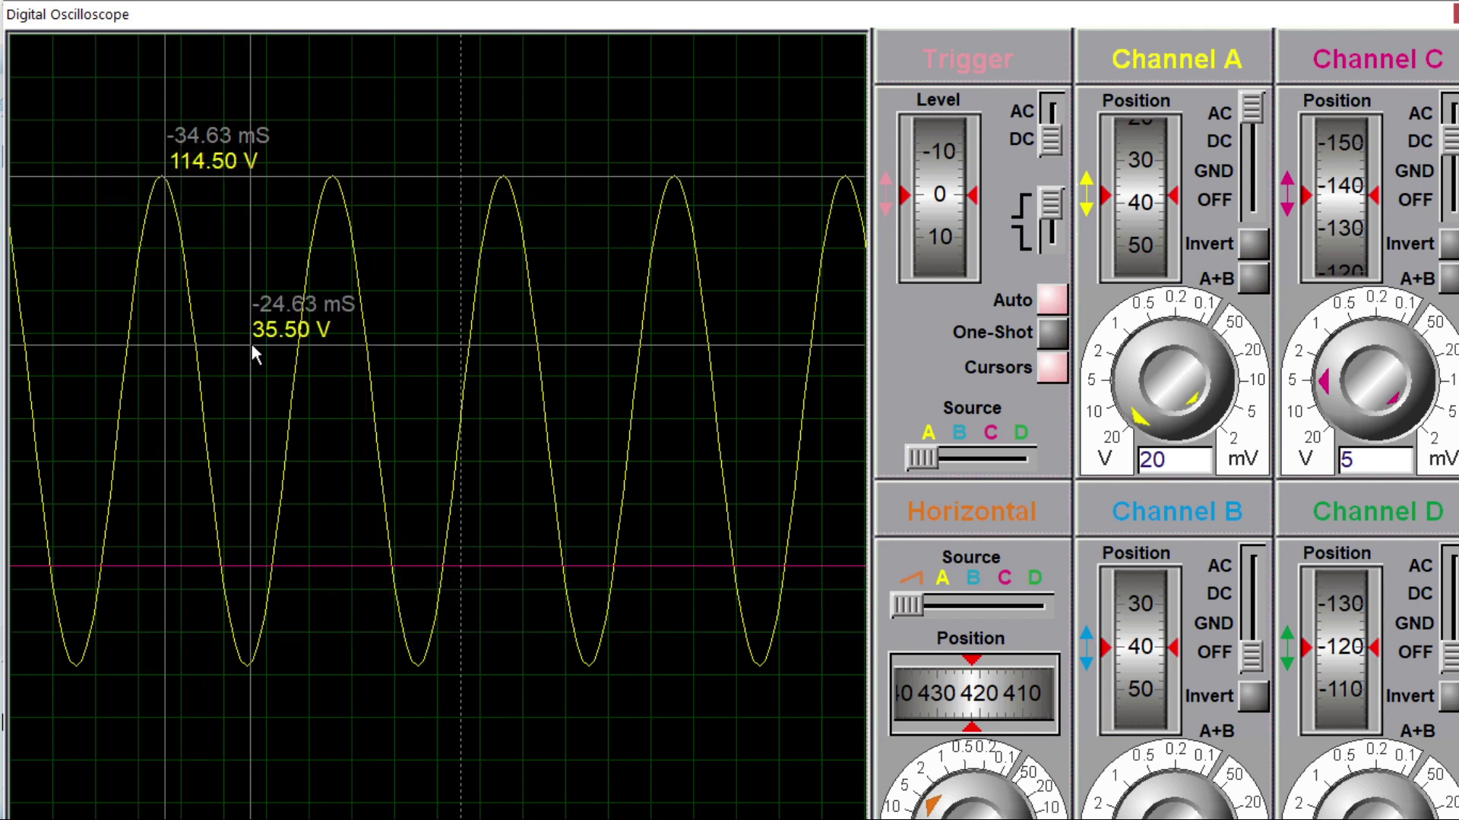
left_click(416, 664)
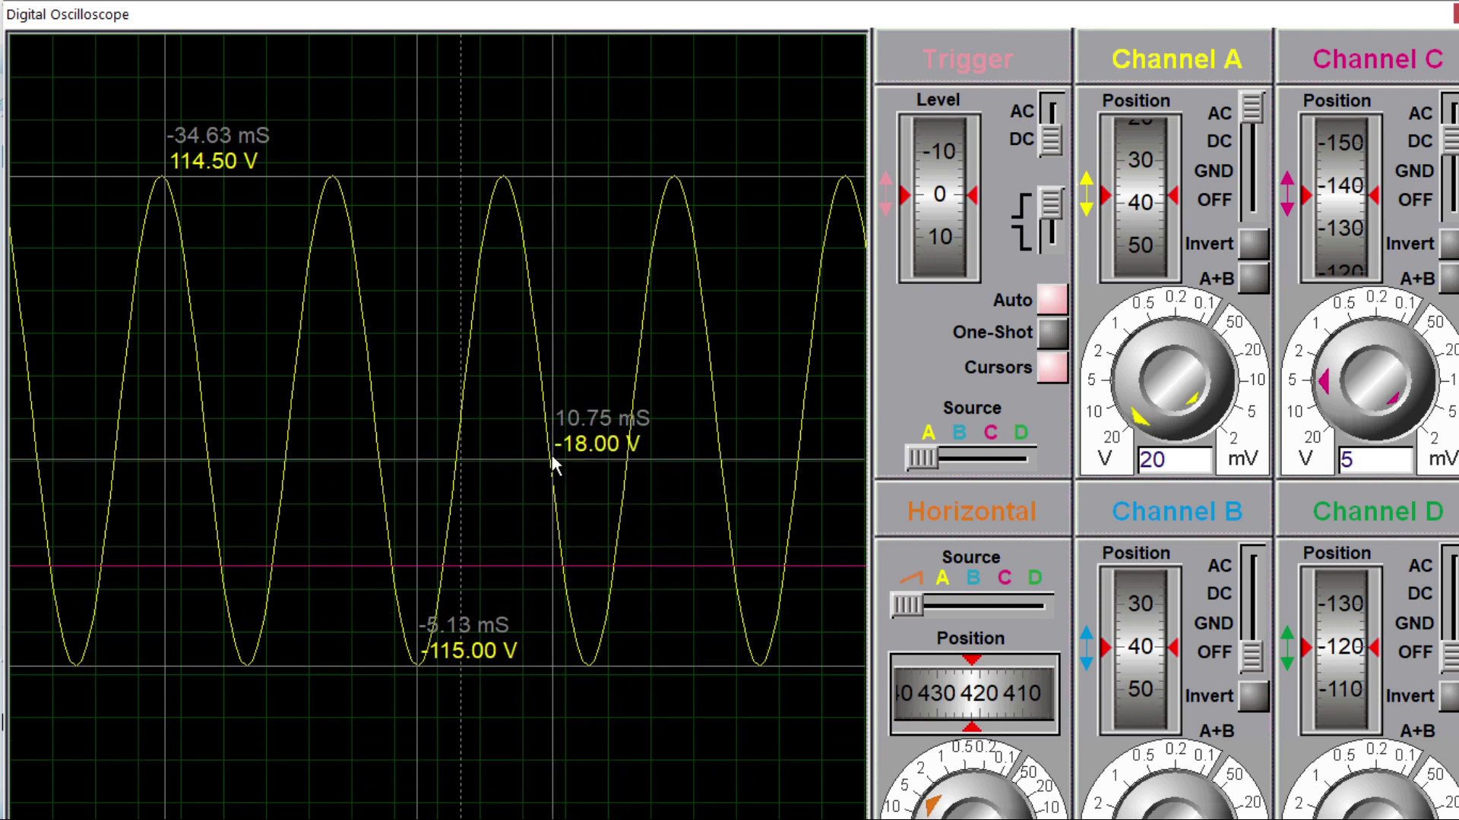
left_click(543, 418)
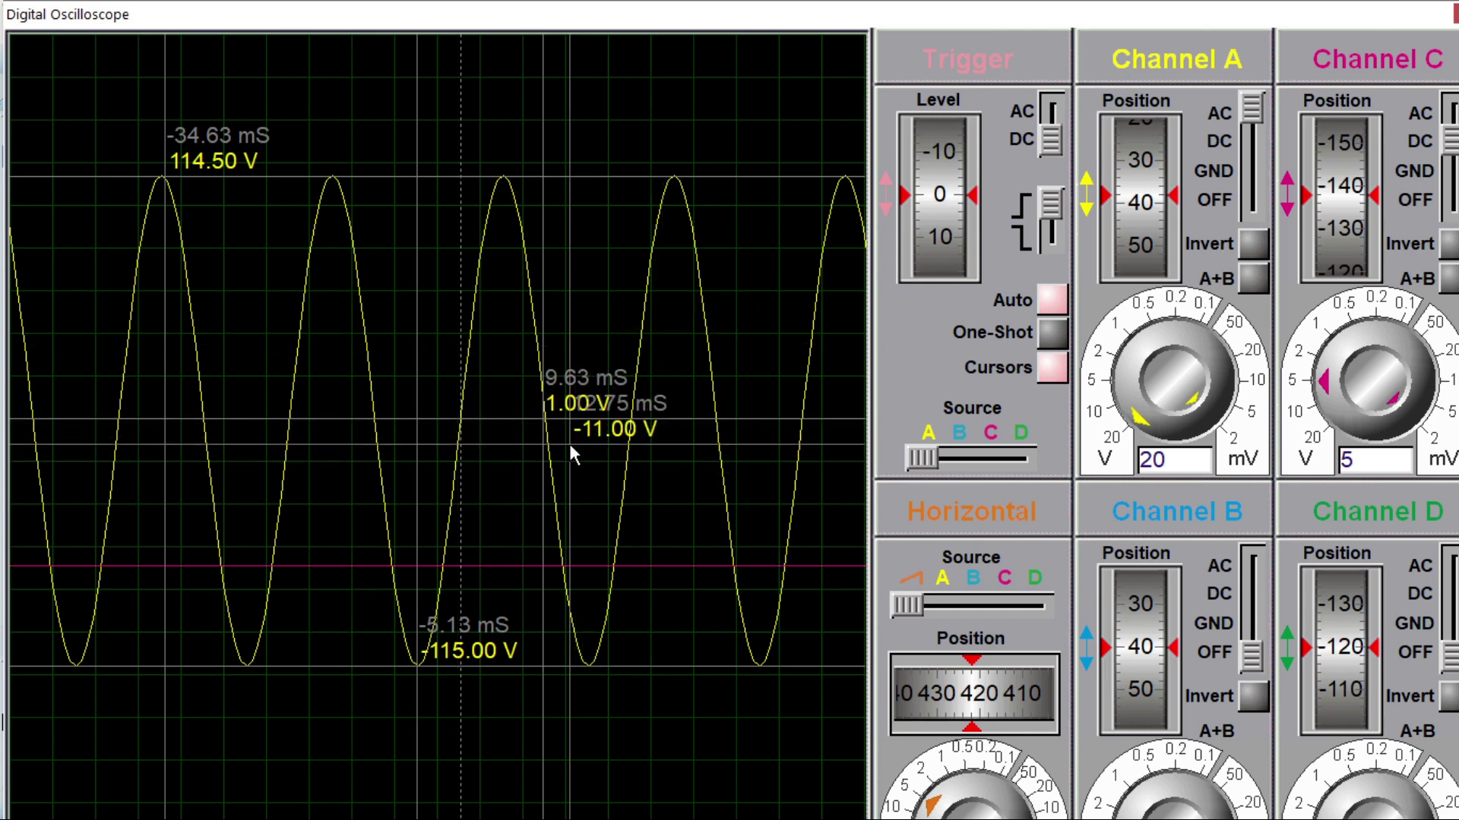
left_click(706, 332)
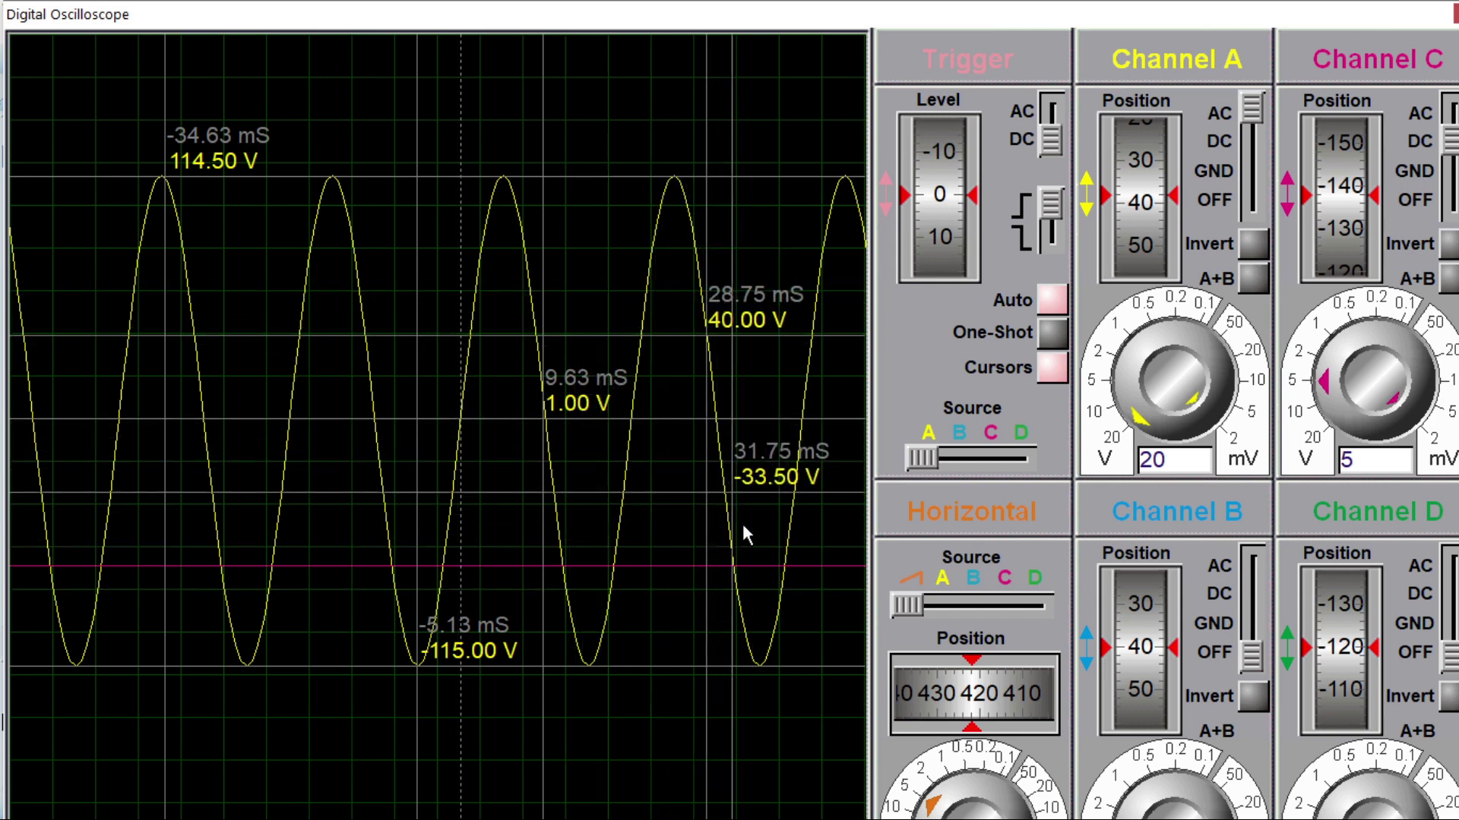
left_click(738, 597)
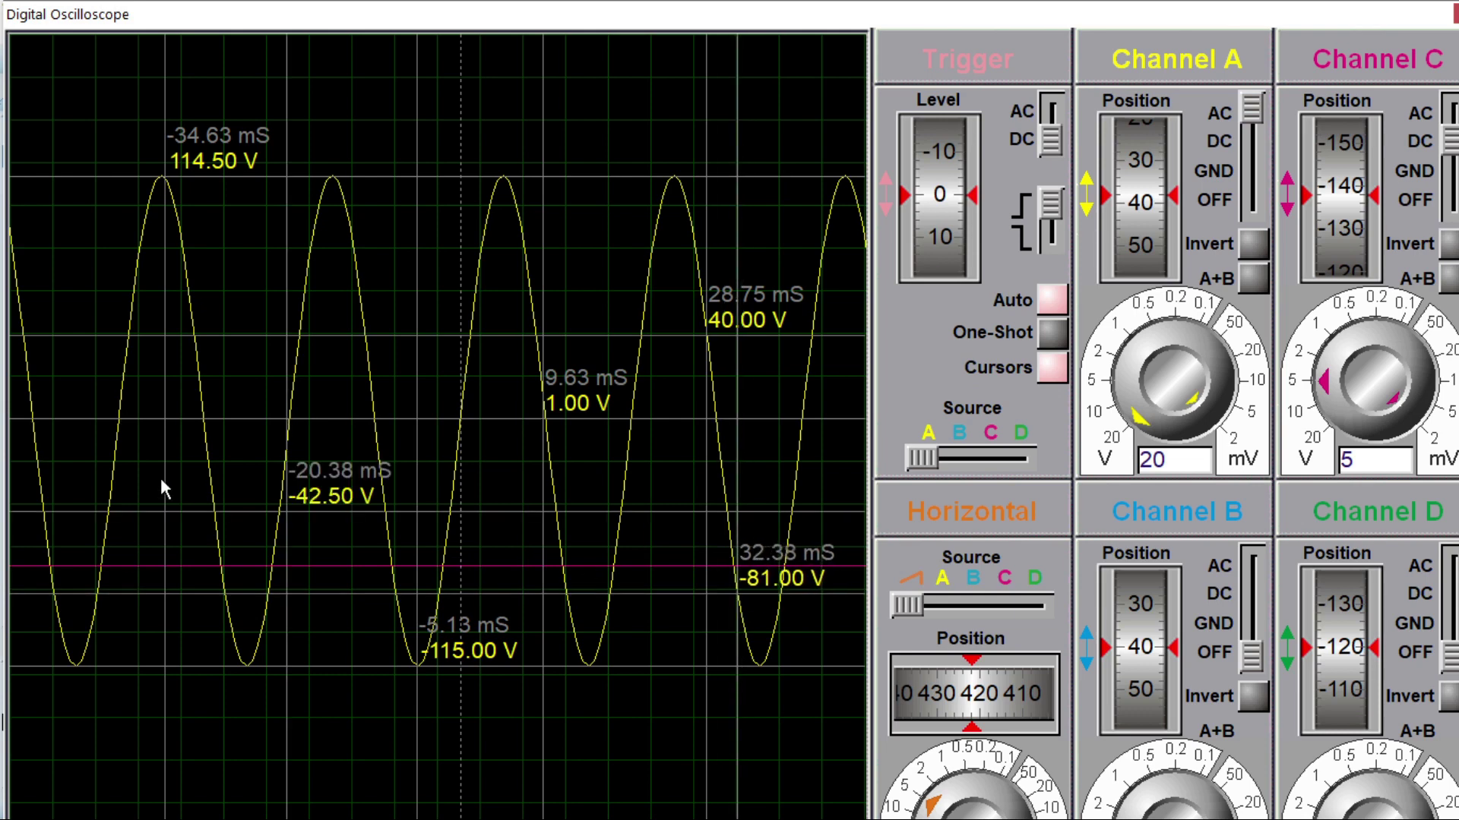
left_click(126, 354)
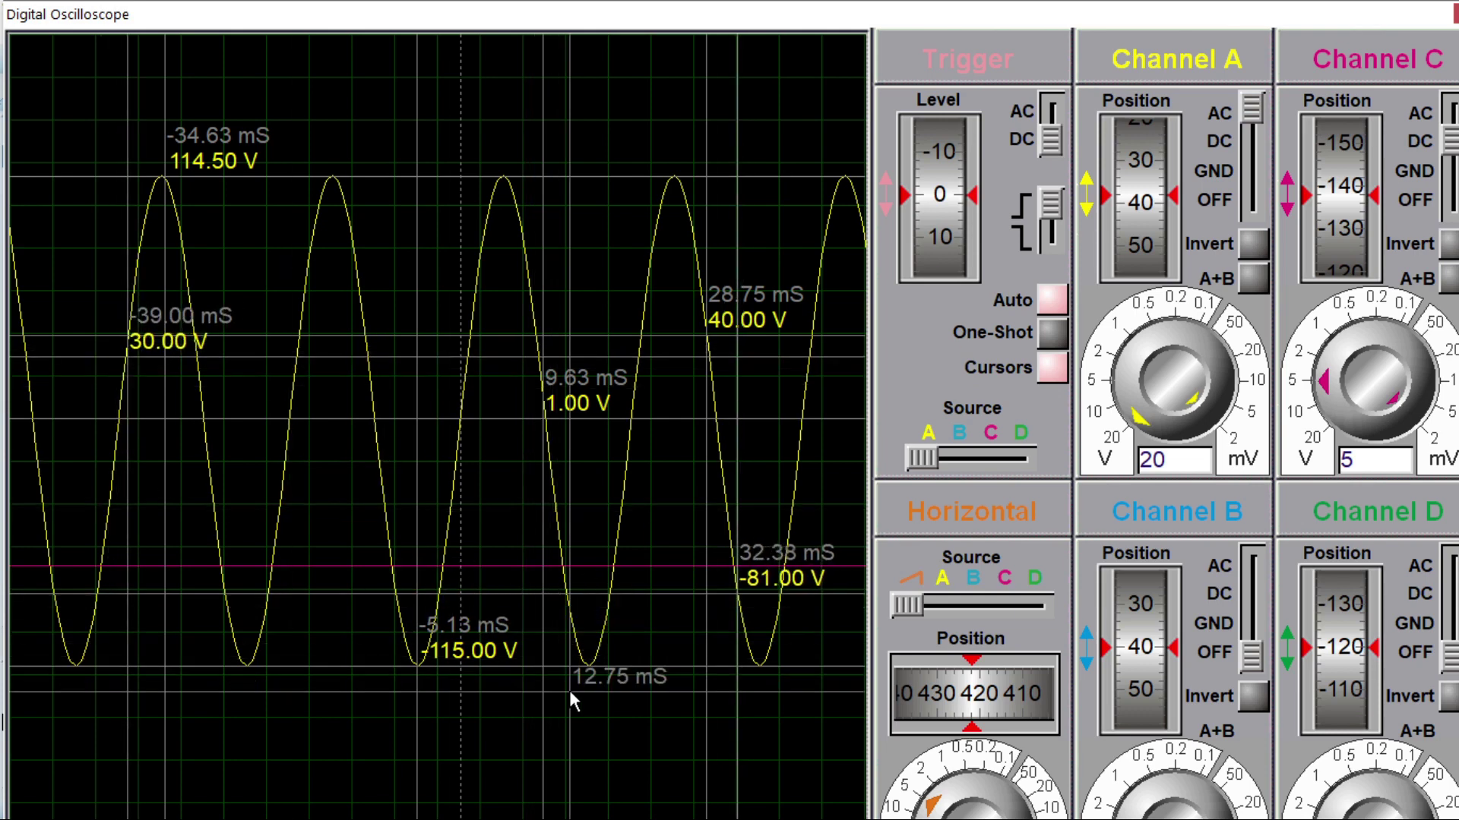
left_click(510, 563)
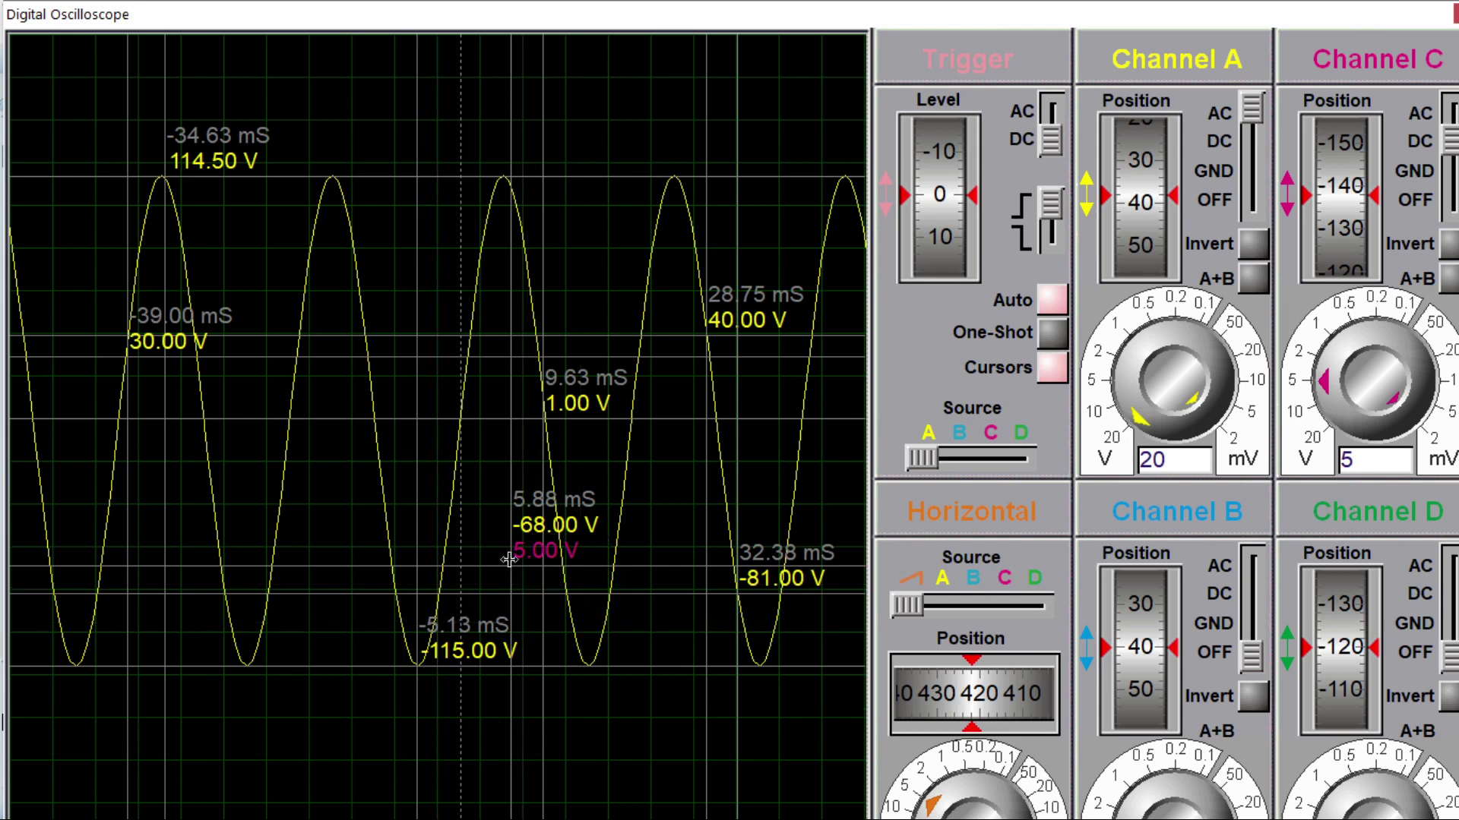
Step: Open the print settings for the waveform with its placed cursors and close them without printing
right_click(606, 694)
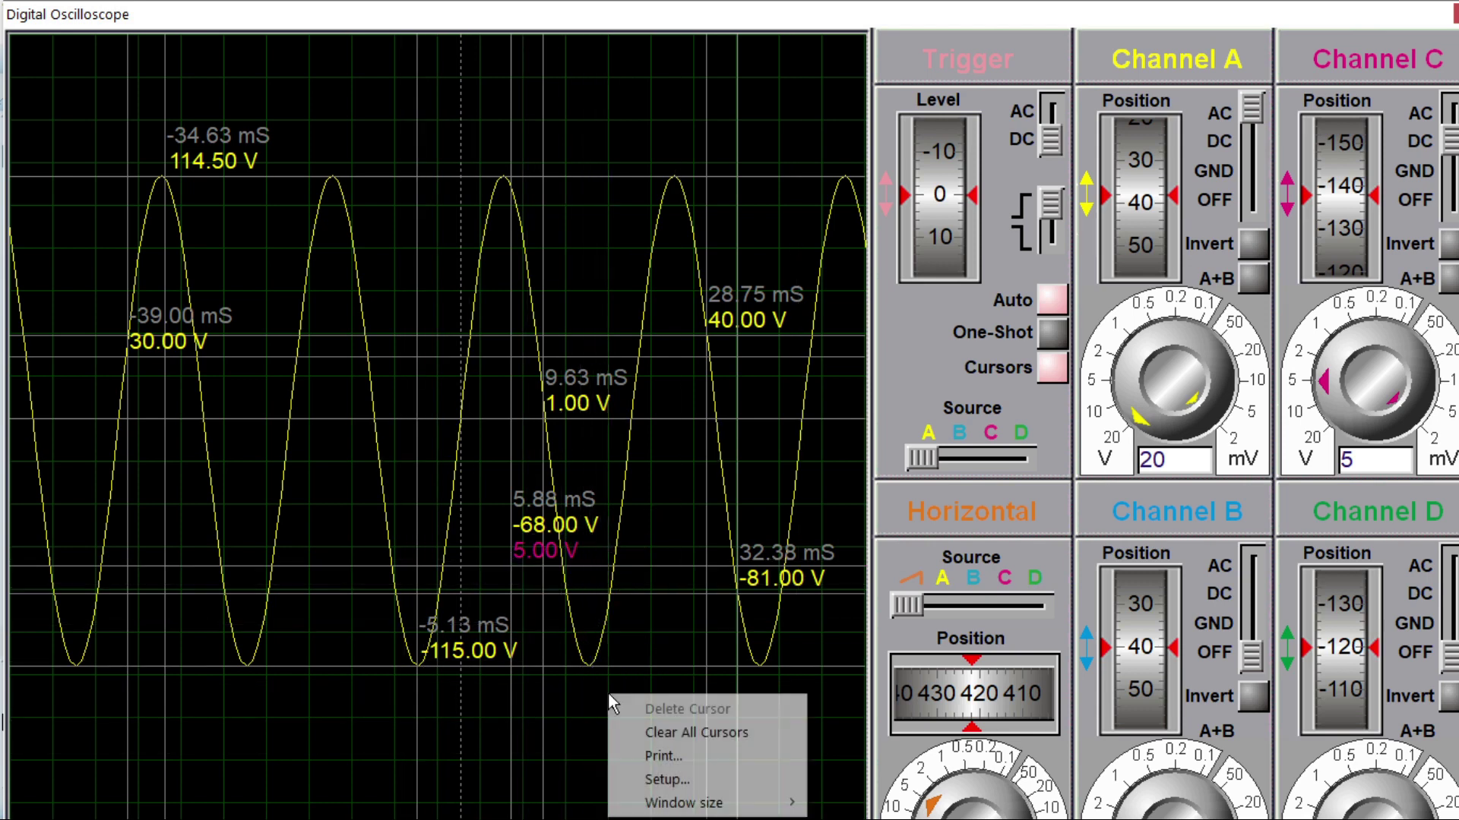
left_click(663, 756)
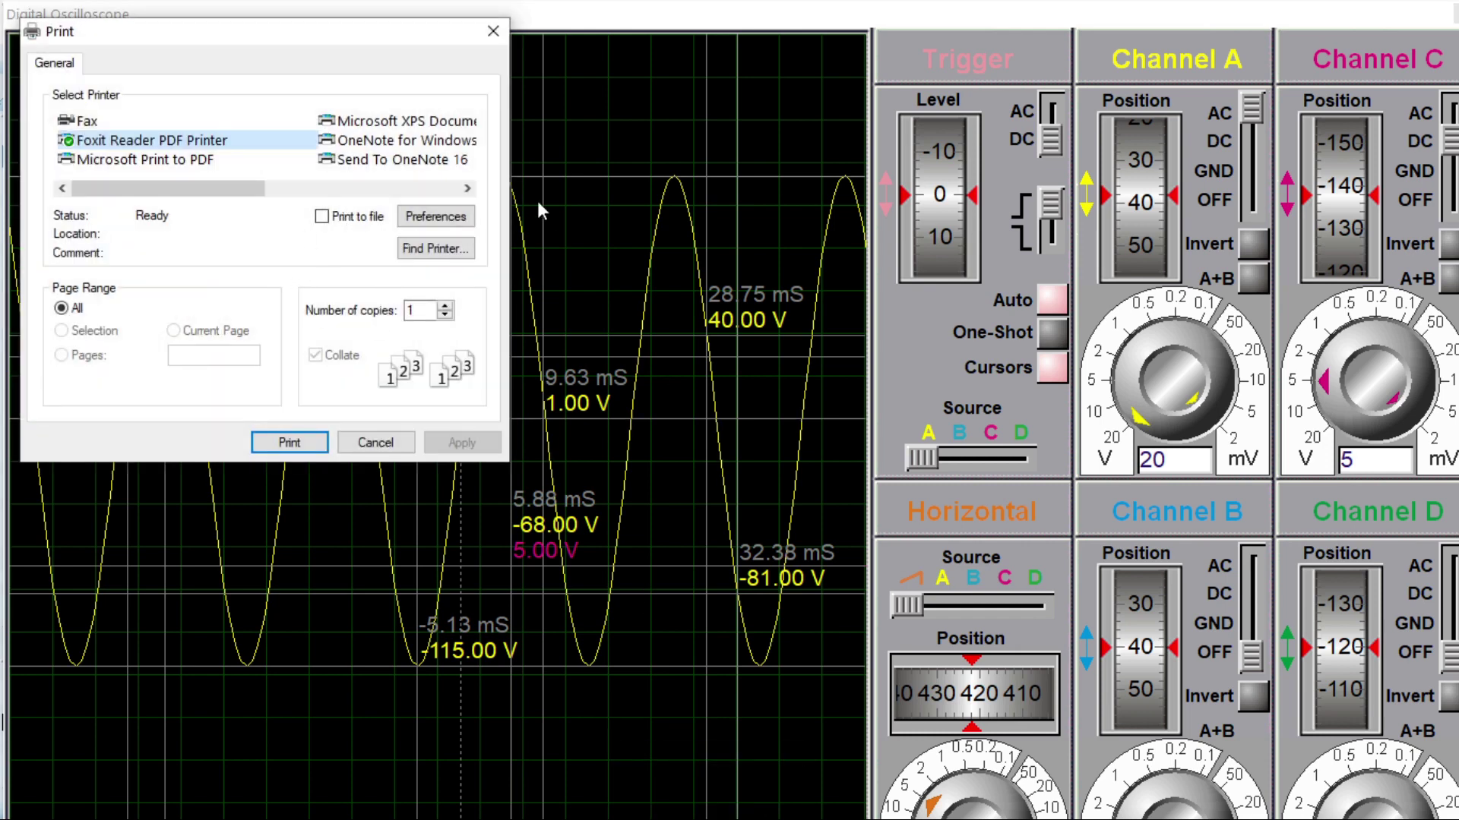
left_click(494, 32)
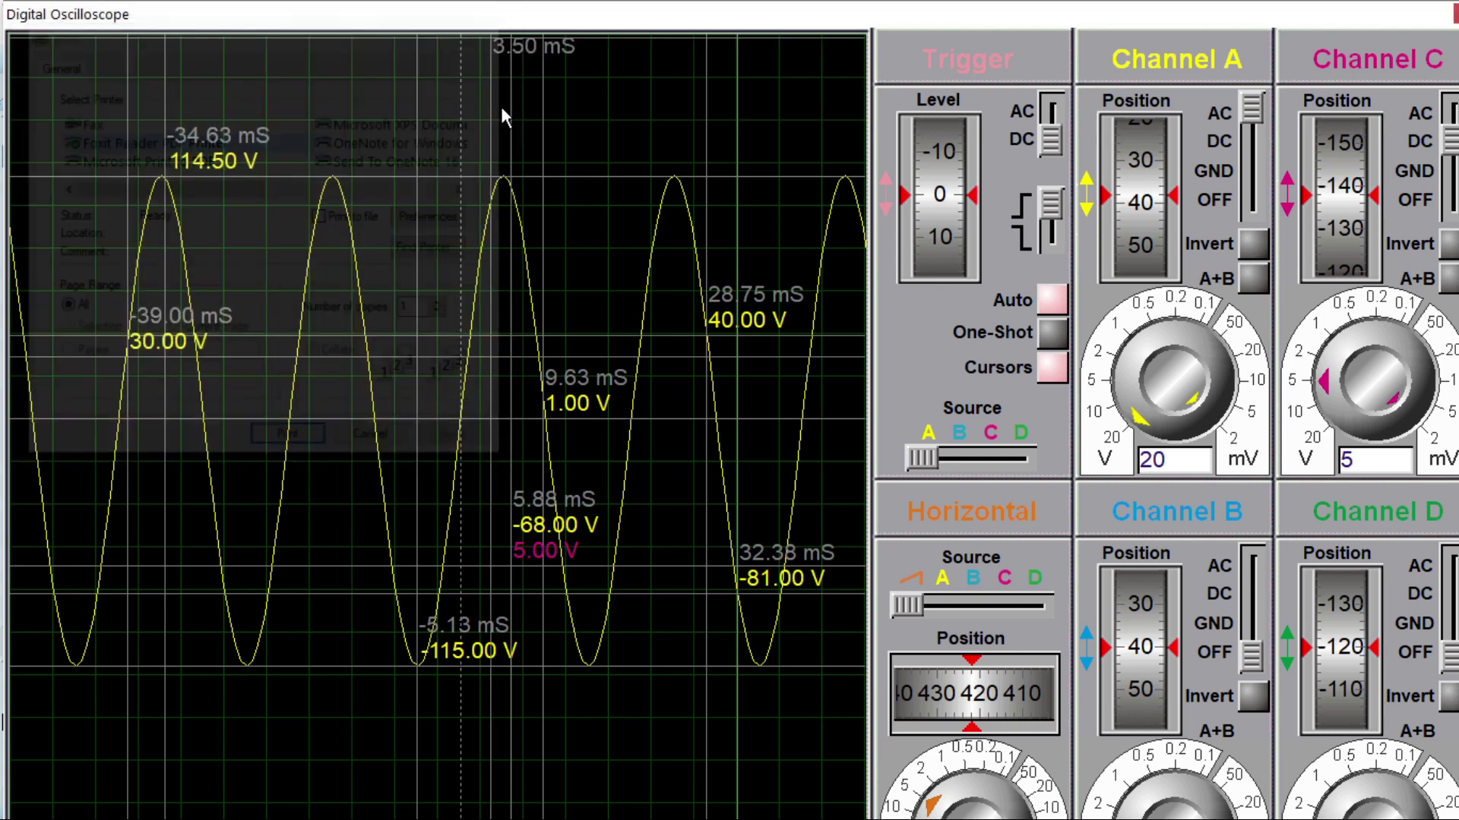
Step: Set the oscilloscope's window size to x1, restart the simulation, and move the oscilloscope window over the middle of the schematic
right_click(662, 514)
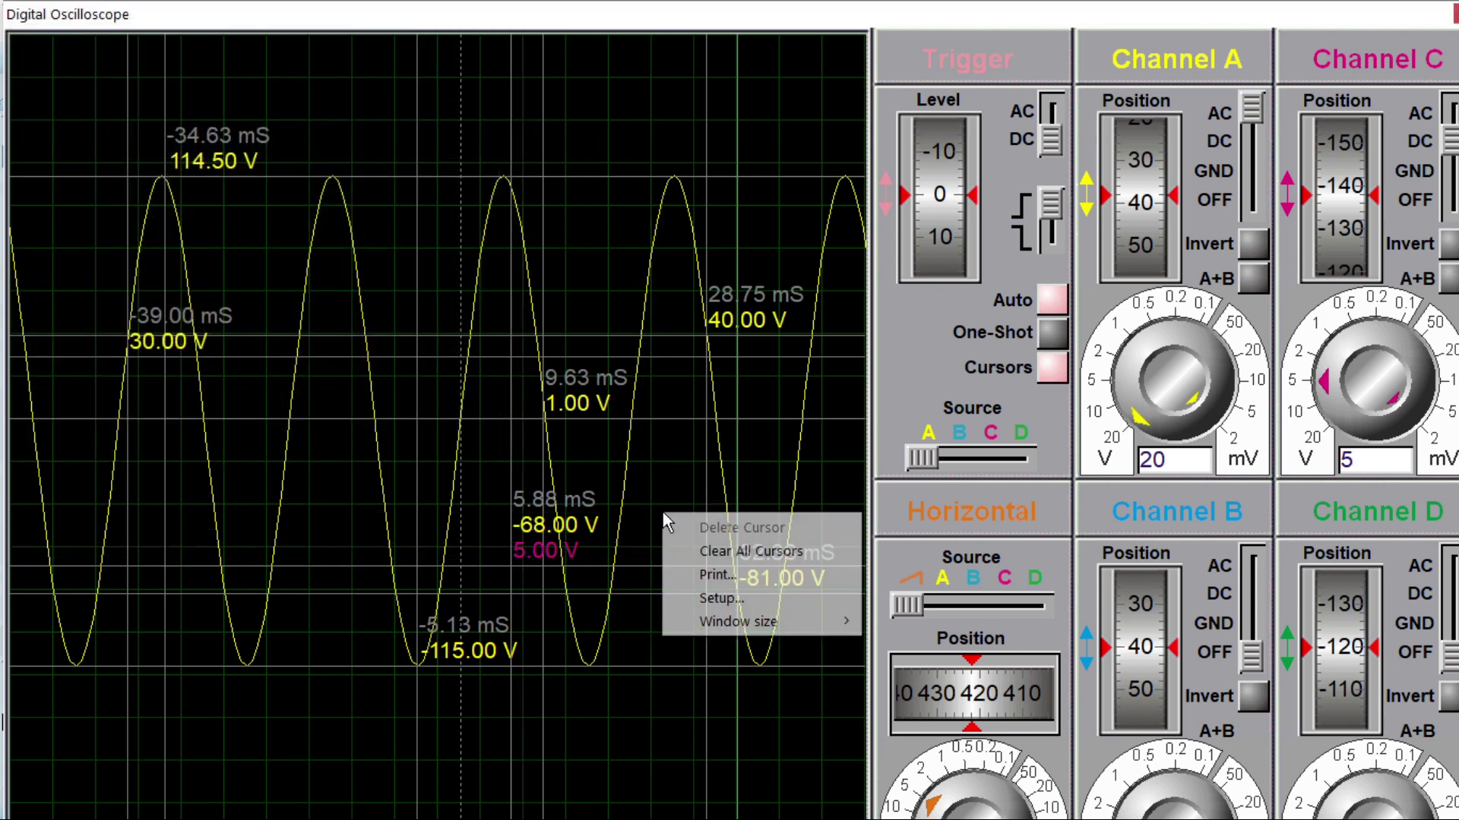
mouse_move(799, 619)
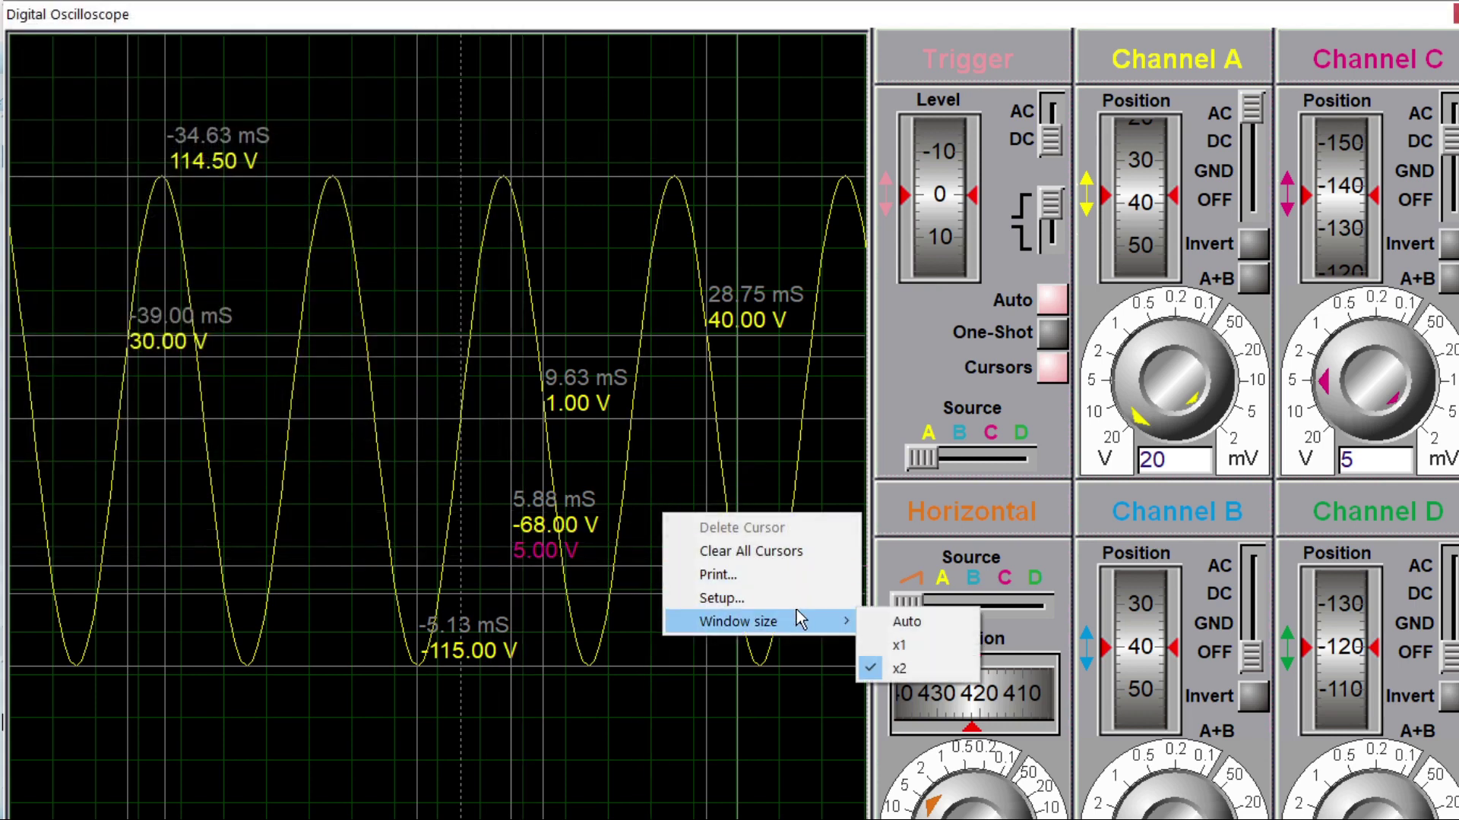
left_click(893, 645)
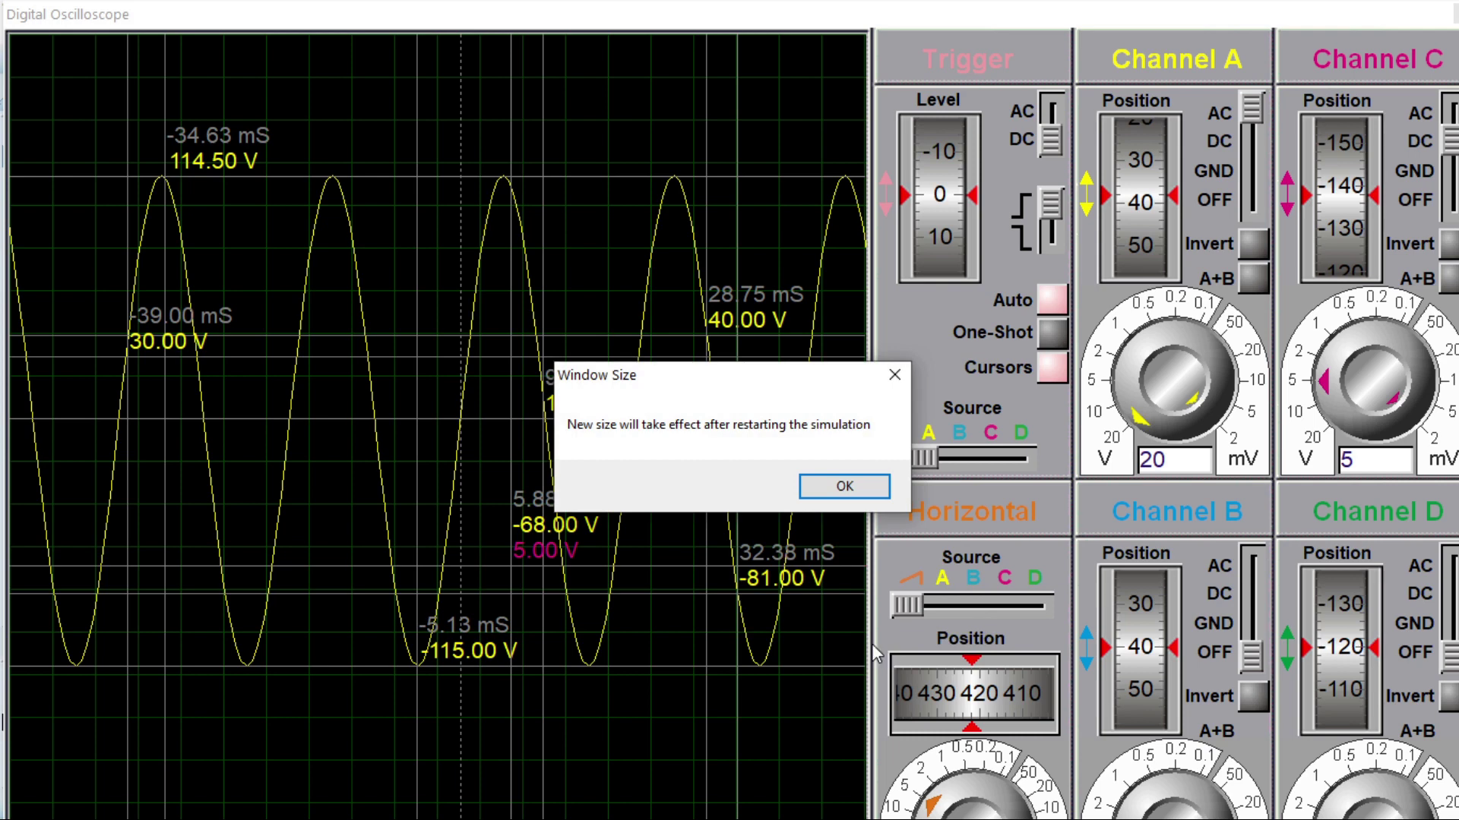
left_click(844, 487)
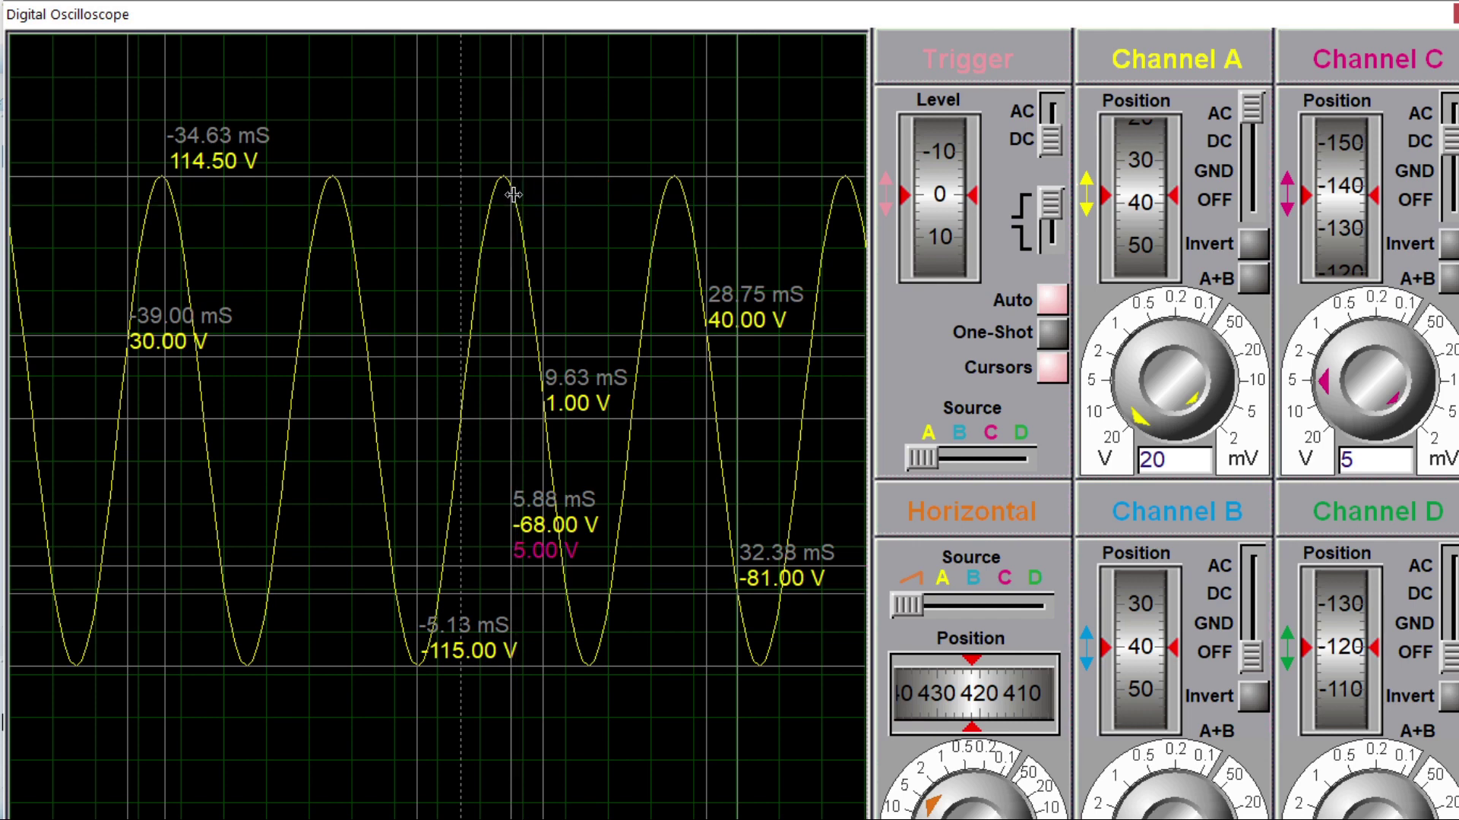
key("shift+Pause")
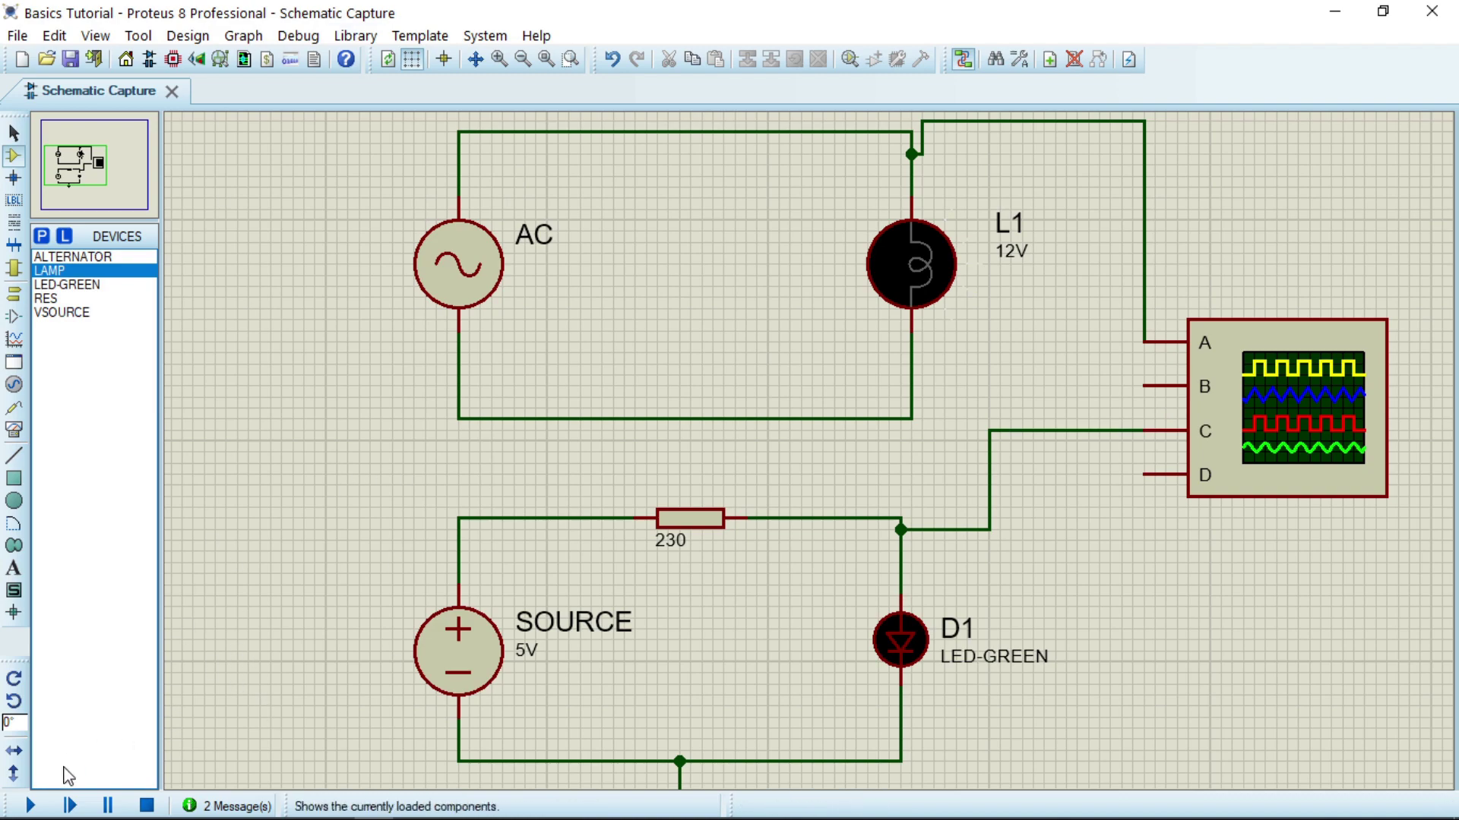
left_click(30, 805)
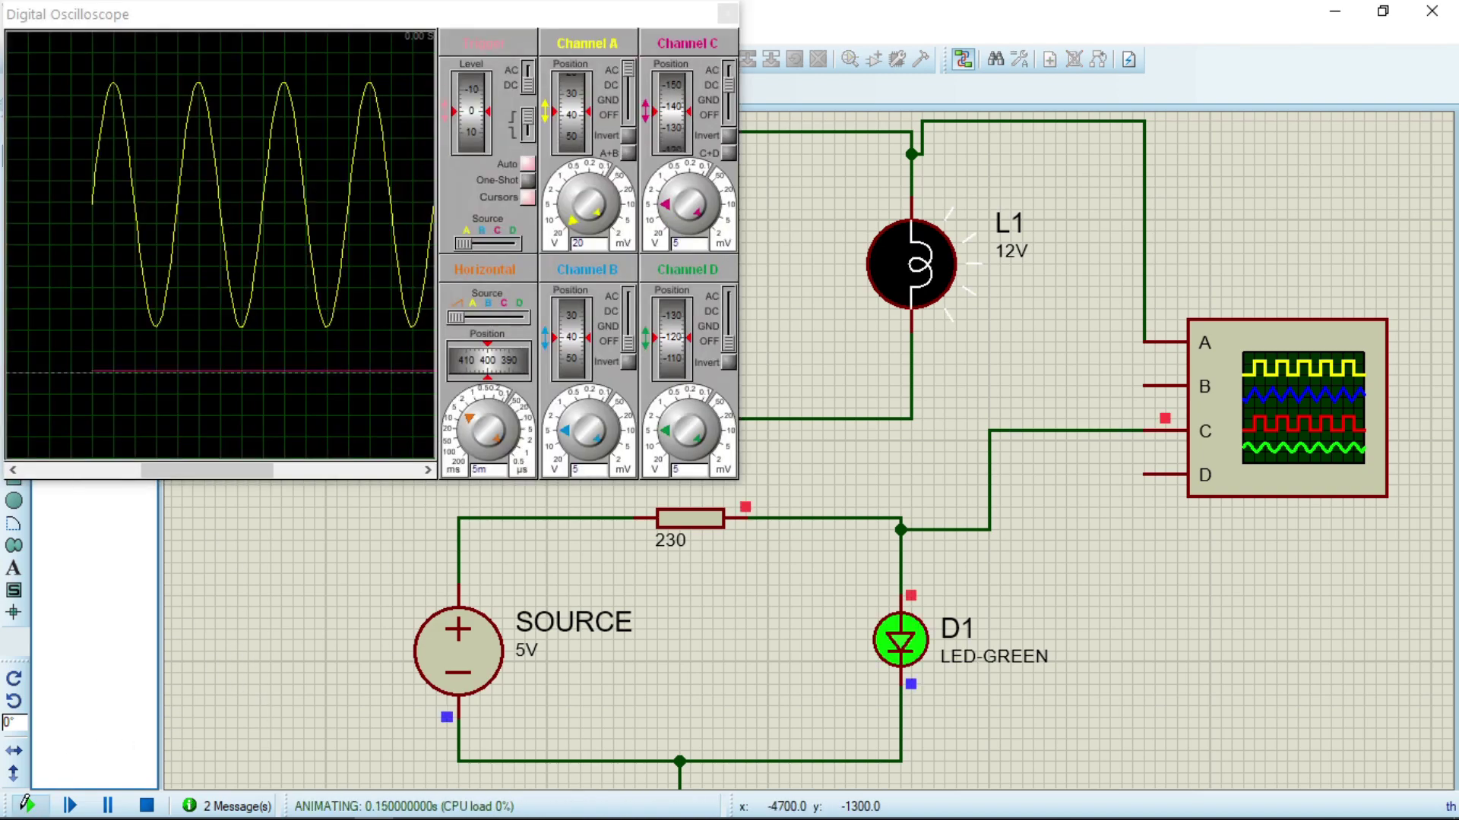
mouse_move(272, 19)
left_mouse_down()
mouse_move(445, 116)
mouse_move(510, 122)
left_mouse_up()
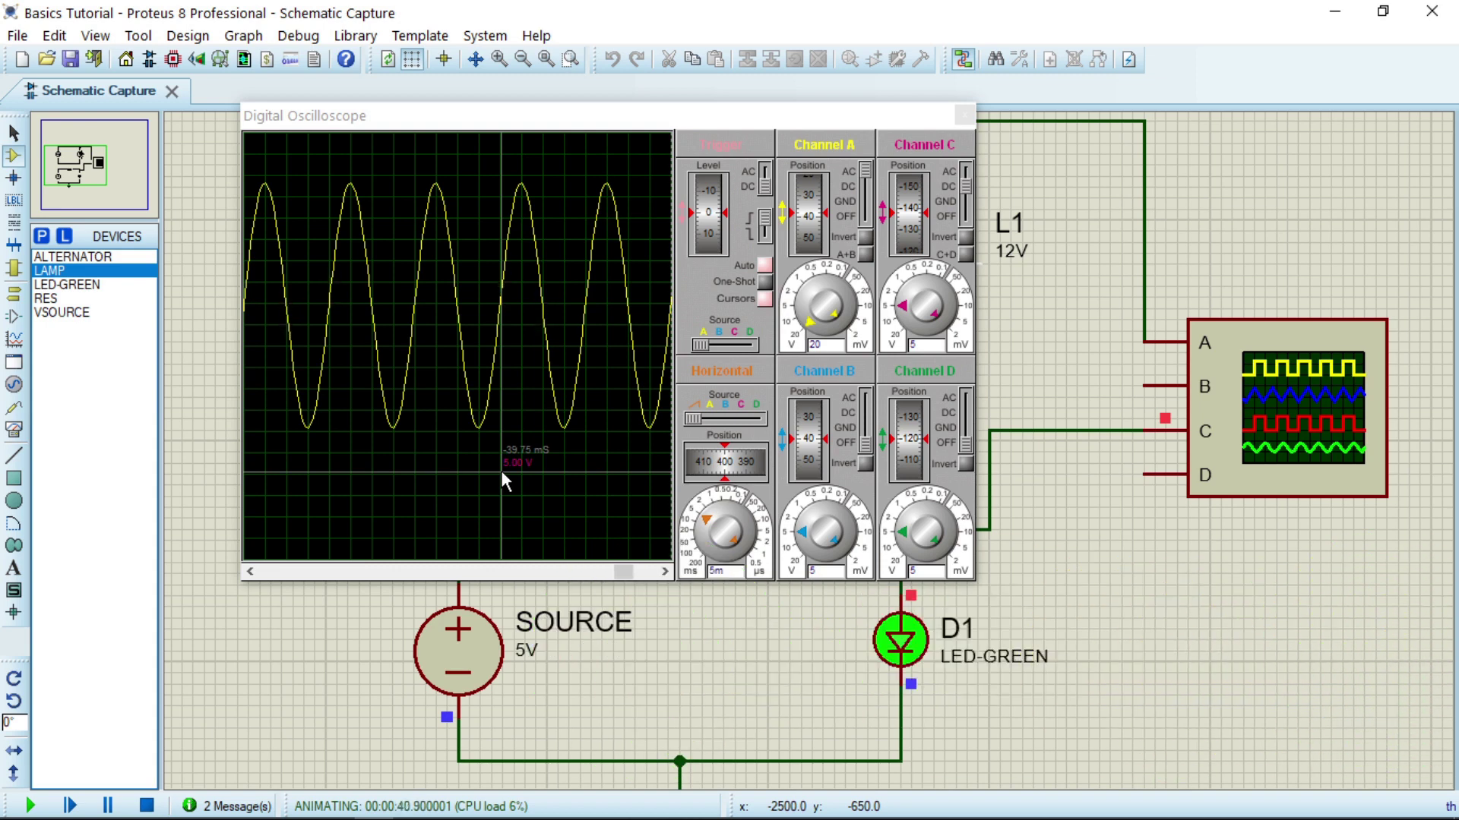
Step: Measure the DC voltage on the channel C line with the oscilloscope cursor
left_click(500, 472)
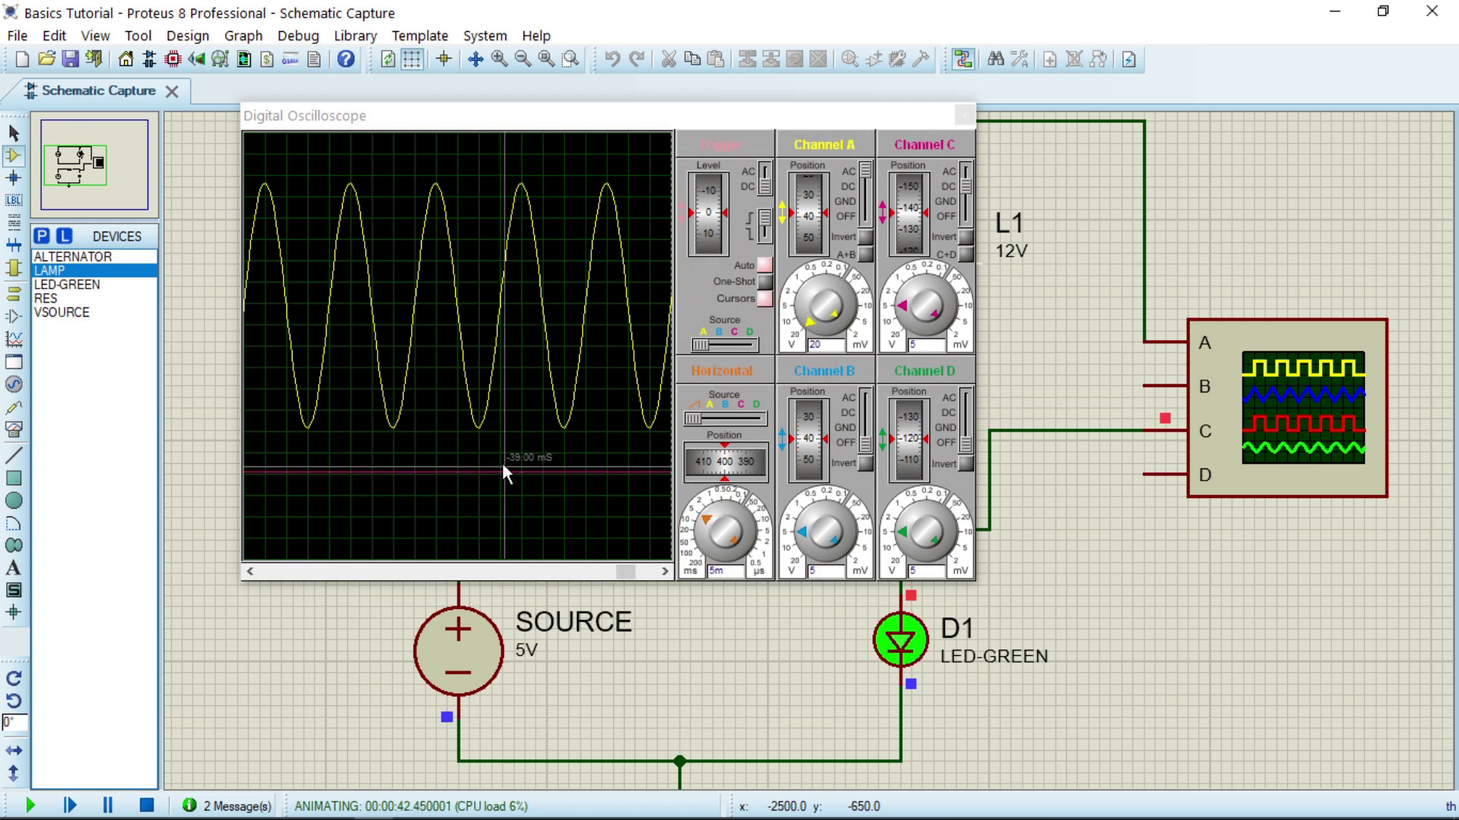
left_click(501, 471)
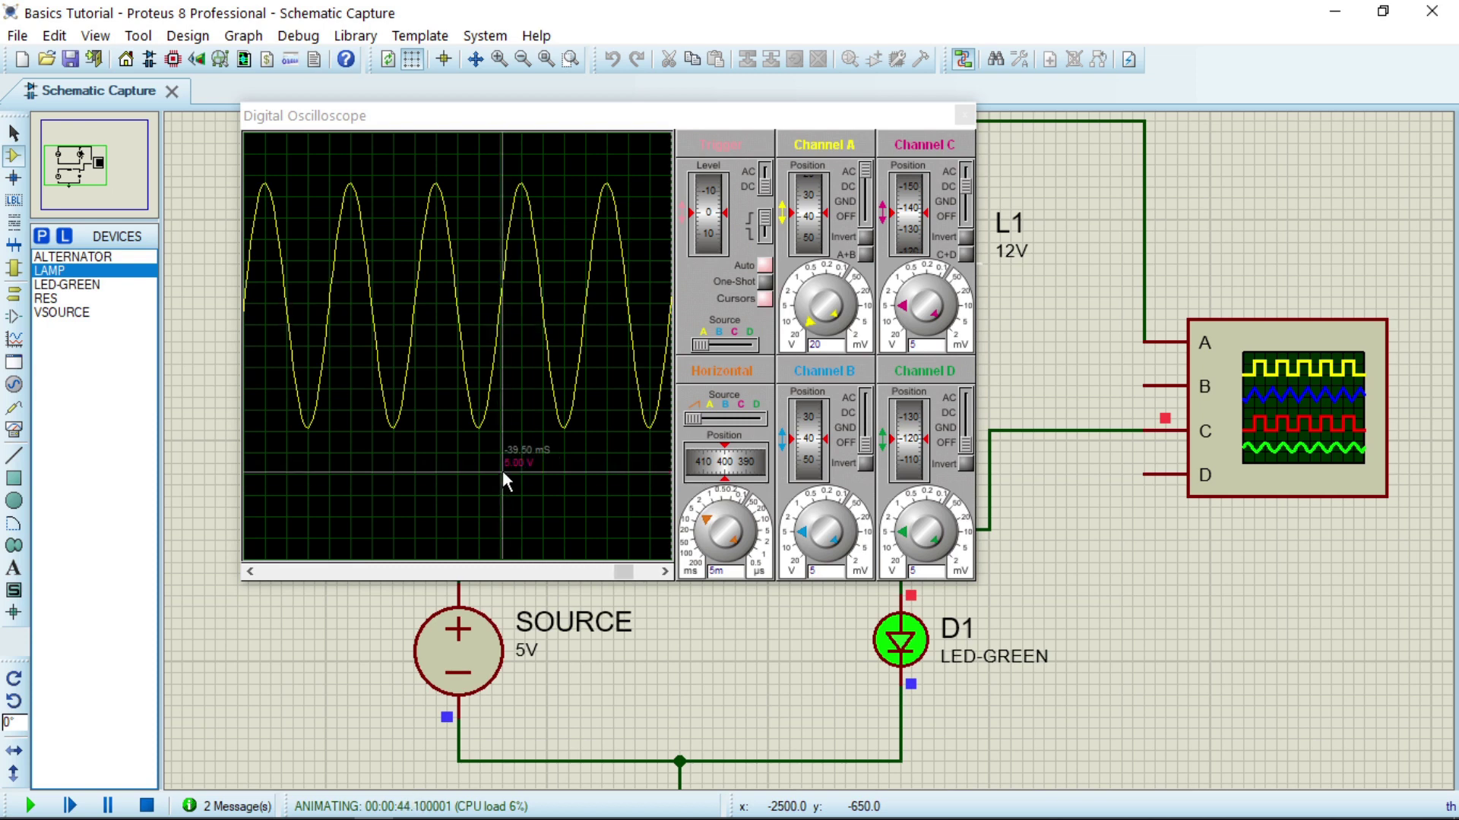